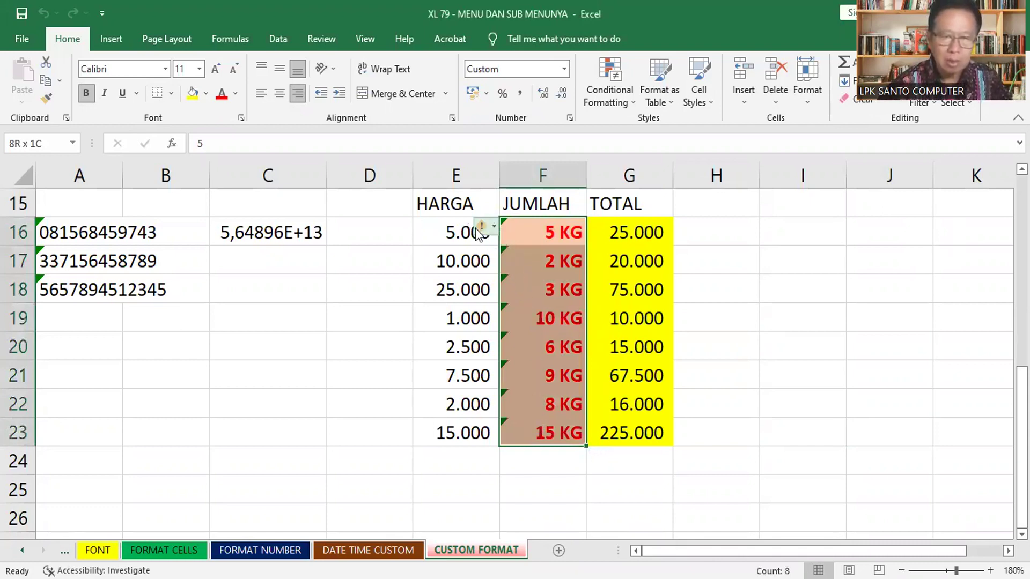
Ignore the number-stored-as-text error for the JUMLAH values in F16:F23.
click(483, 227)
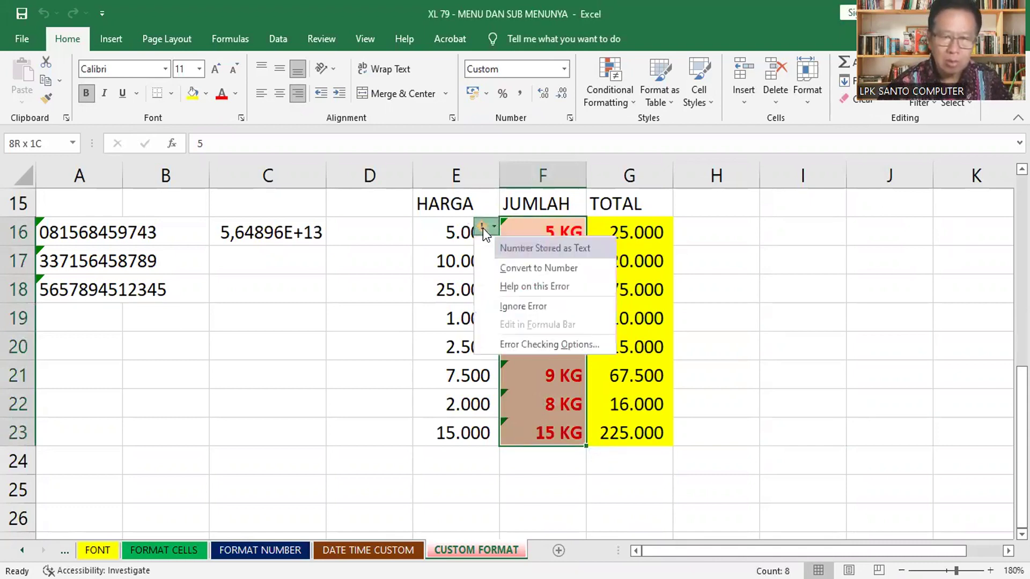
click(523, 306)
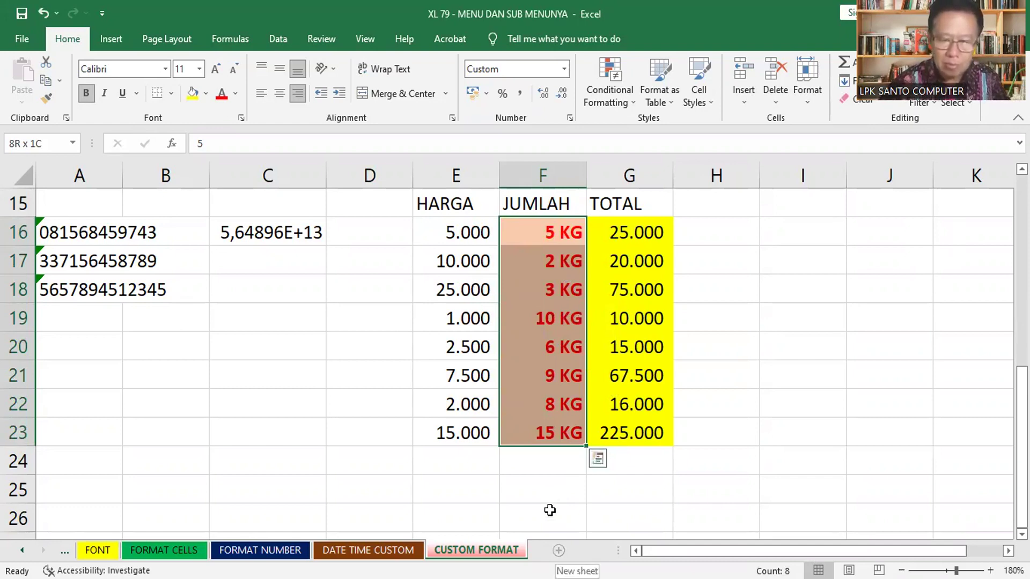
Add a new worksheet named "FRACTION dan PROSEN" after the CUSTOM FORMAT sheet and enlarge its view to 140%.
key(shift+F11)
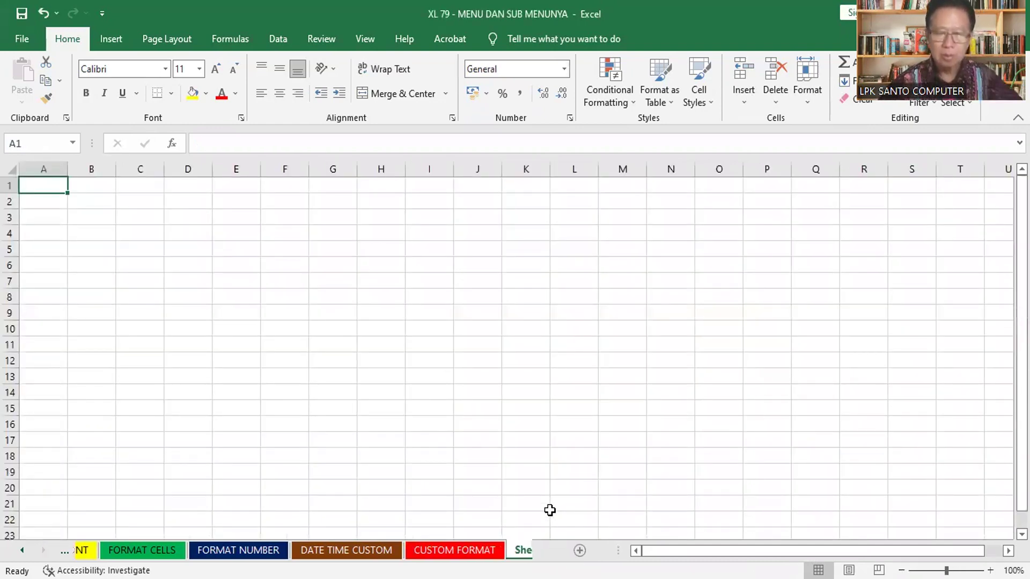
right_click(551, 548)
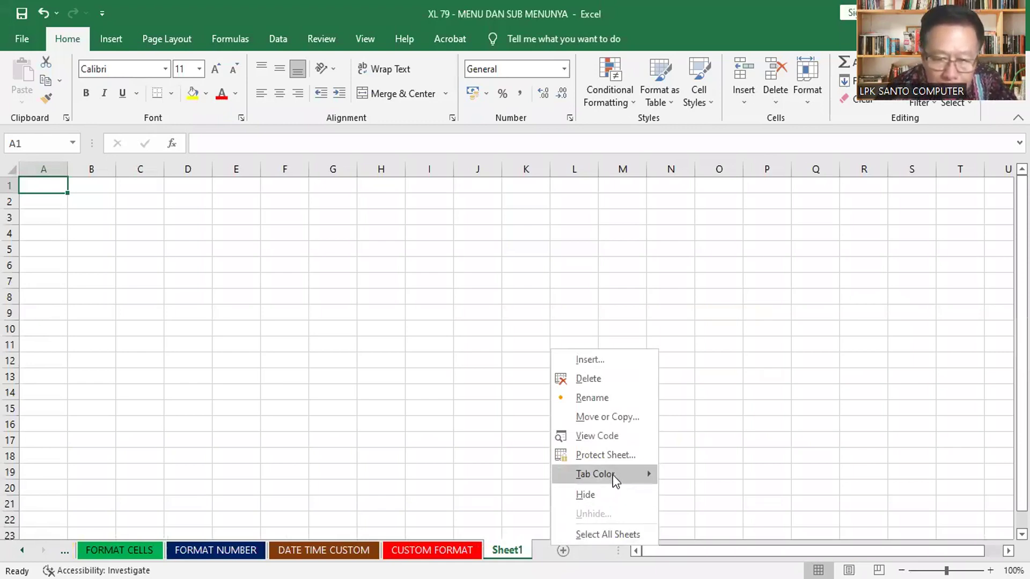
mouse_move(612, 474)
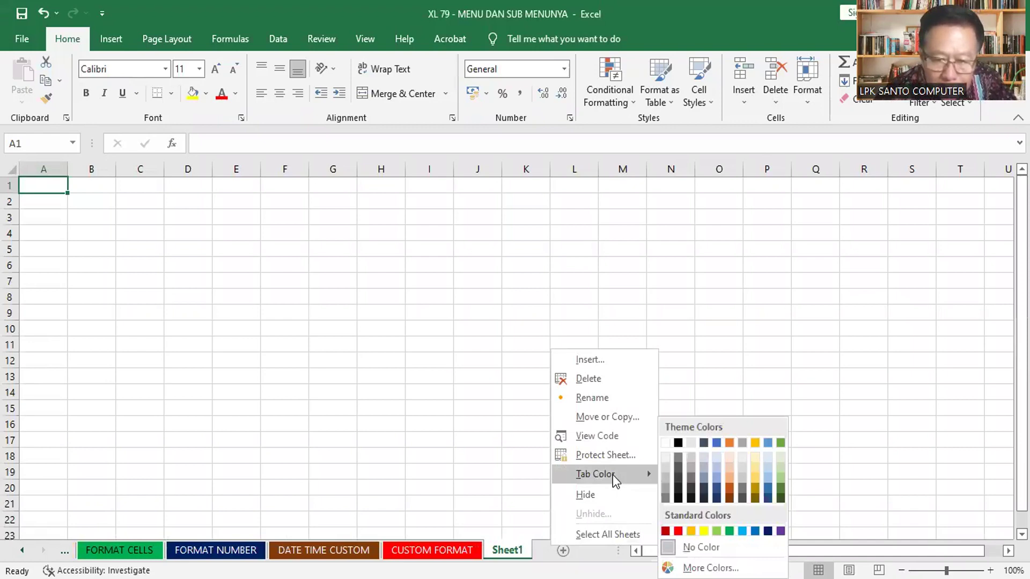
click(601, 397)
text(fRAC)
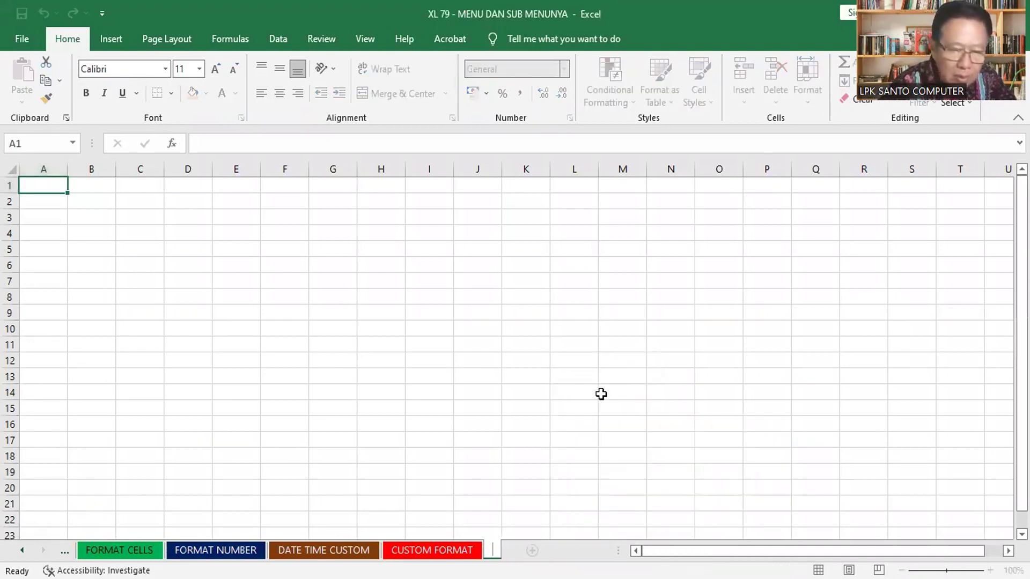
text(TION)
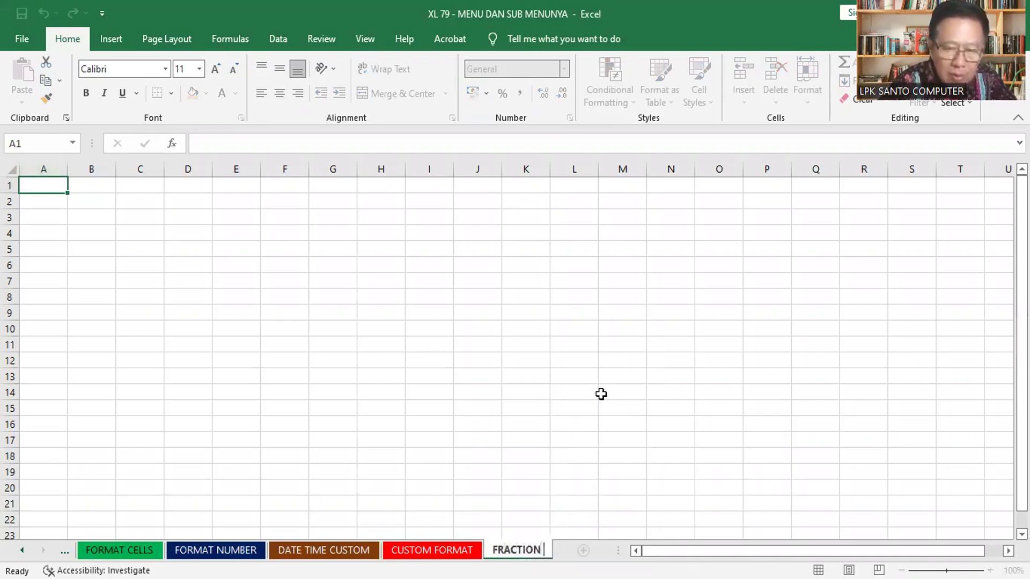
text( dan PROSEN)
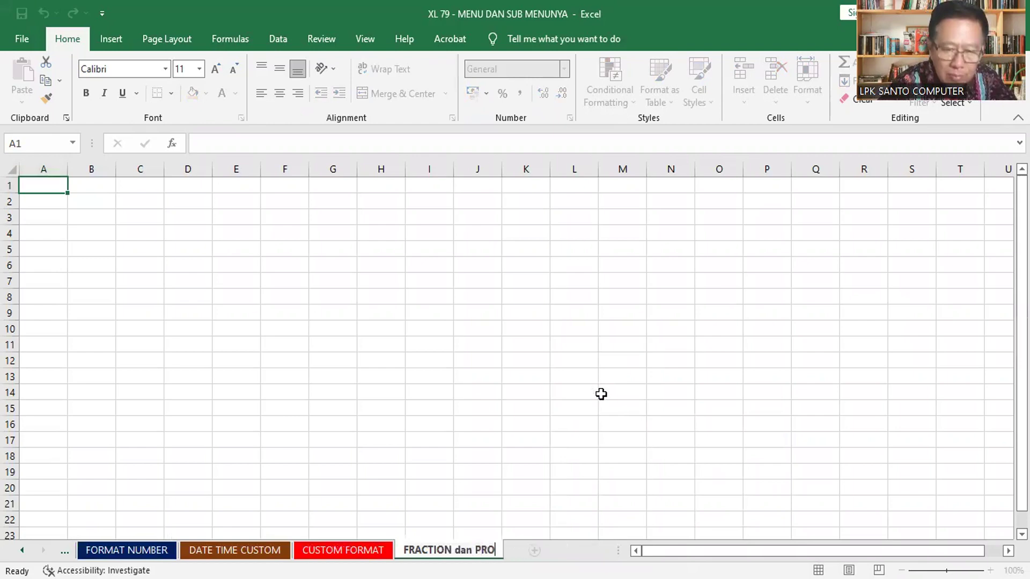
key(Return)
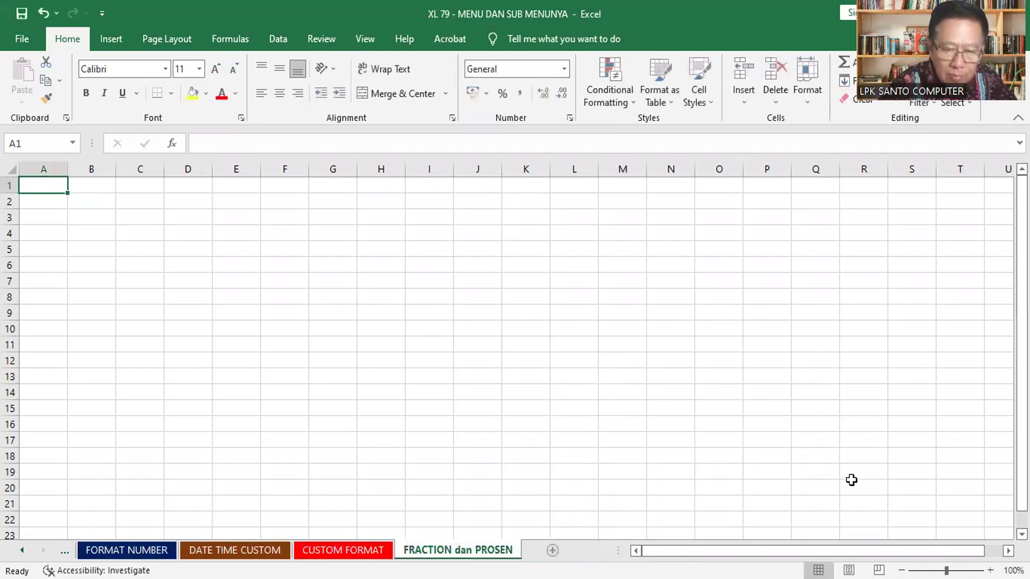
scroll(886, 512, up, 2)
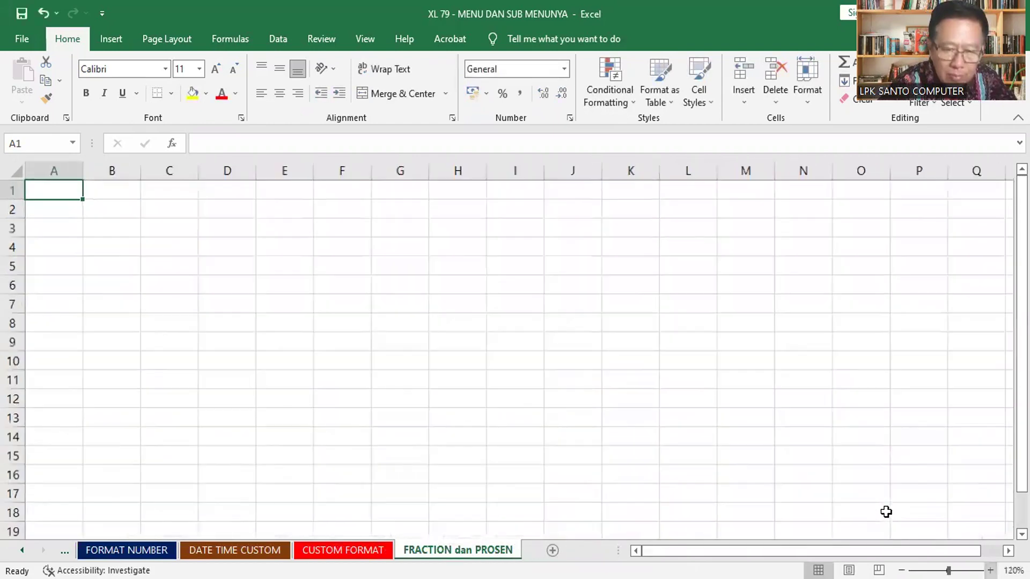
scroll(886, 512, up, 1)
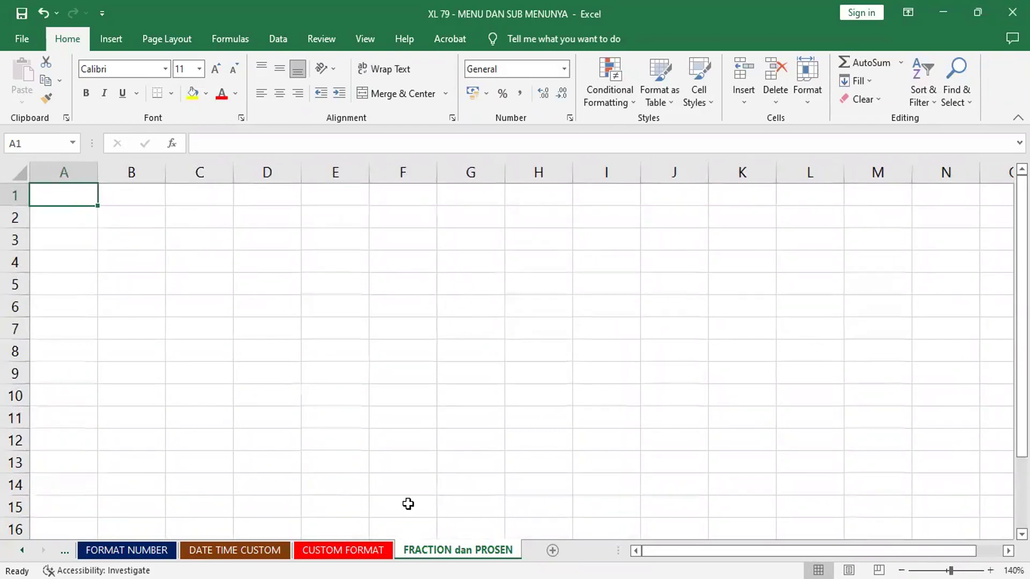
Color the FRACTION dan PROSEN sheet tab dark green from the theme colors.
right_click(445, 550)
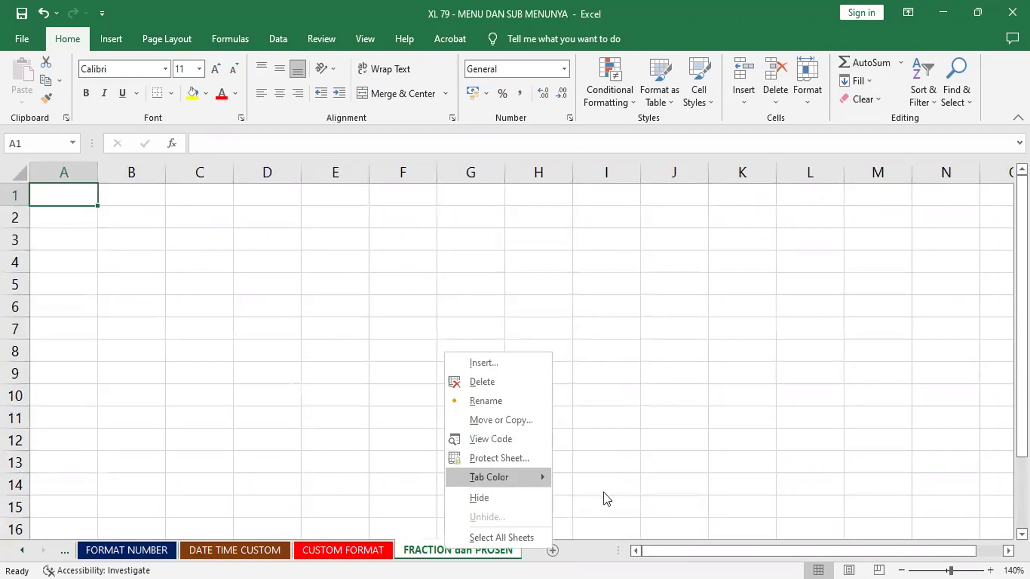
mouse_move(498, 478)
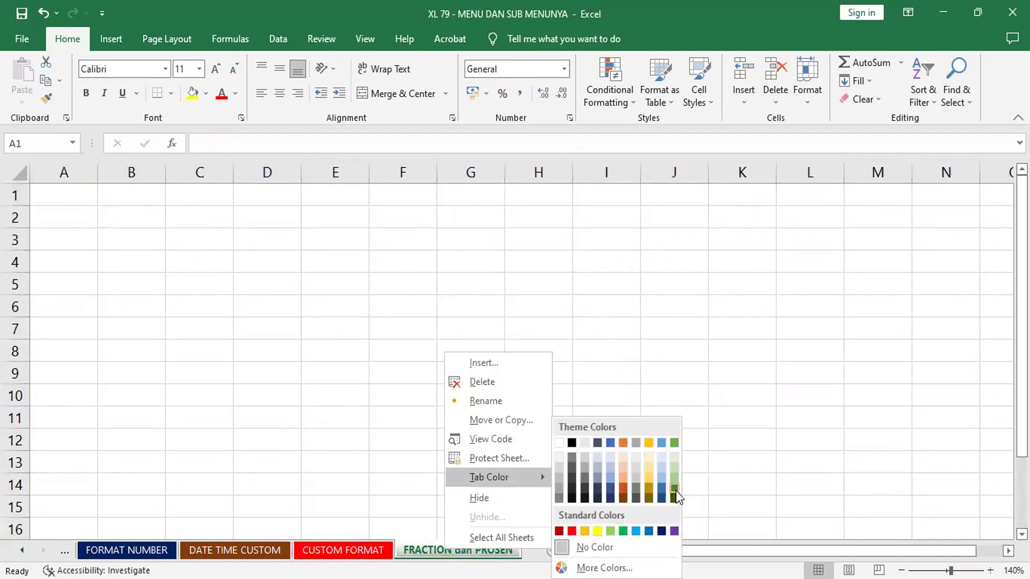
key(Escape)
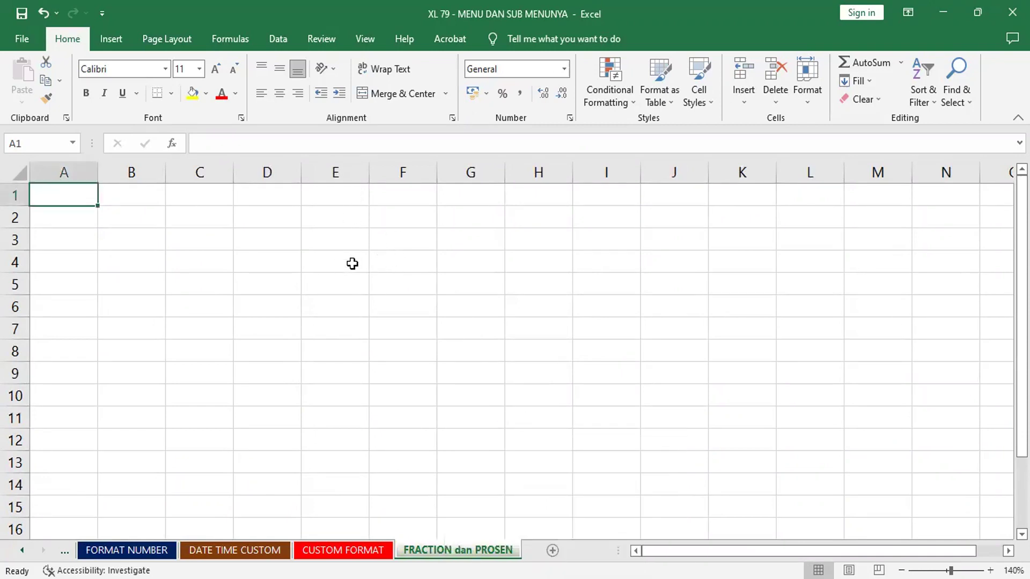
Enter 1/2, 1/4 and 1 1/4 in cells E1, E2 and E3.
click(343, 197)
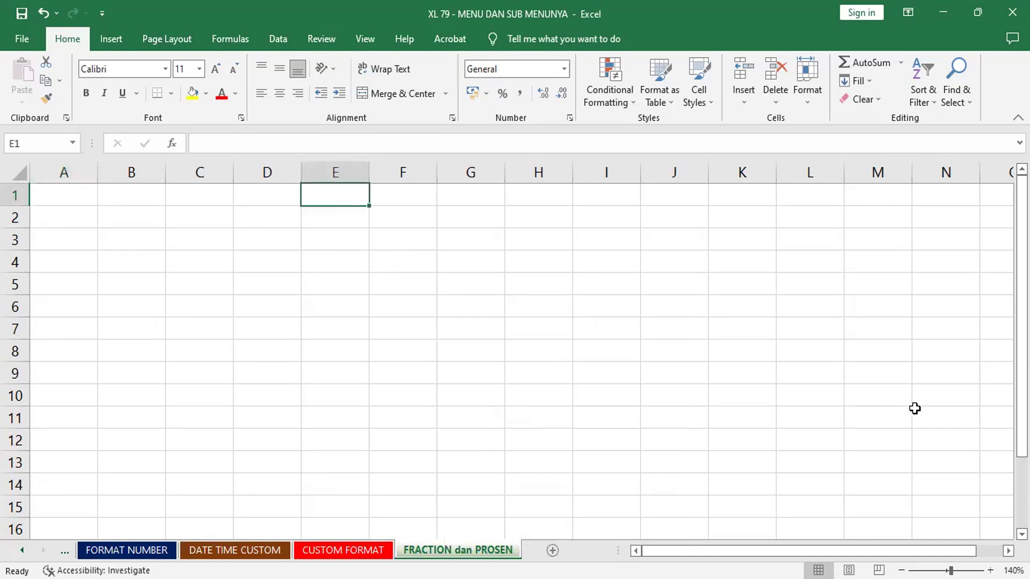
text(1/2)
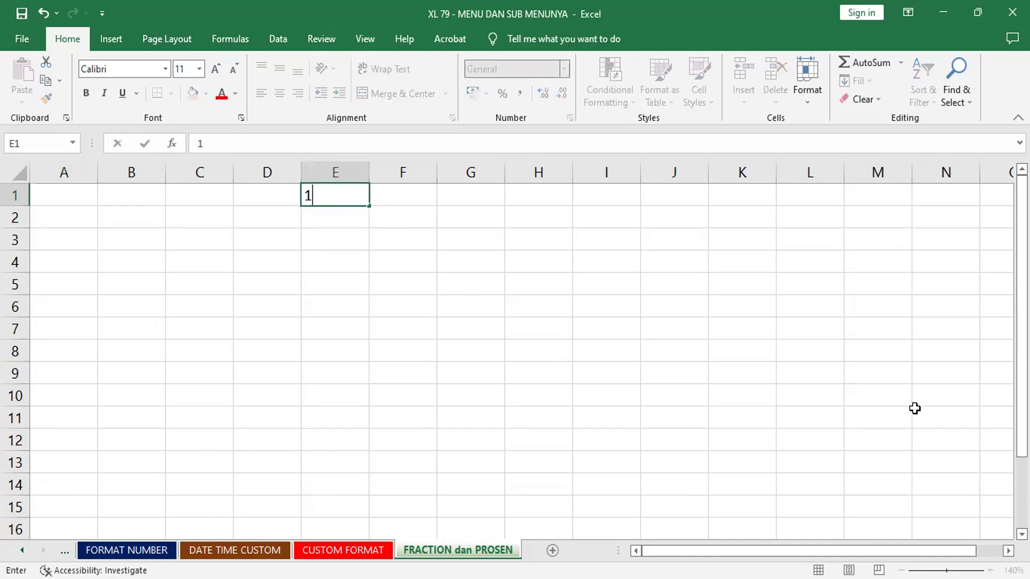
key(Return)
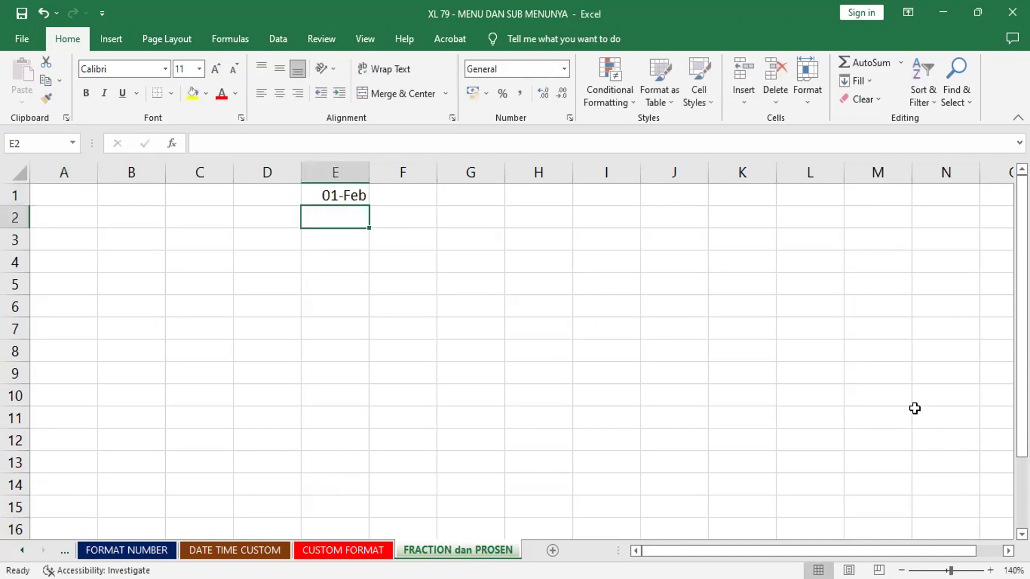
text(1/4)
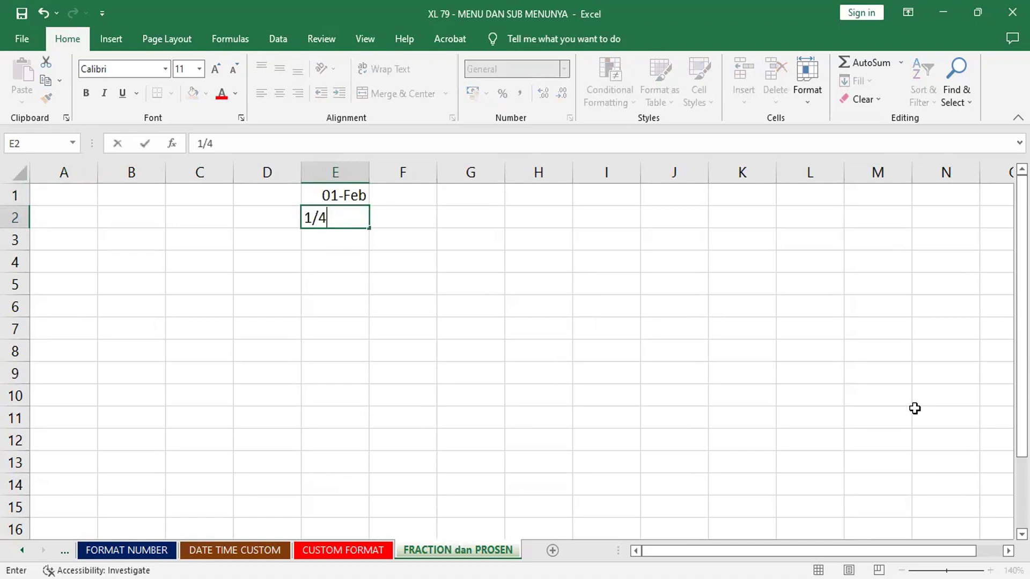
key(Return)
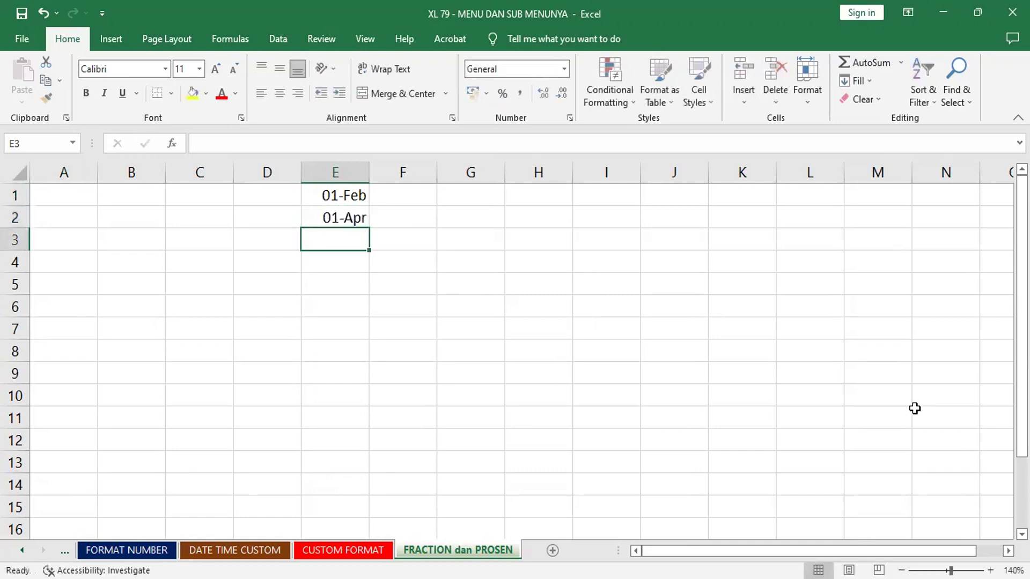
text(1 )
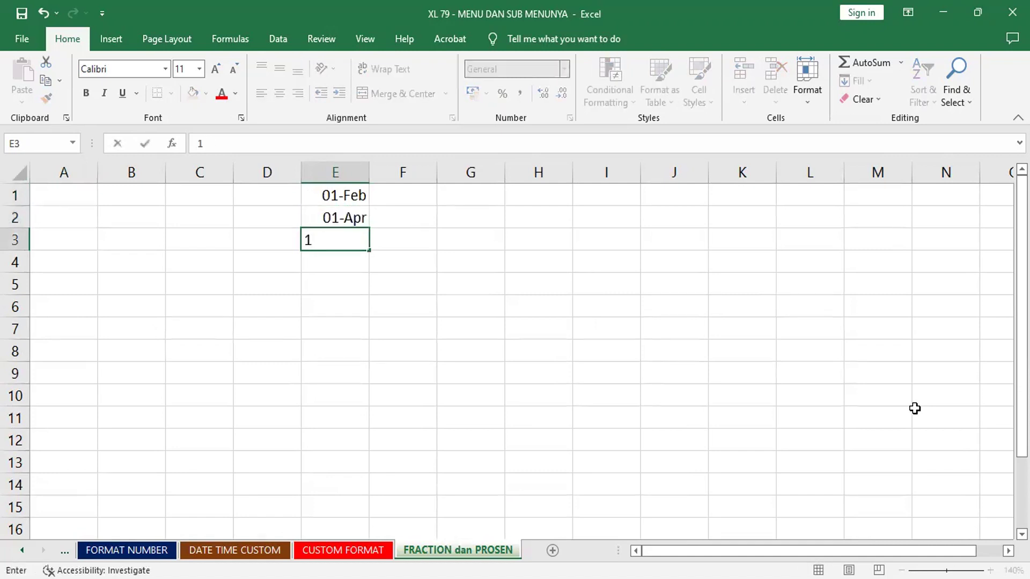
text(1/4)
key(Return)
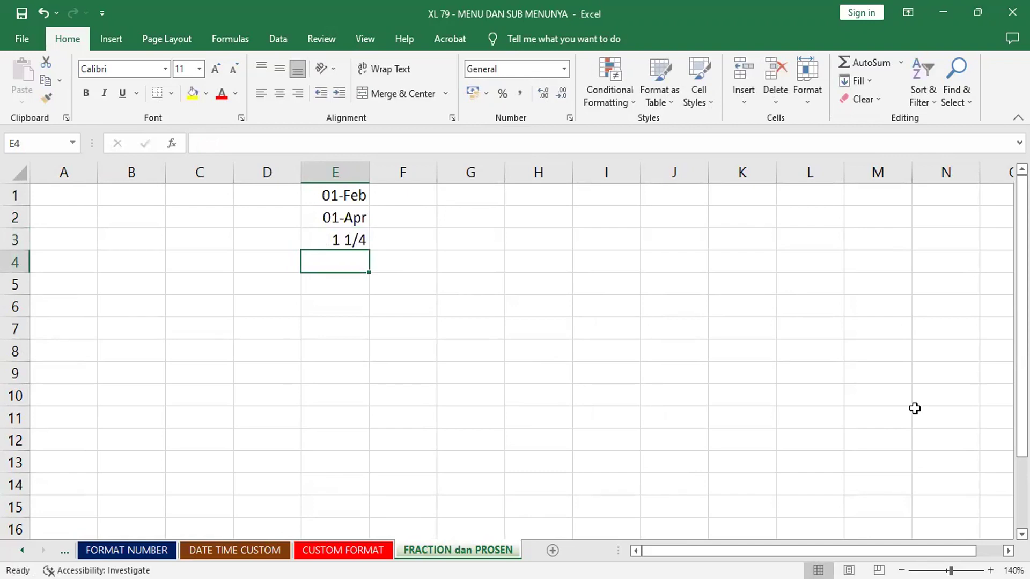
Check the number format and stored value of the entries in cells E1 to E3.
key(Up)
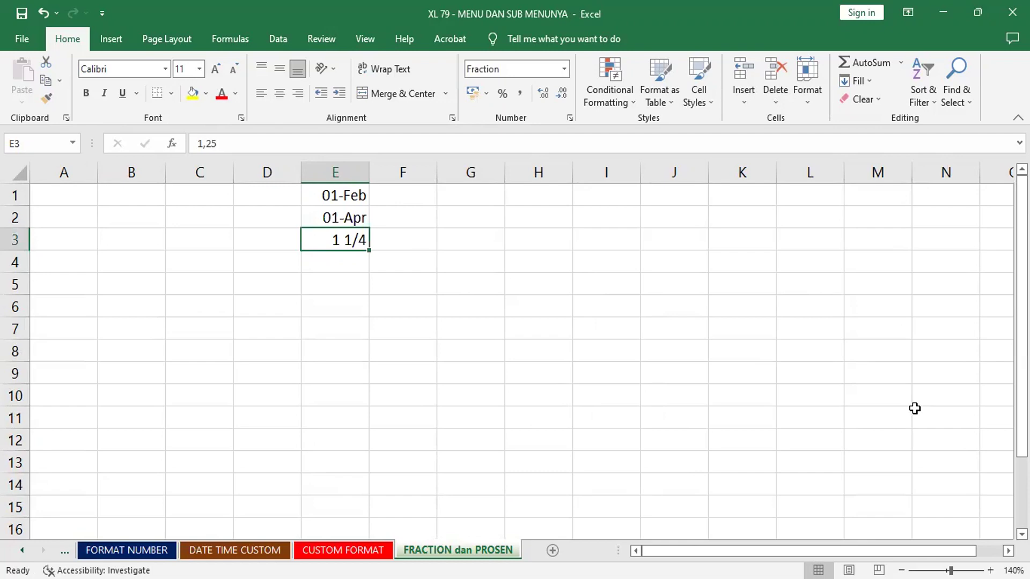
click(348, 172)
click(356, 198)
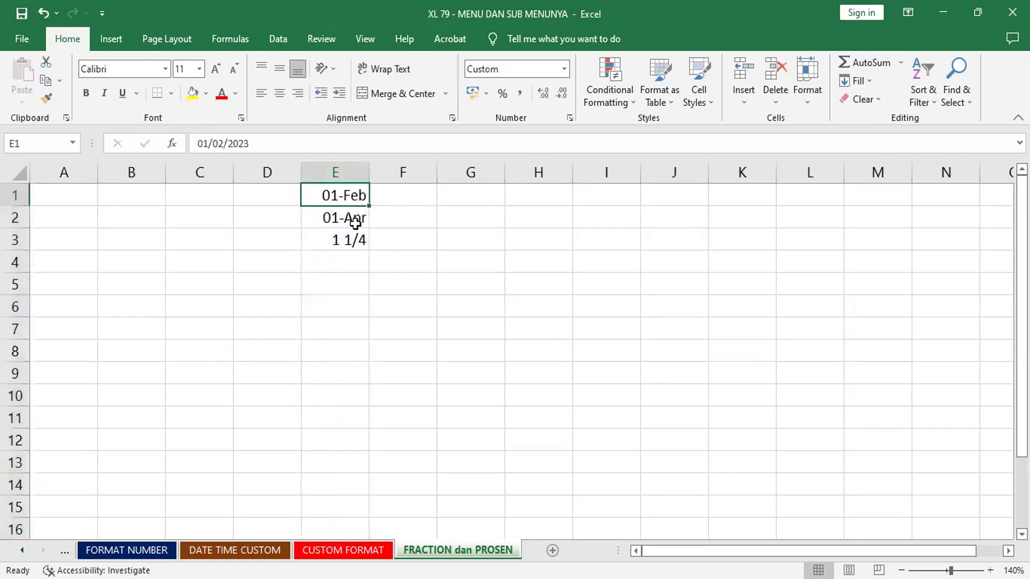
click(355, 223)
click(351, 194)
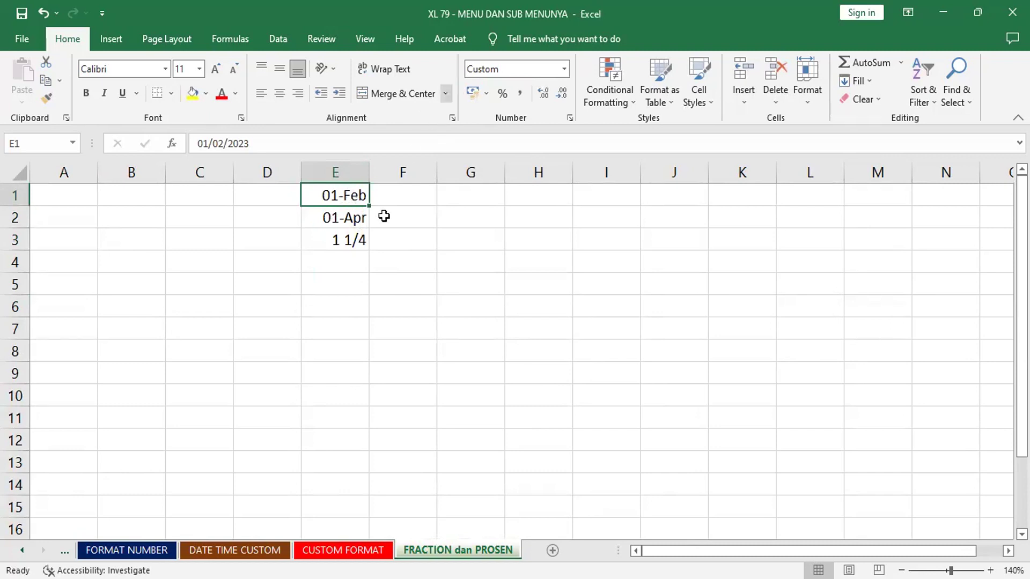
Enter 1/4, 1/2 and 1 1/2 in cells E5, E6 and E7.
click(355, 279)
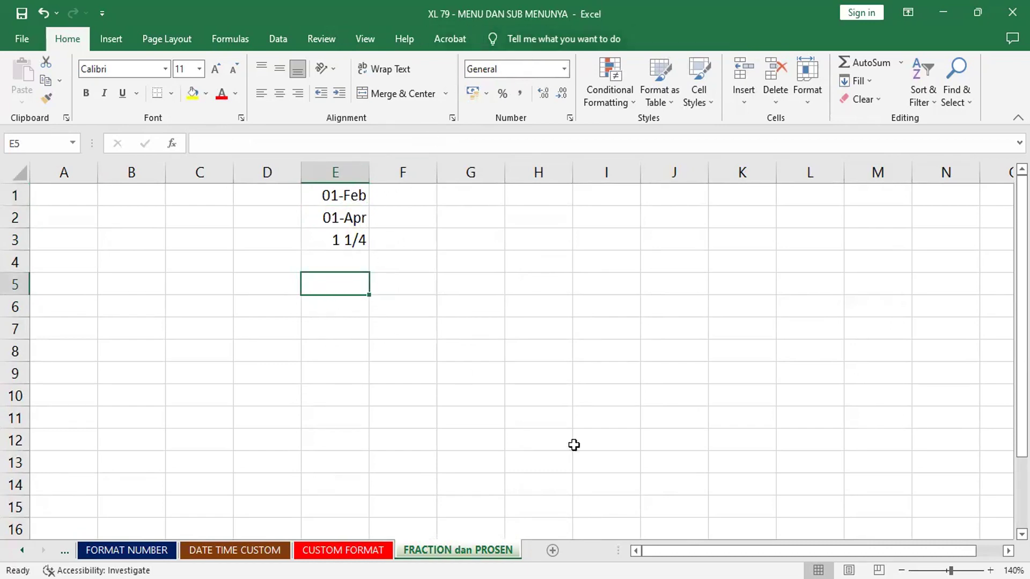
text(1)
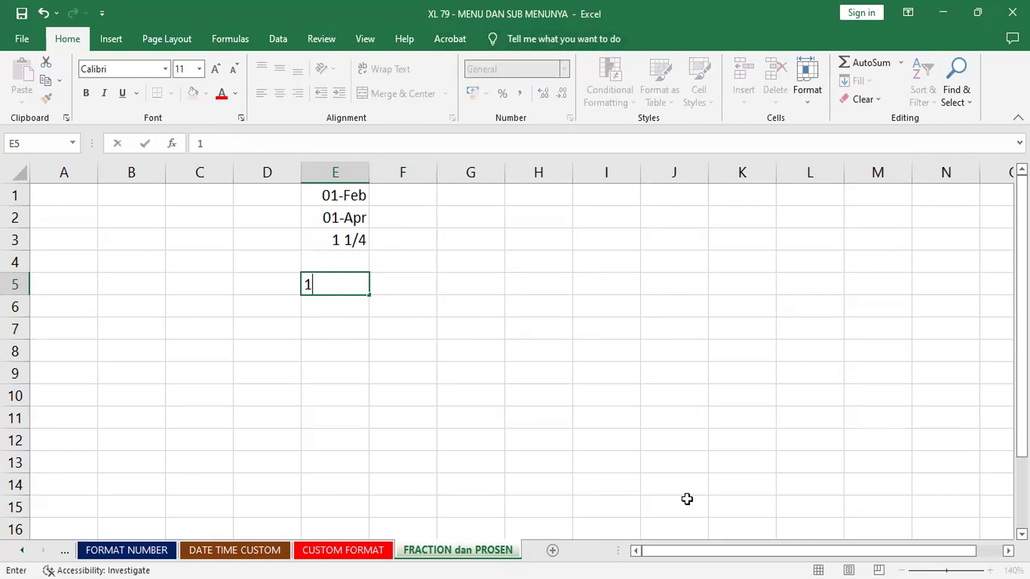
text(/4)
key(Return)
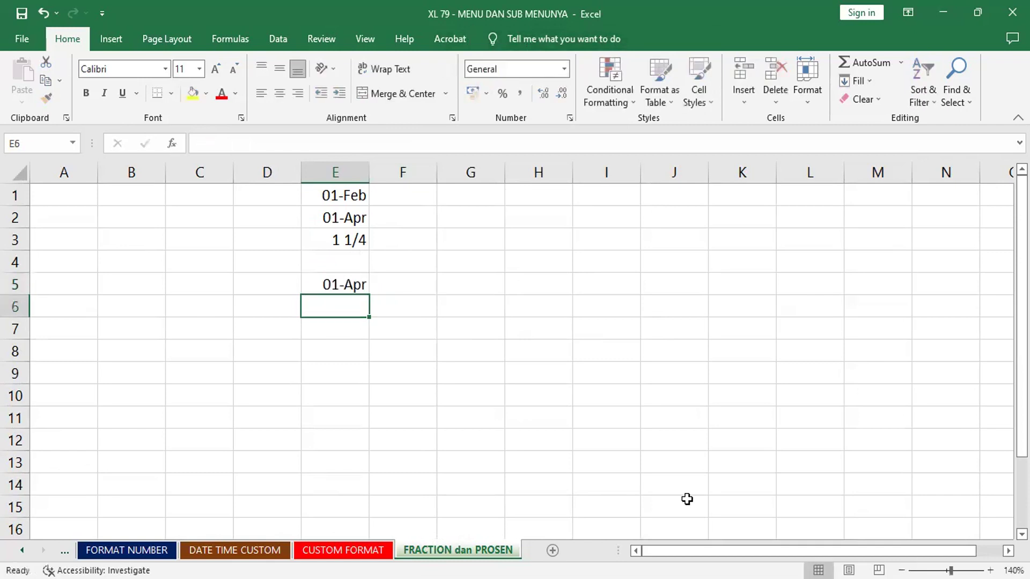
text(1/2)
key(Return)
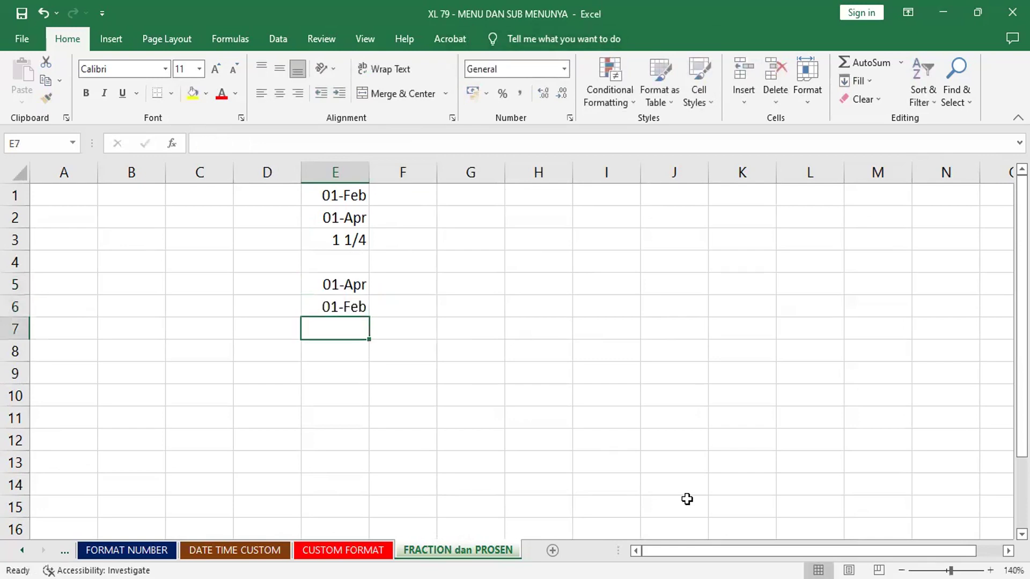
text(1)
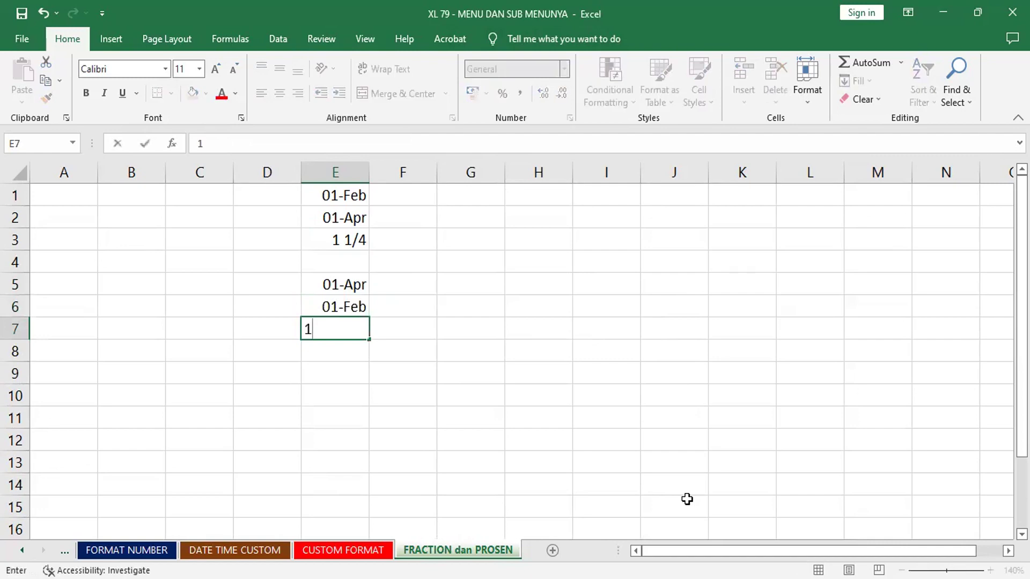
text( 1/2)
key(Return)
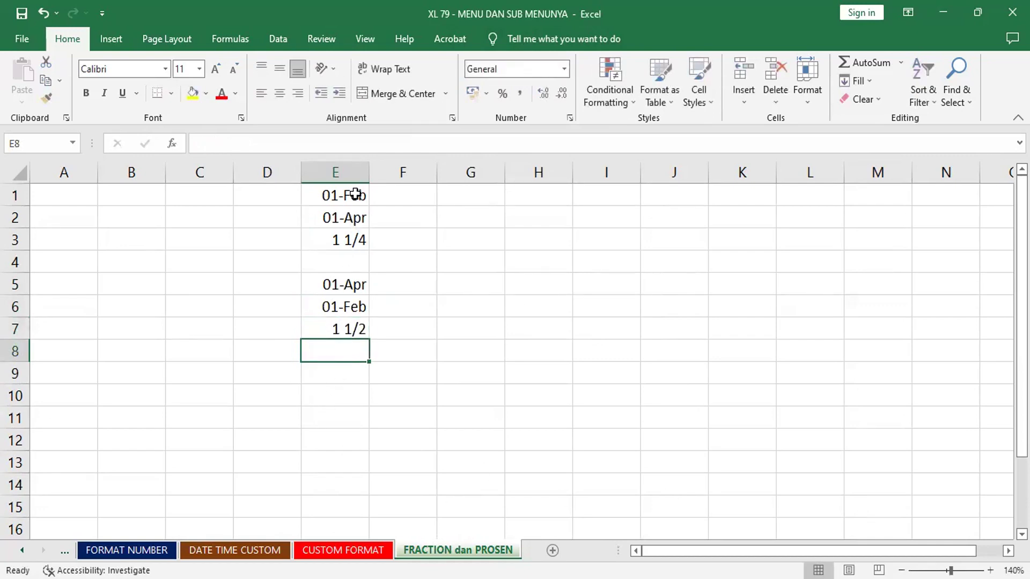
Clear all the contents of column E.
click(344, 170)
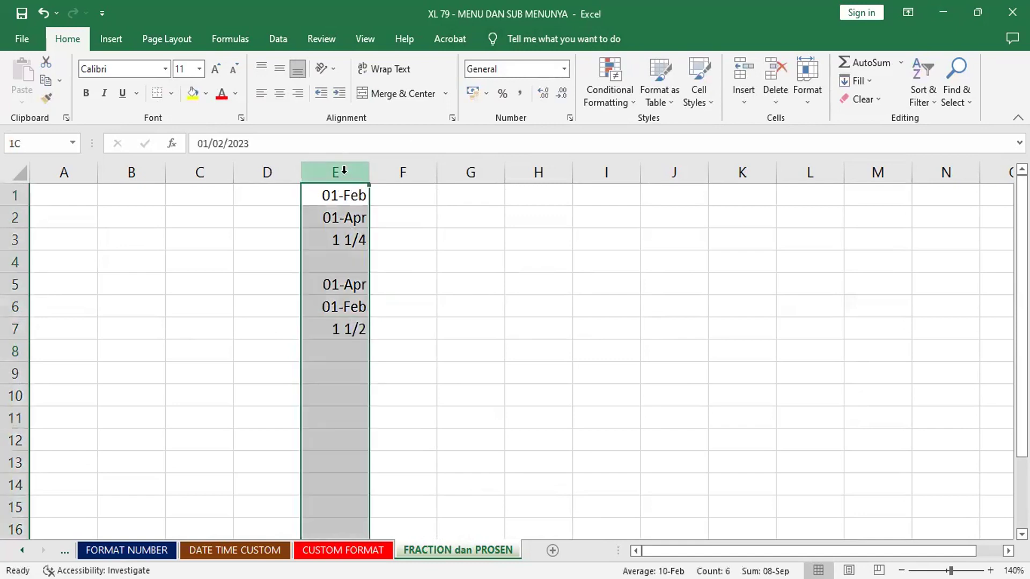
key(Delete)
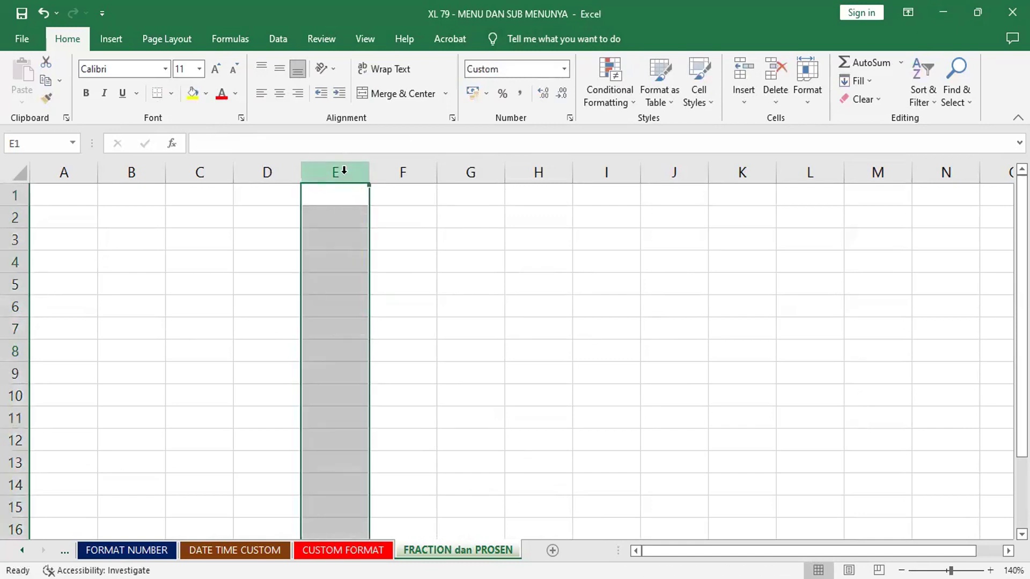
right_click(344, 170)
key(Escape)
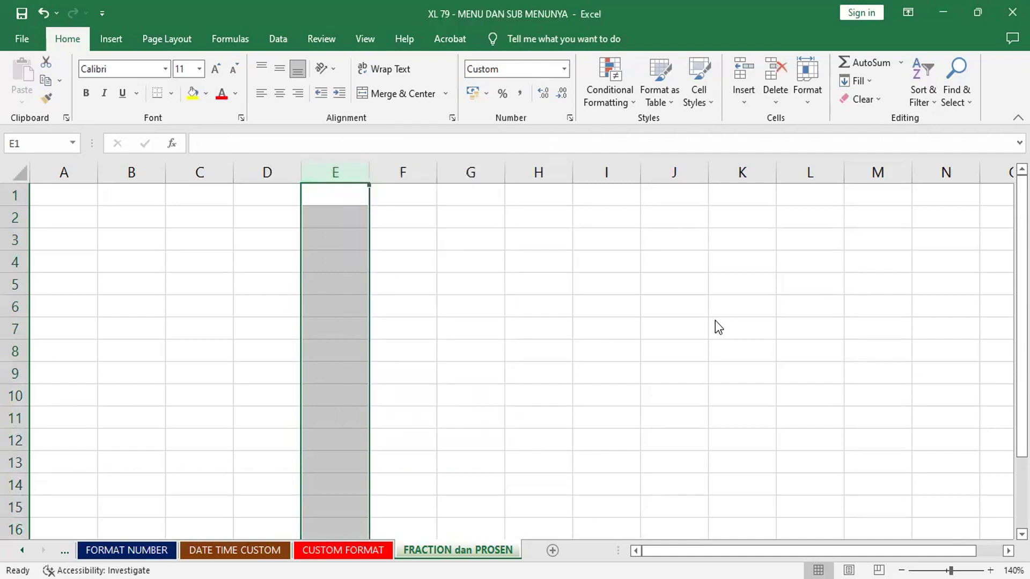
scroll(715, 321, right, 3)
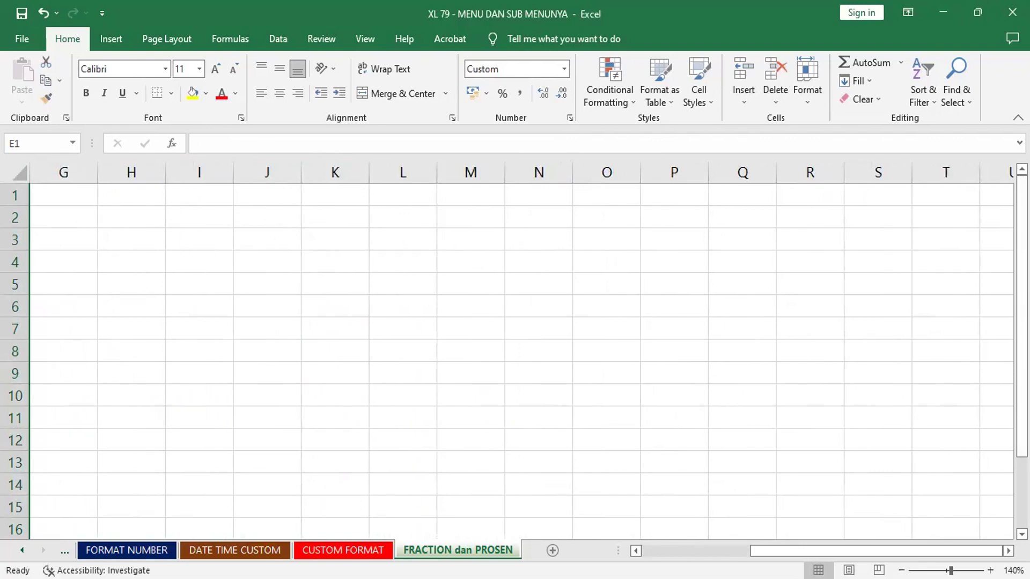
scroll(515, 359, down, 3)
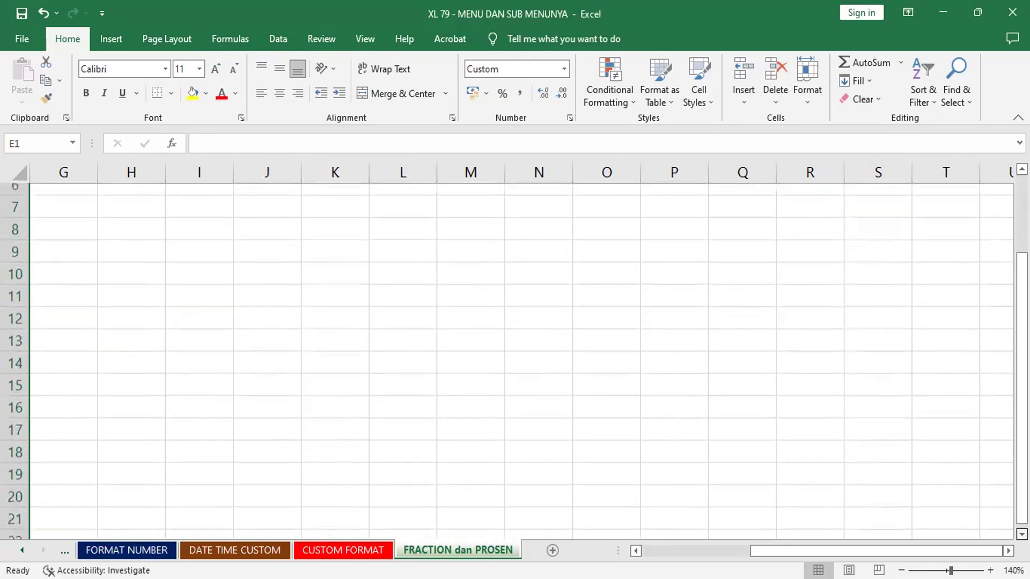
Format cells K11 to K25 as Fraction with the type Up to two digits (21/25).
scroll(515, 360, down, 1)
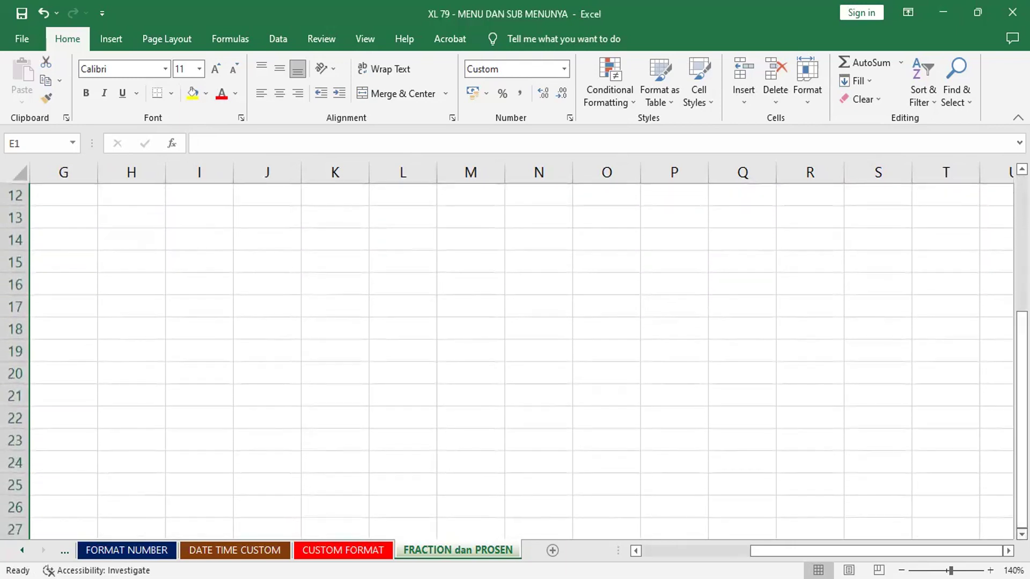
scroll(515, 359, up, 1)
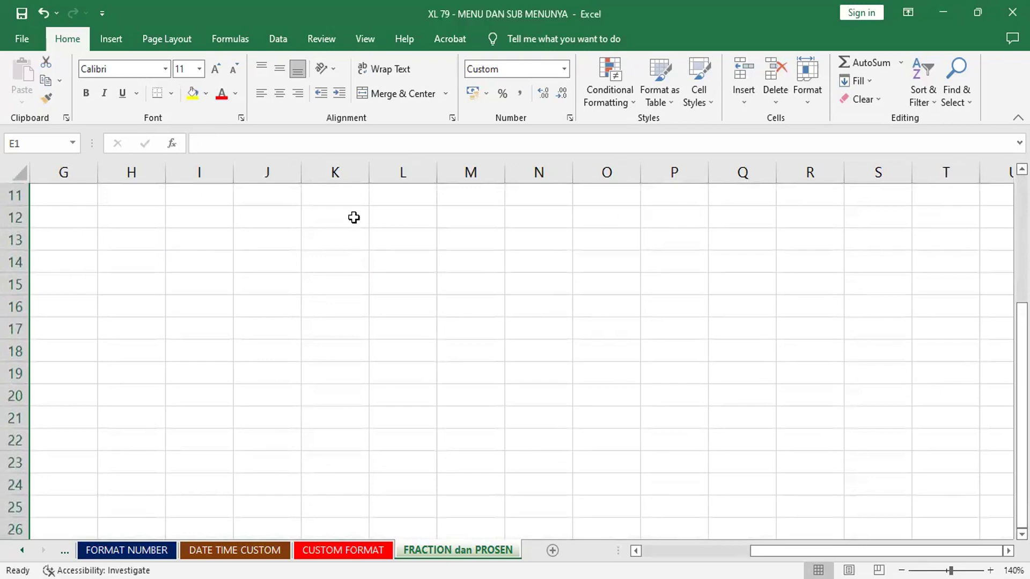
click(334, 196)
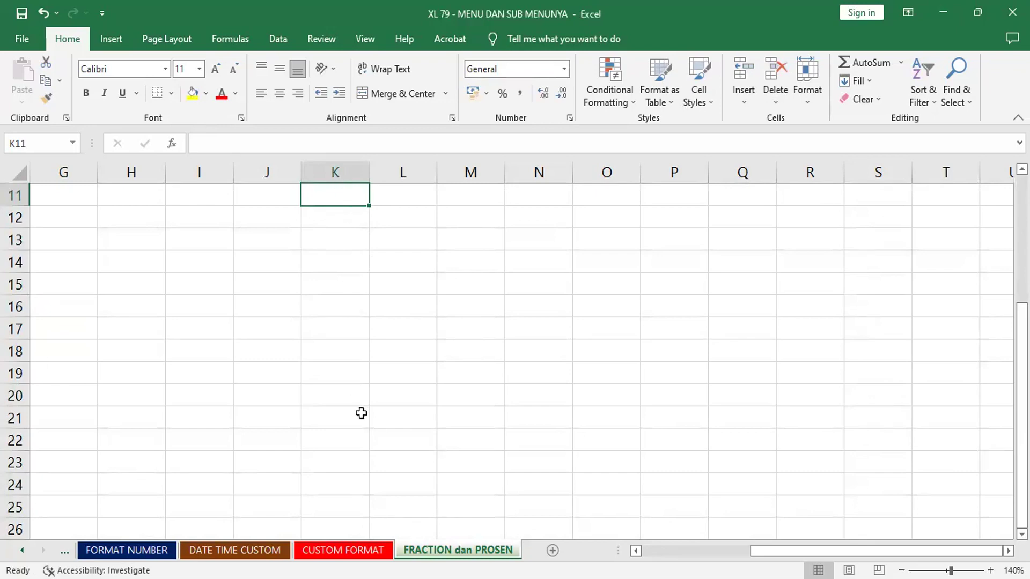
shift+click(348, 512)
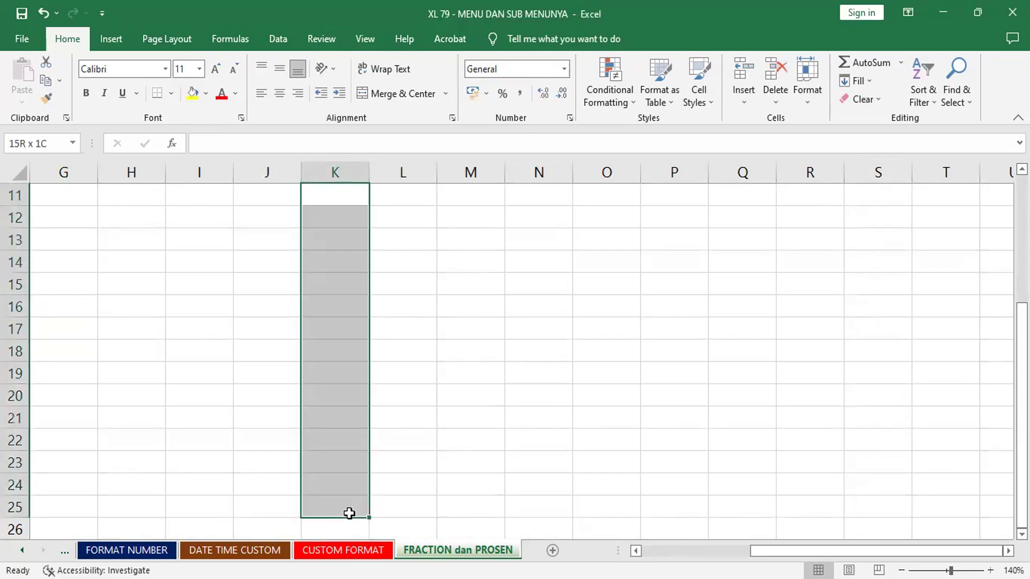
right_click(337, 284)
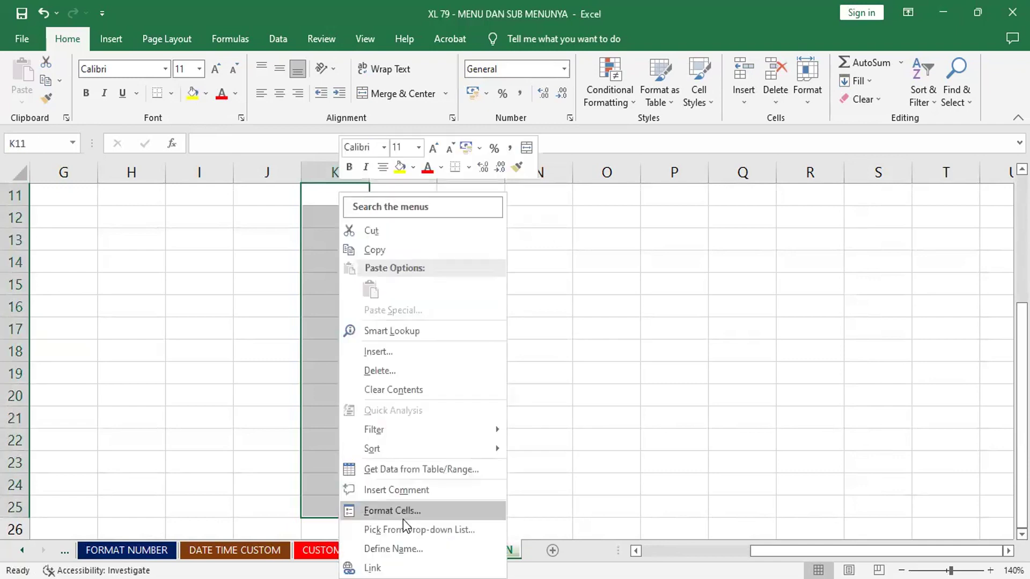
click(403, 514)
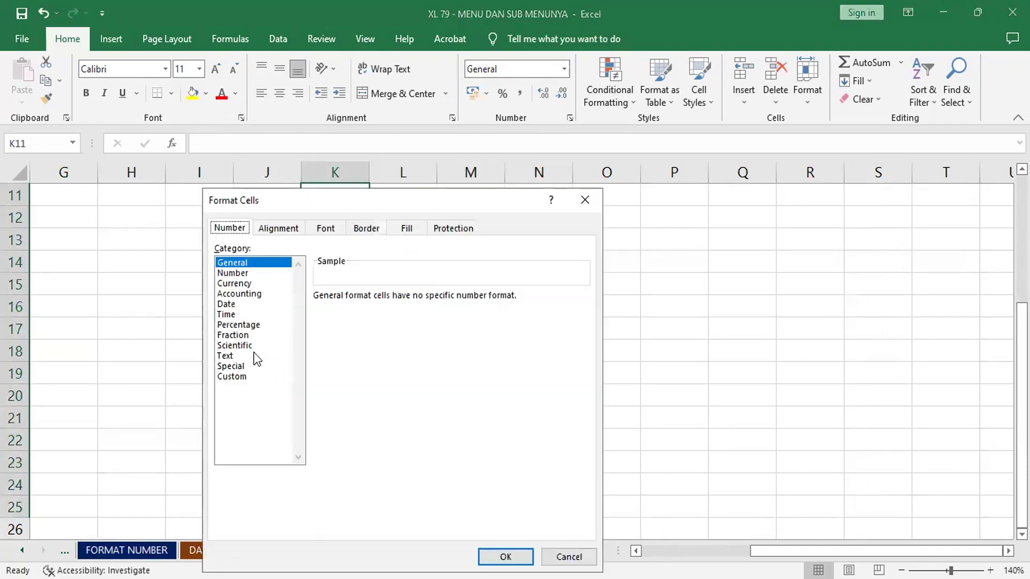
click(231, 335)
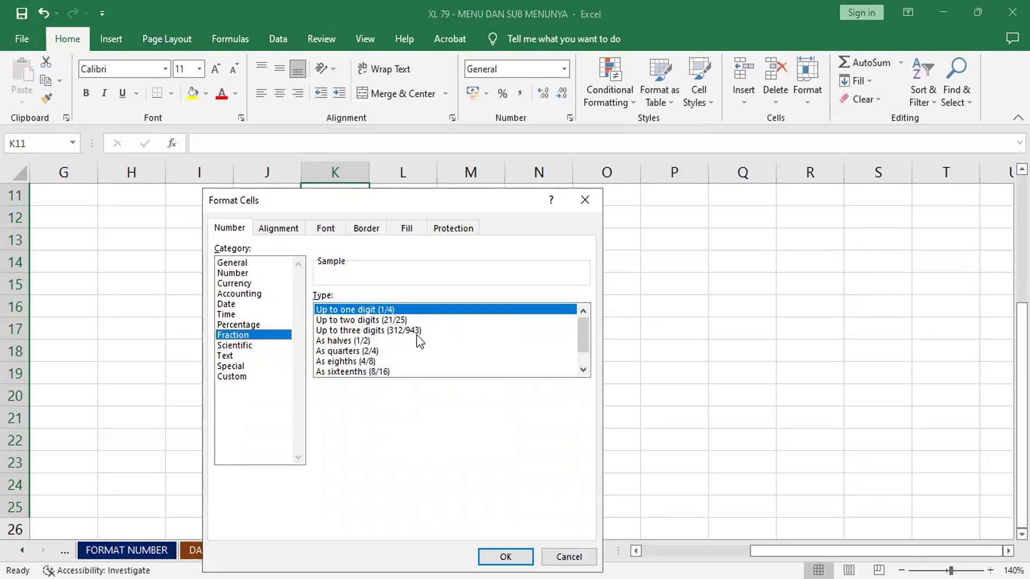
click(390, 321)
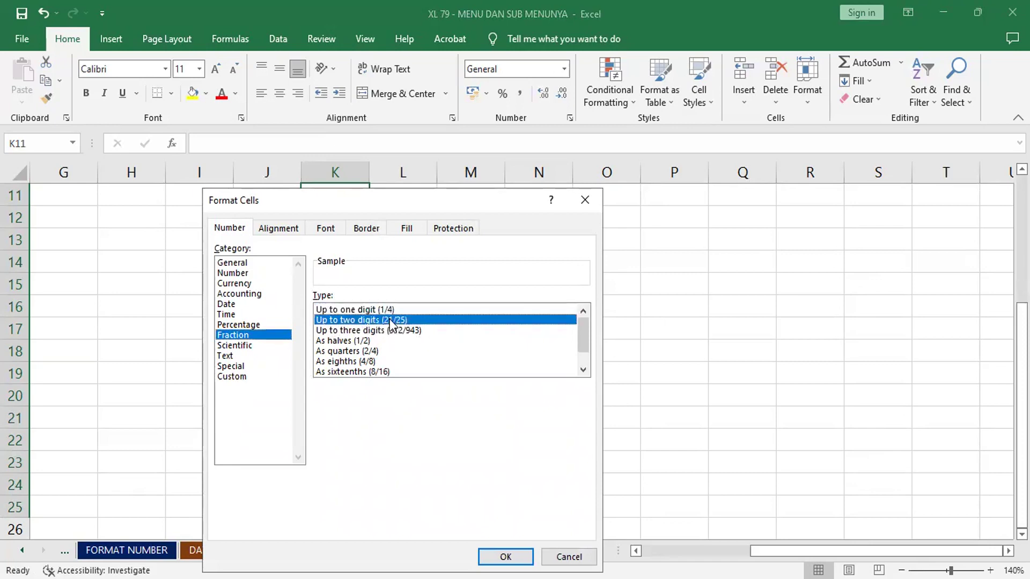
key(Return)
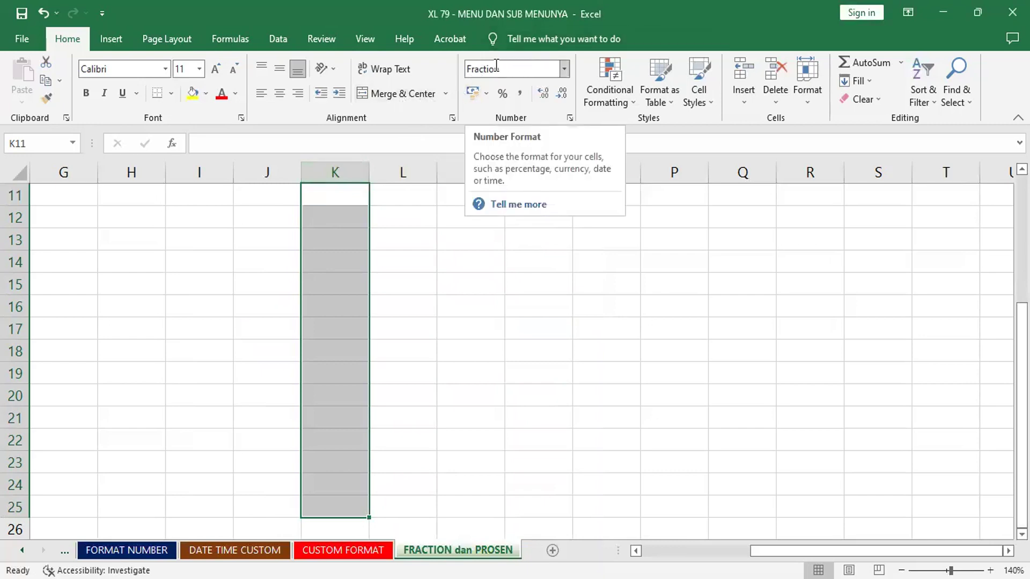
Enter the fractions 1/4 and 1/2 in cells K11 and K12.
click(362, 200)
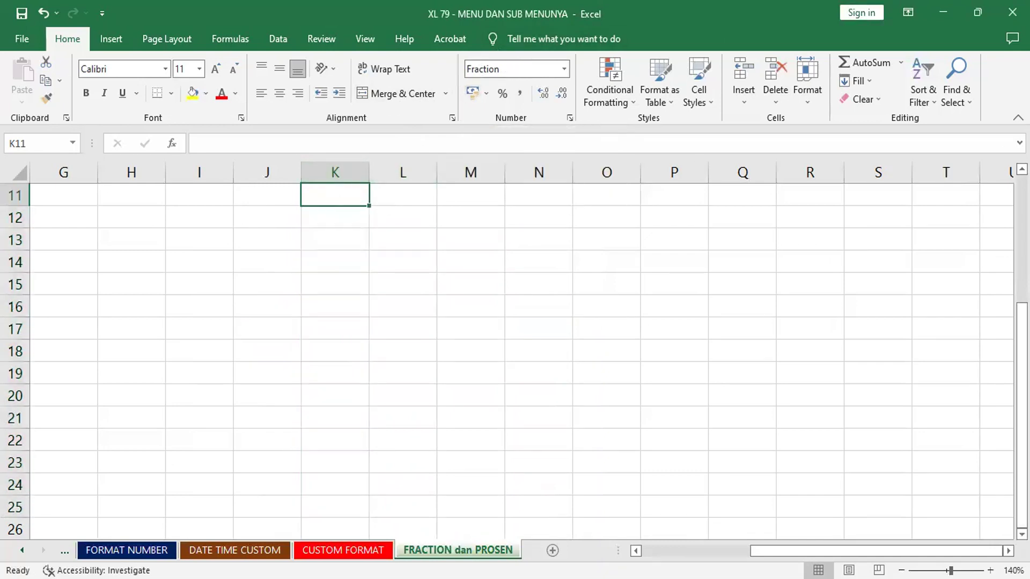
text(1/)
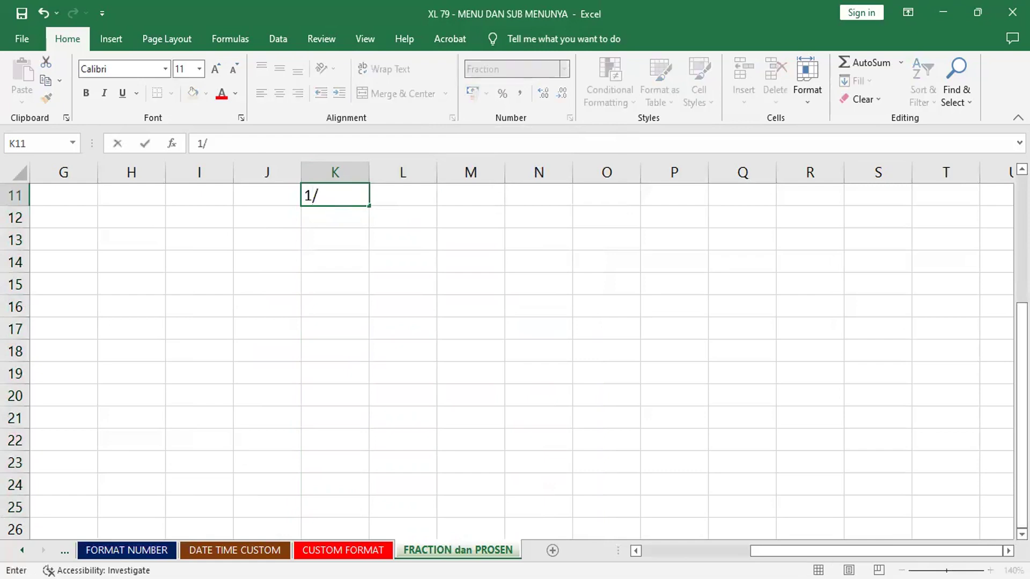
text(4)
key(Return)
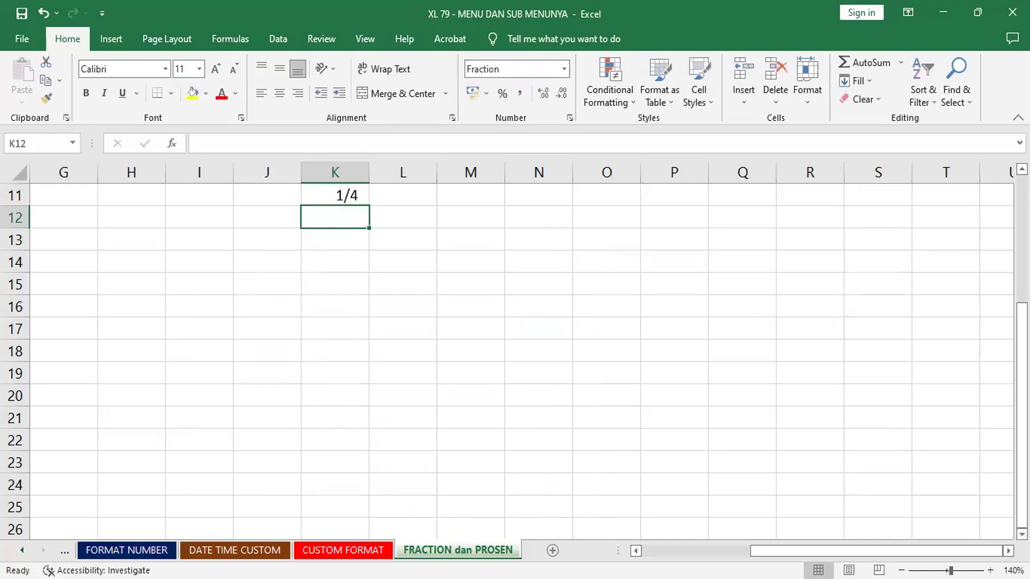
text(1/2)
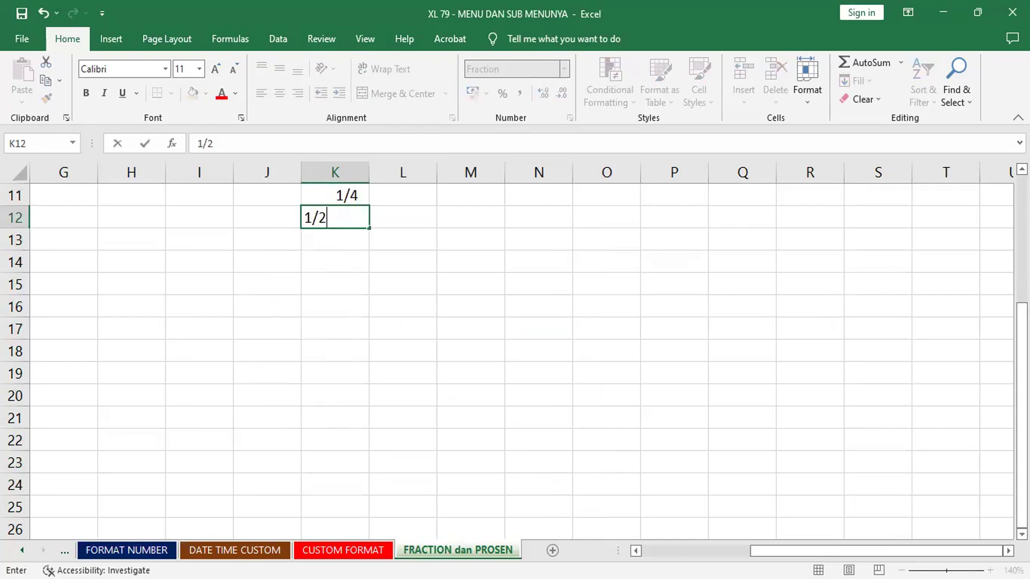
key(Return)
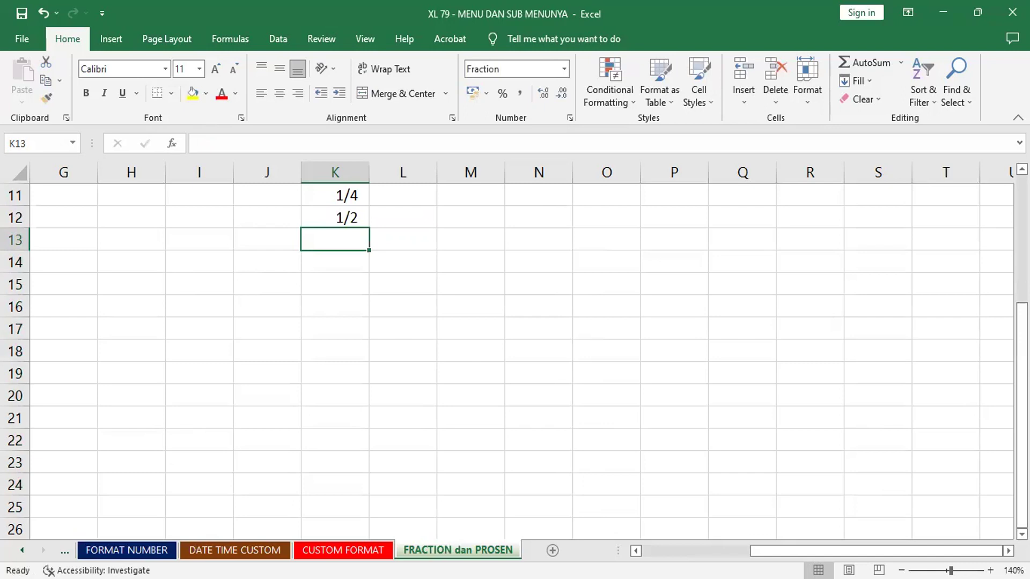
Try entering the decimal 0.25 in cell K13 and clear the cell again.
text(0)
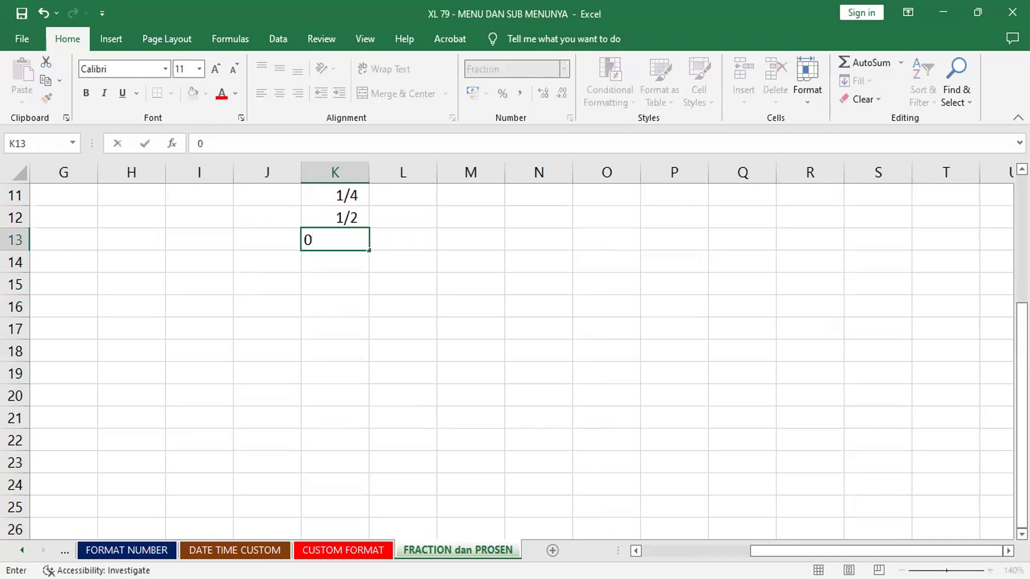
text(.25)
key(Return)
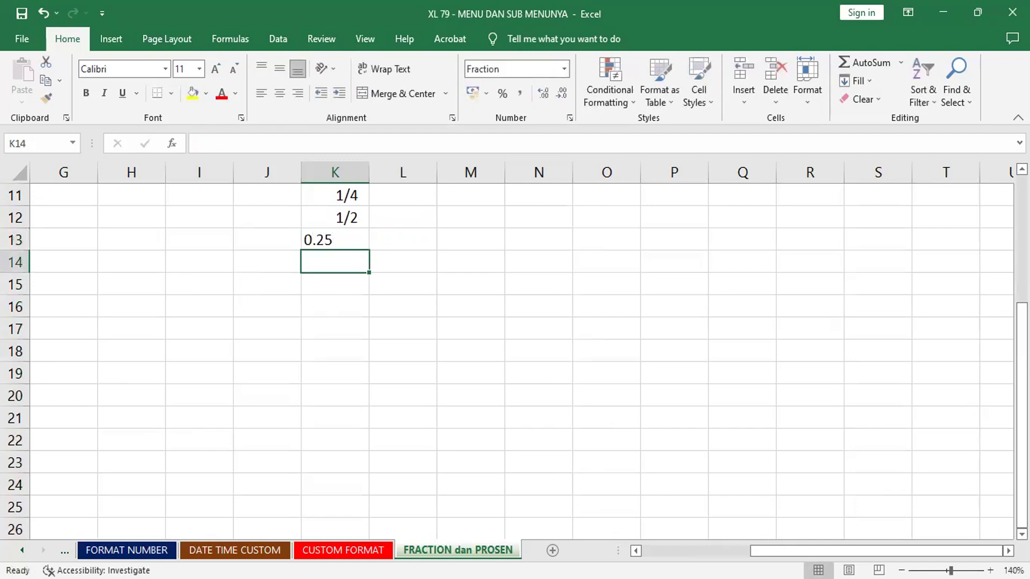
click(335, 239)
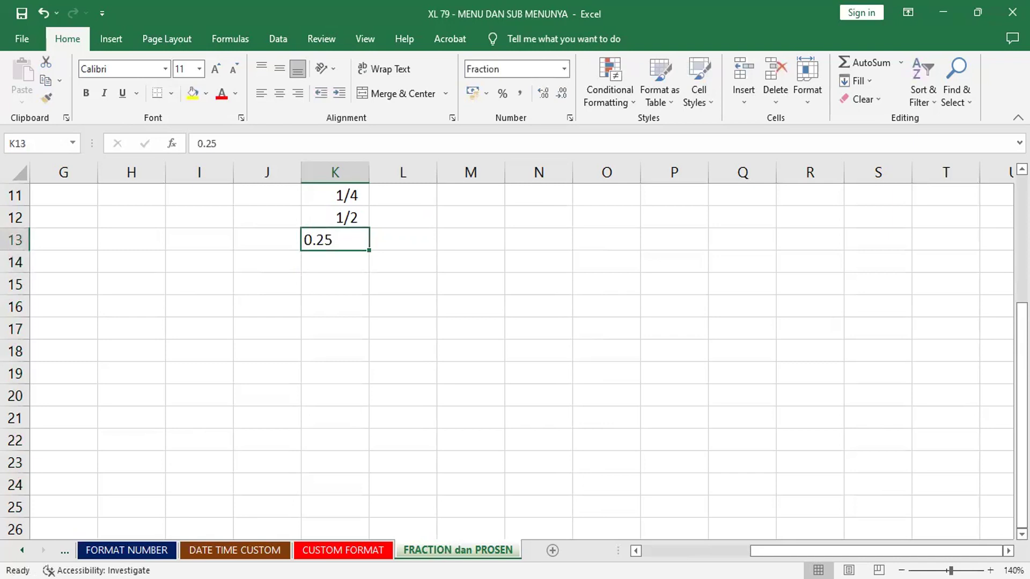
key(Delete)
Enter the mixed fraction 1 1/2 in cell K13 and check its stored value.
text(1)
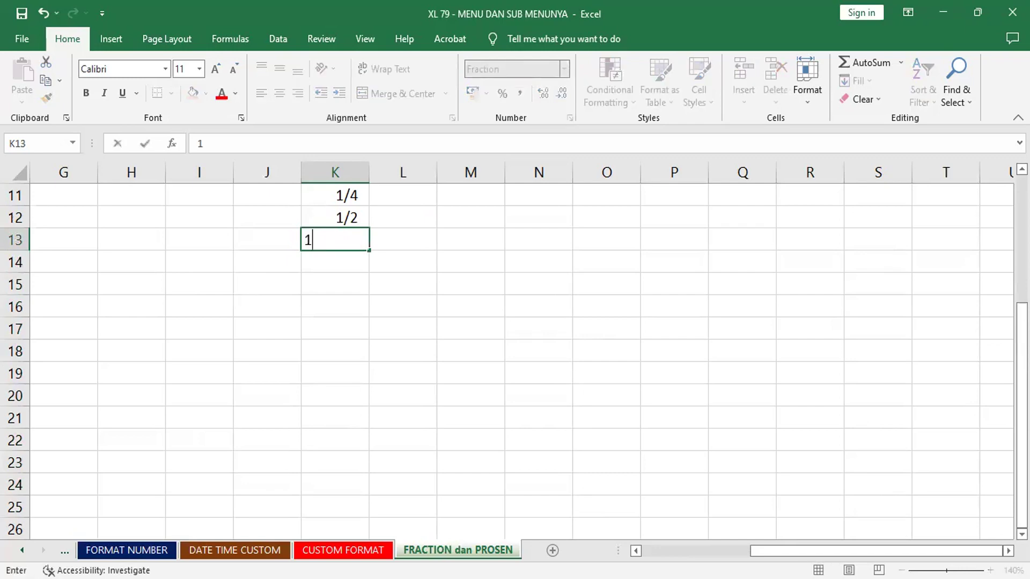
text( 1/2)
key(Return)
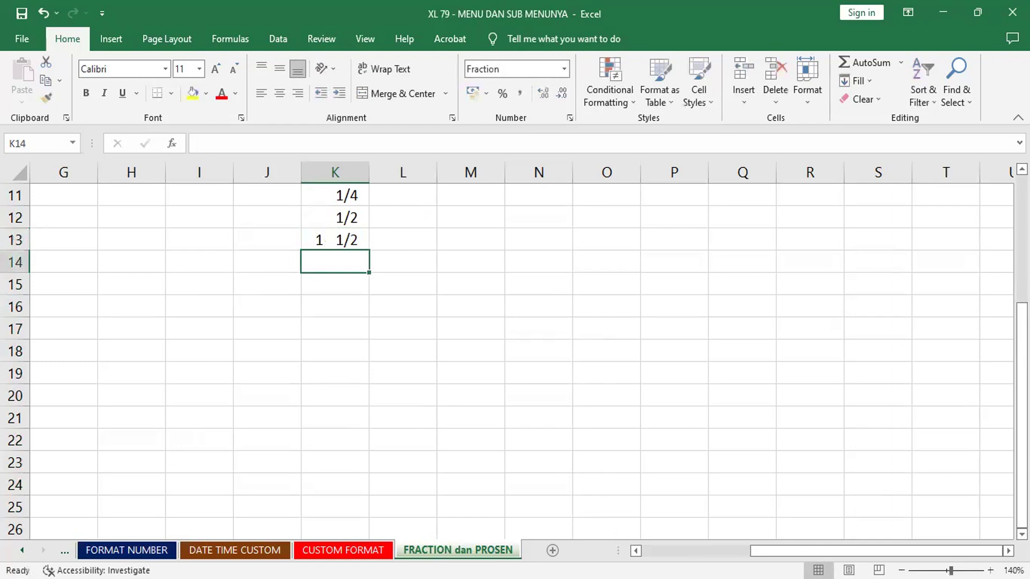
click(335, 240)
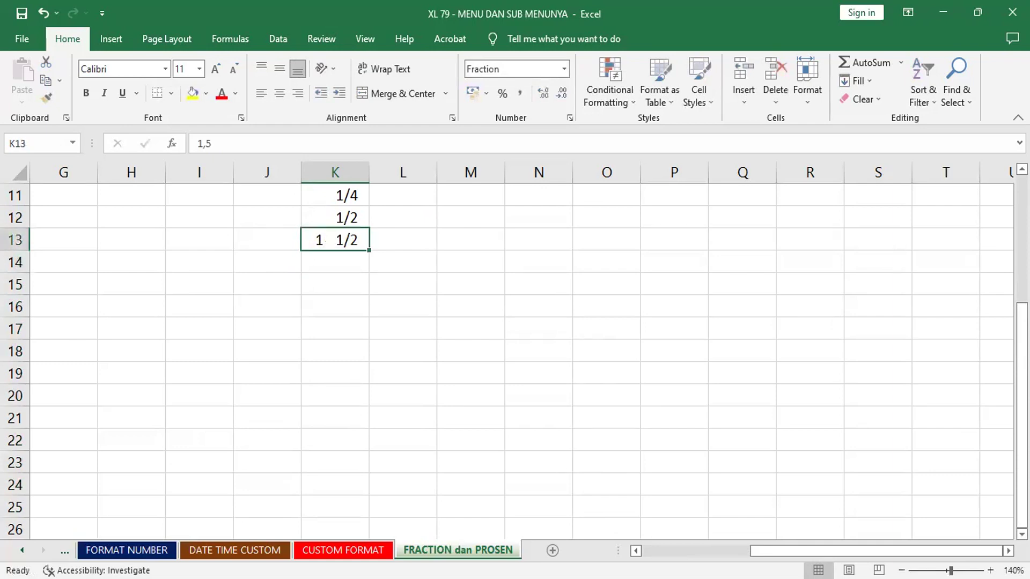
Enter 11/2 without a space in cell K14 and 1 1/2 with a space in cell K15.
click(335, 262)
text(11/2)
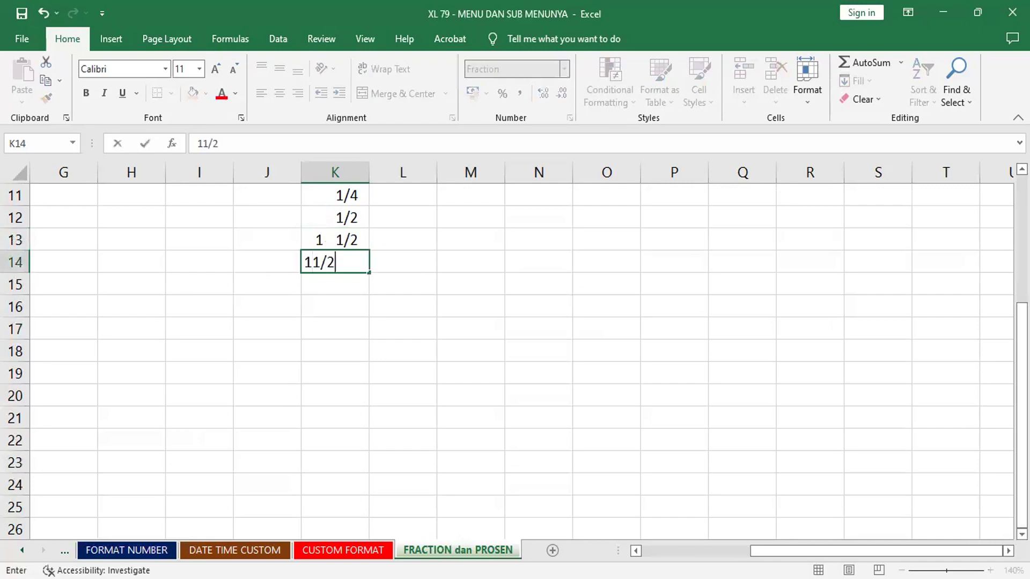
key(Return)
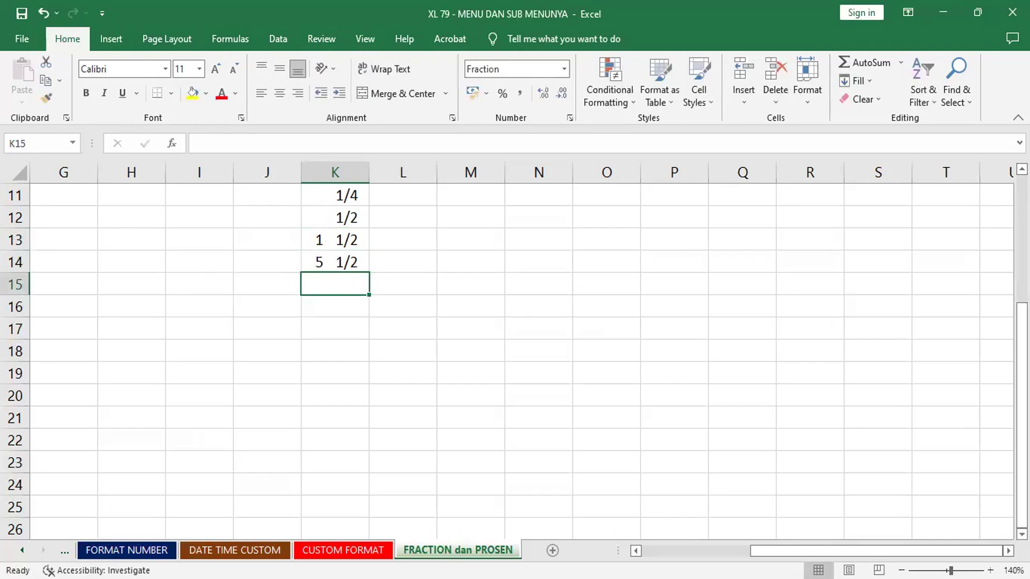
text(1 1)
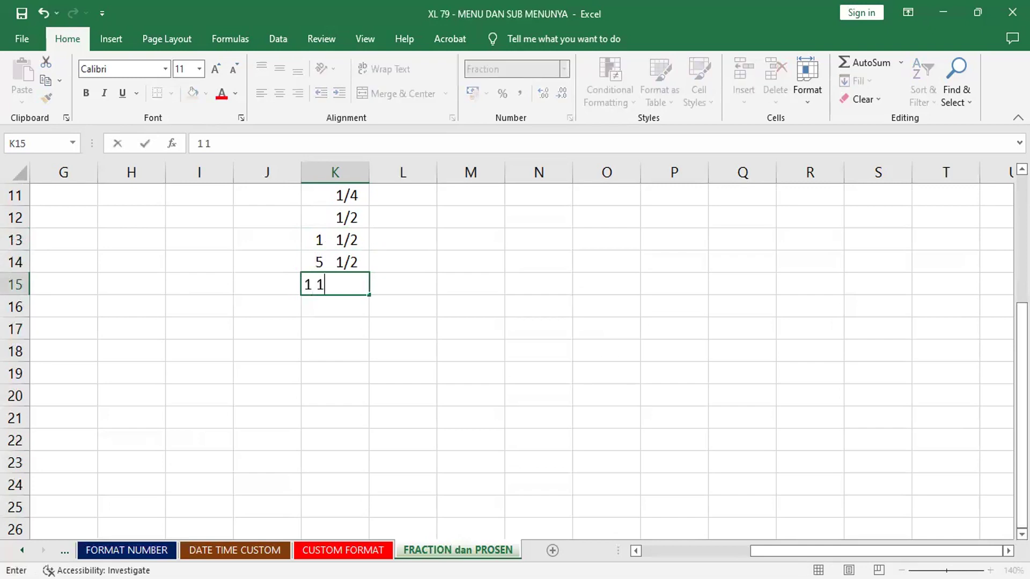
text(/2)
key(Return)
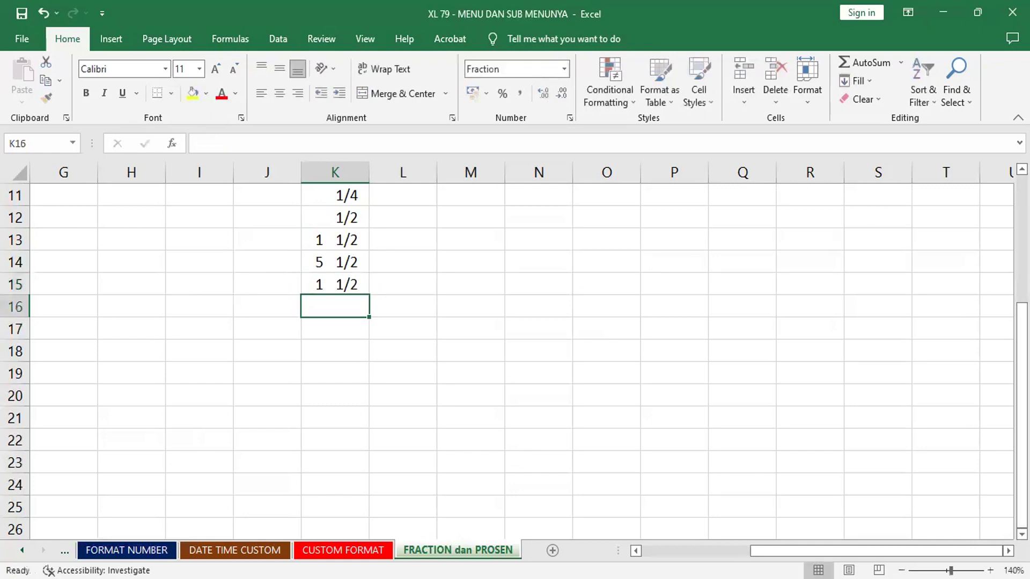
Enter the improper fractions 11/2 and 5/2 in cells K16 and K17.
text(1)
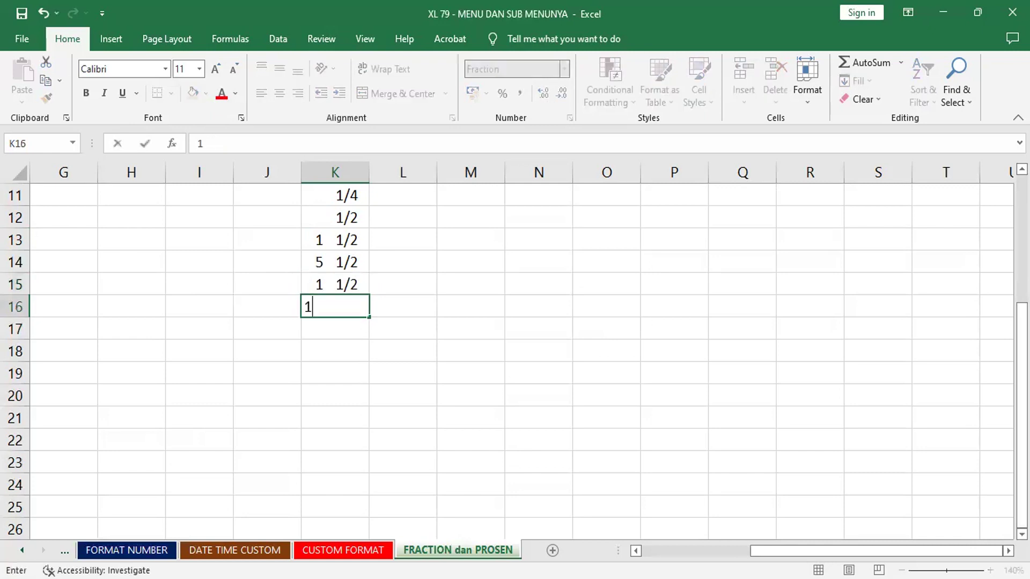
text(1/2)
key(Return)
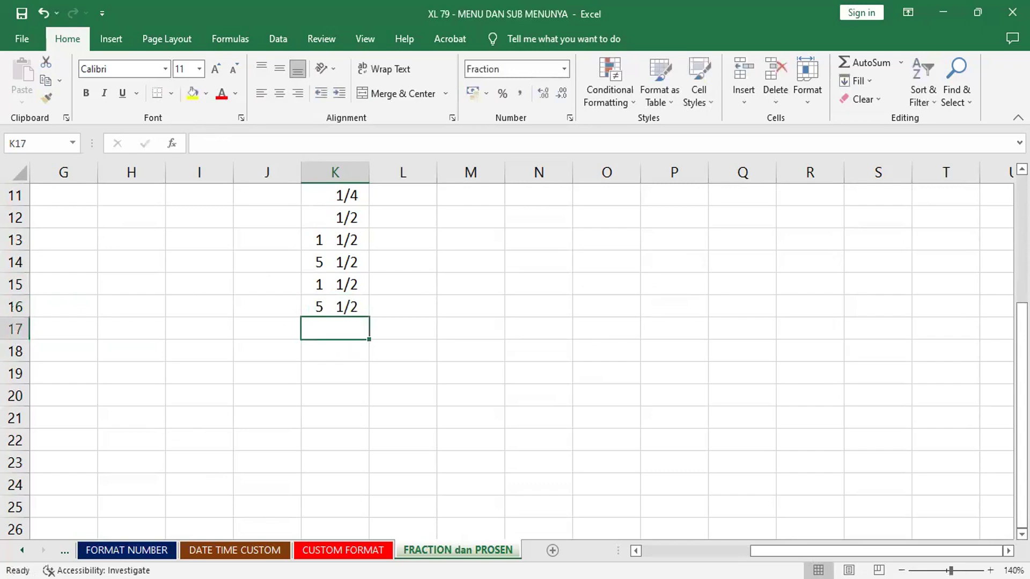
text(5/2)
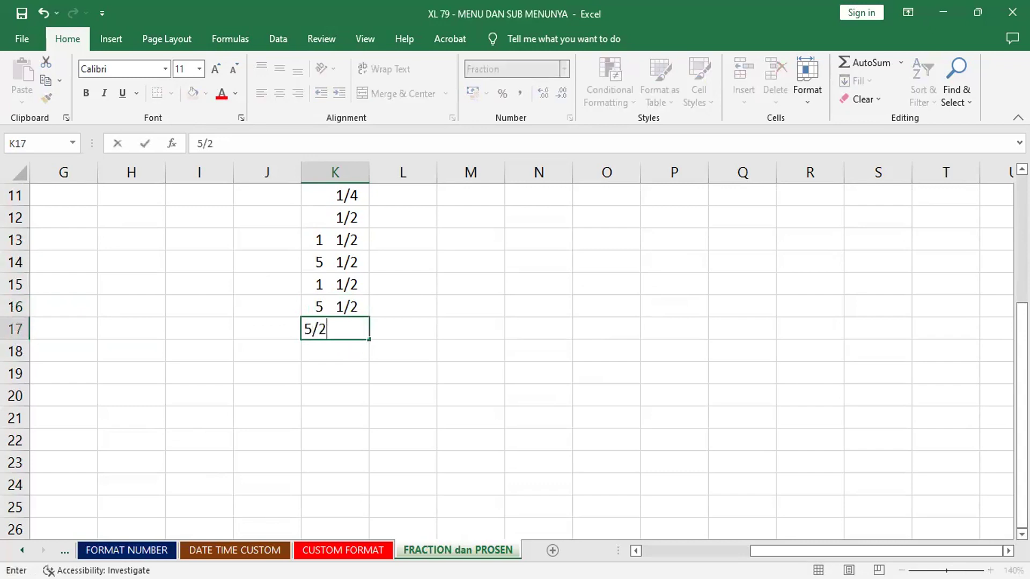
key(Return)
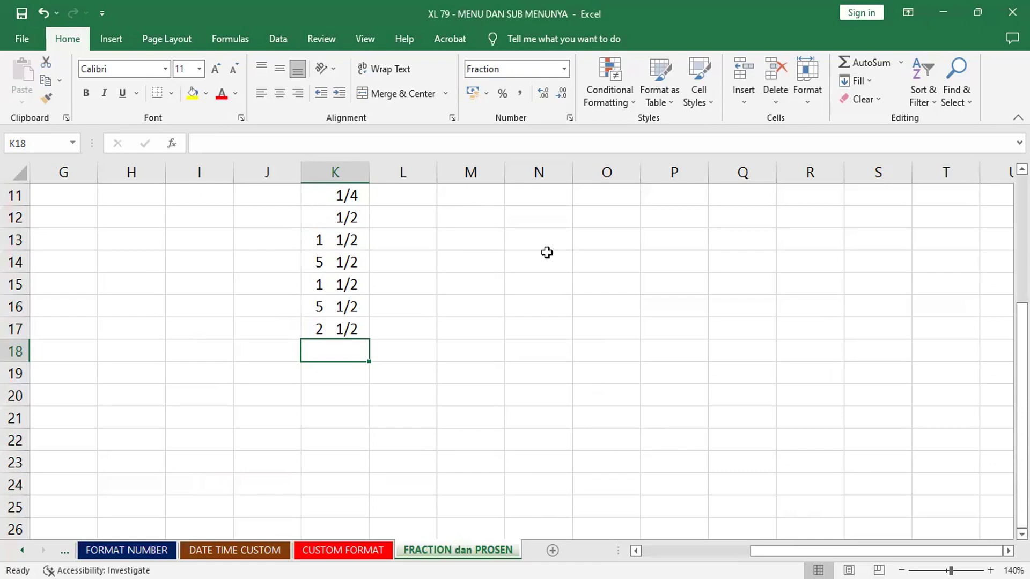
Apply the Fraction number format to the empty range P11:T26.
scroll(880, 512, right, 6)
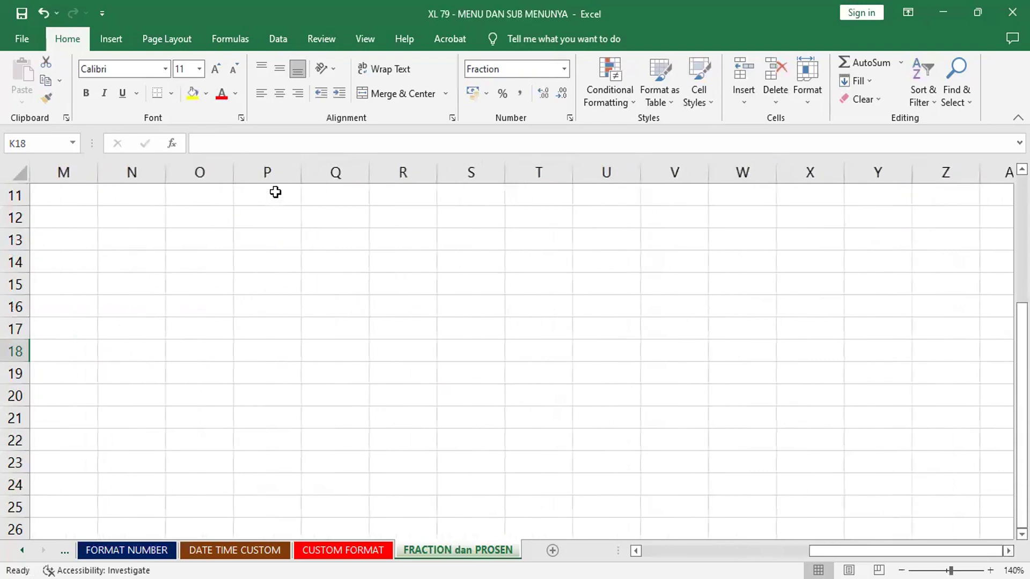
click(275, 192)
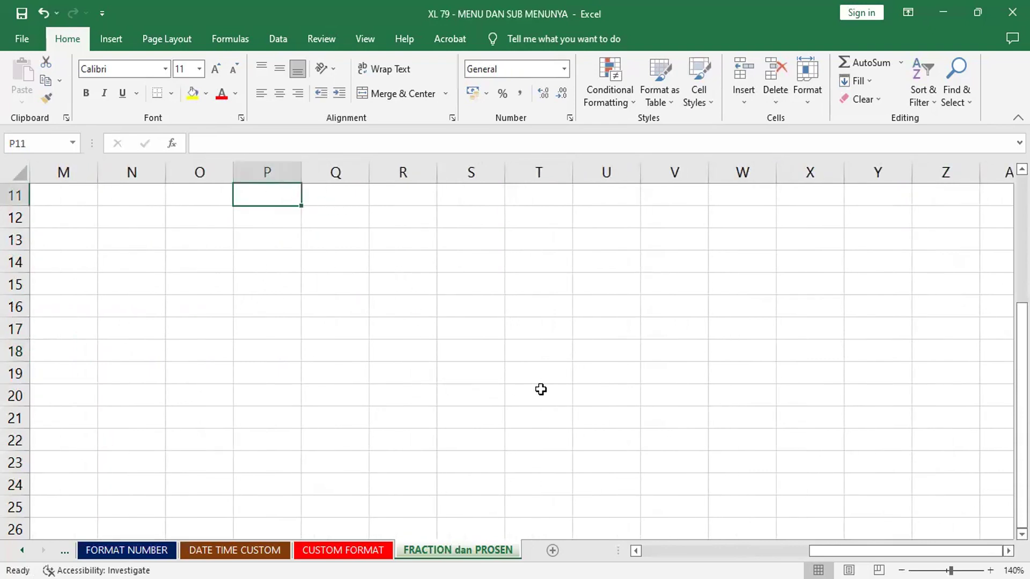
shift+click(555, 511)
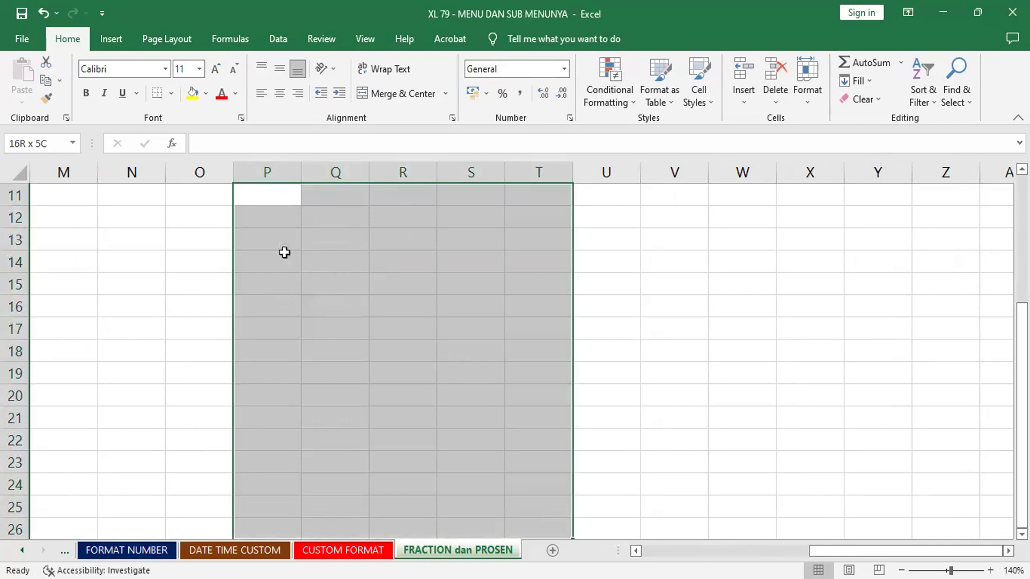
click(565, 69)
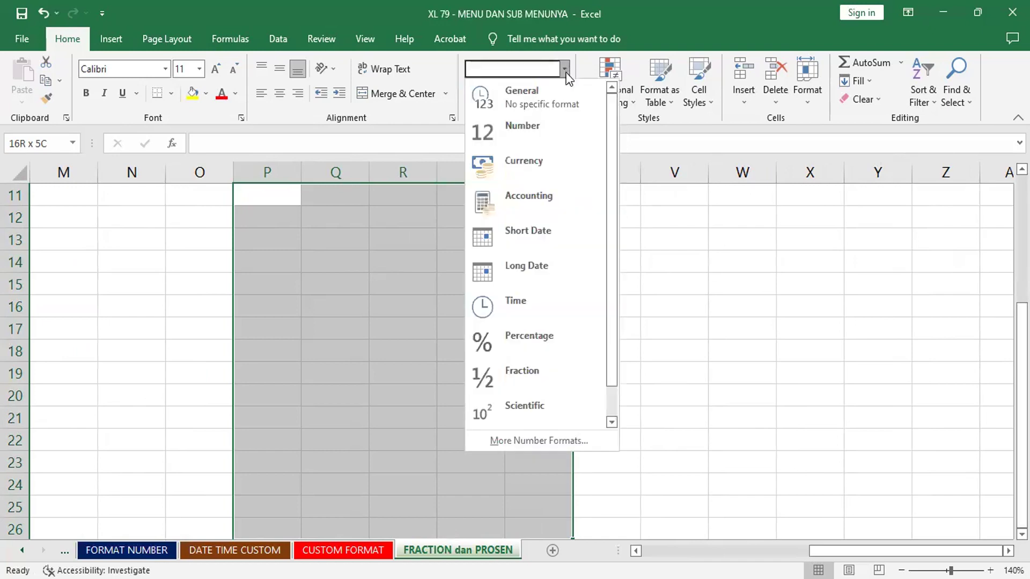
drag(607, 255, 609, 279)
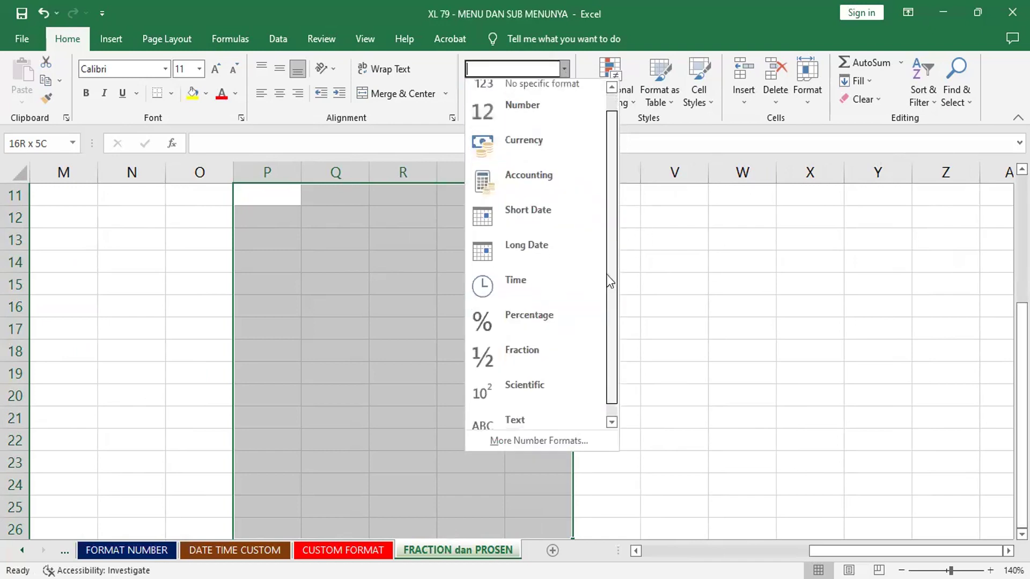
click(522, 351)
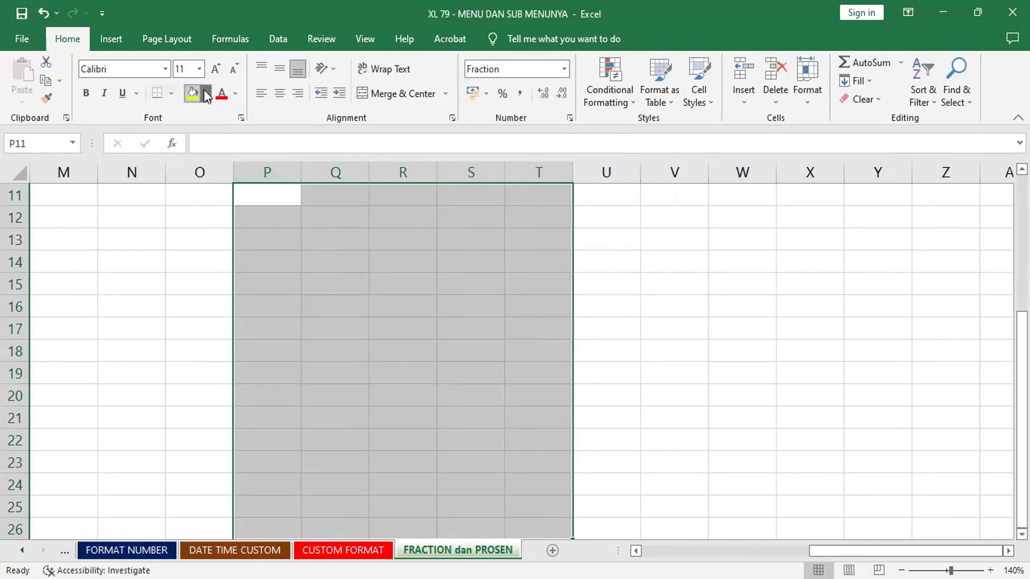
Fill the range P11:T26 with a light blue theme colour.
click(205, 95)
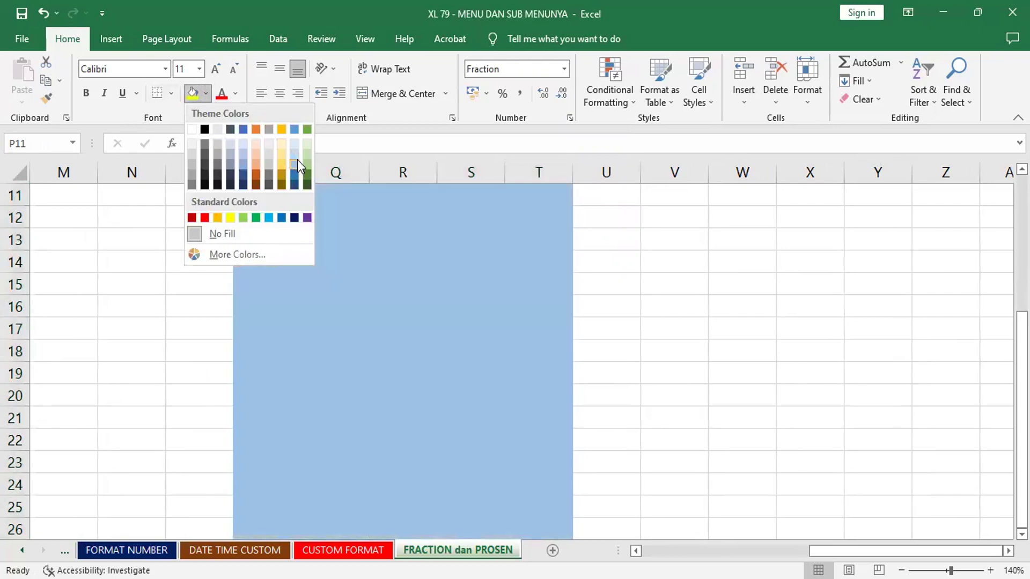
click(297, 153)
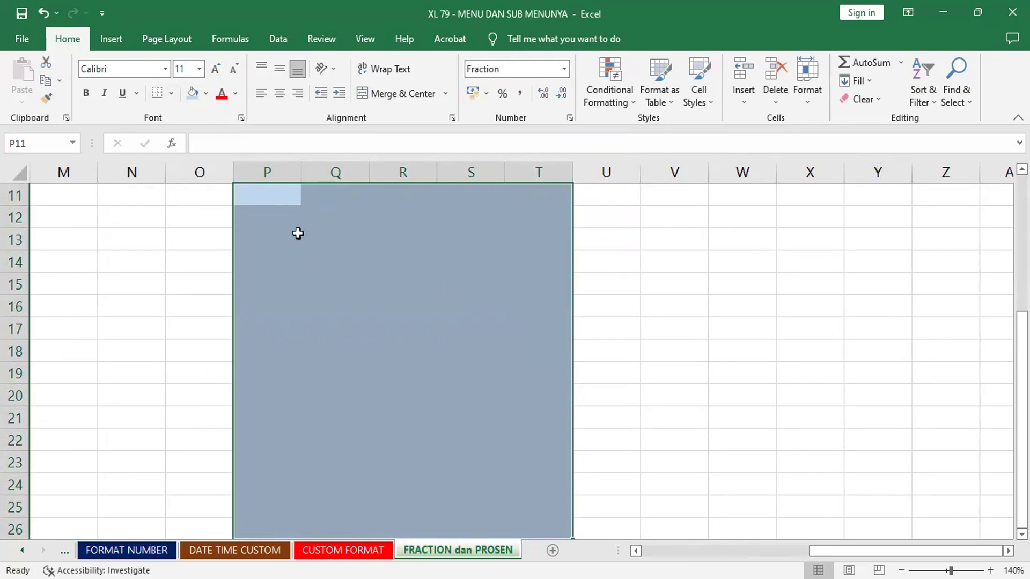
Enter the simple fractions 1/9, 2/7 and 3/5 in cells P11 to P13.
click(278, 202)
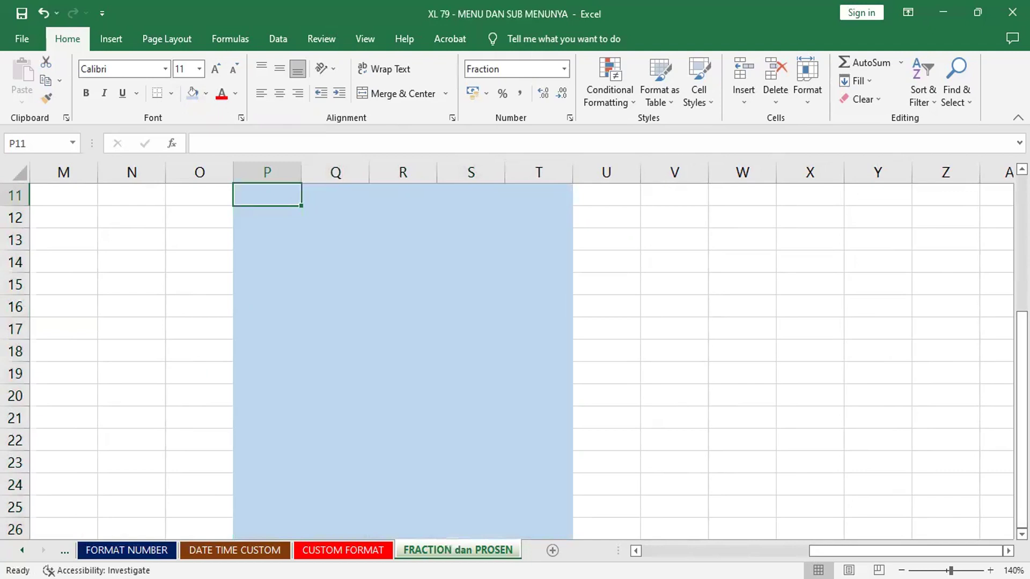
text(1)
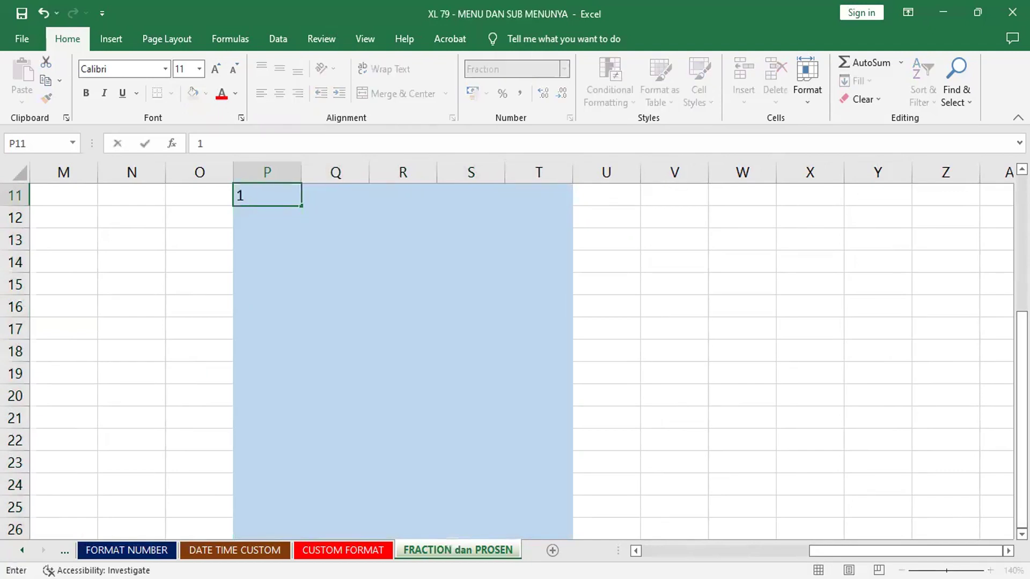
text(/9)
key(Return)
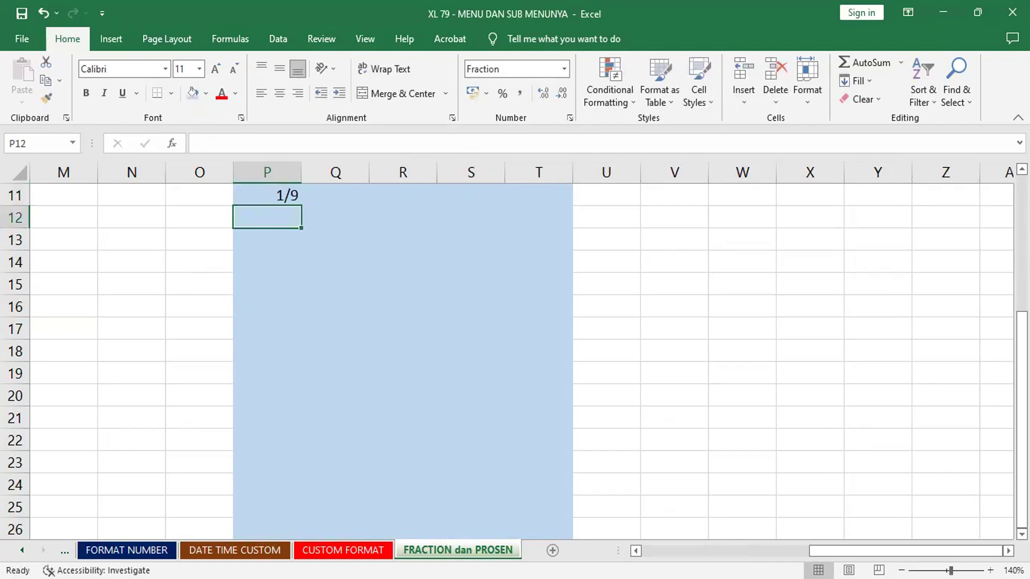
text(2/7)
key(Return)
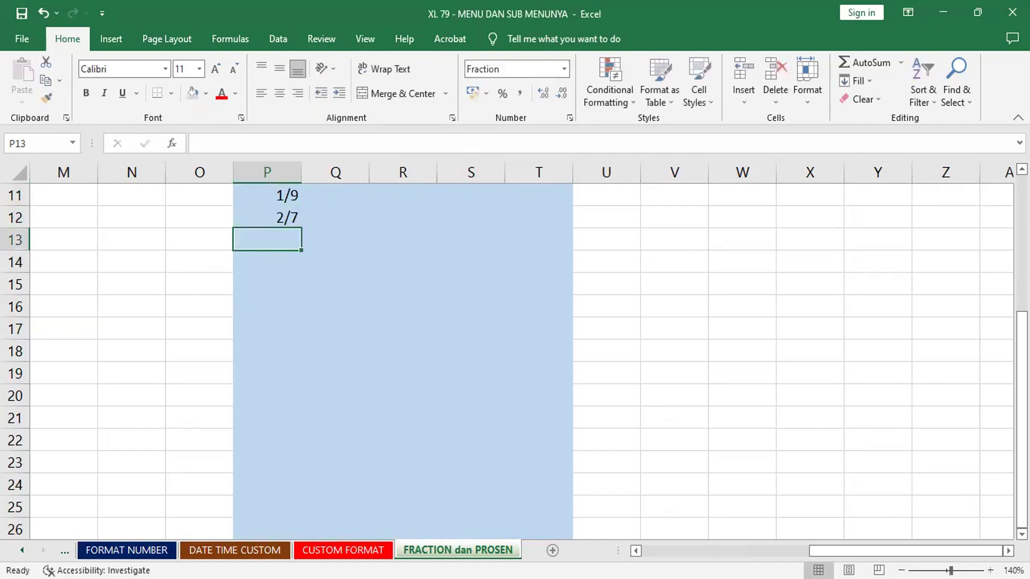
text(3/)
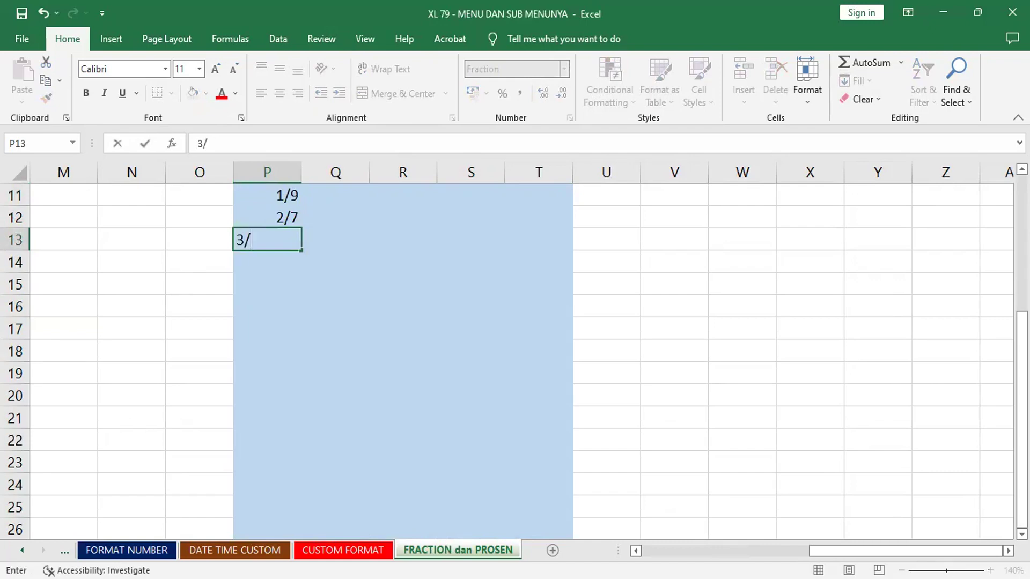
text(5)
key(Return)
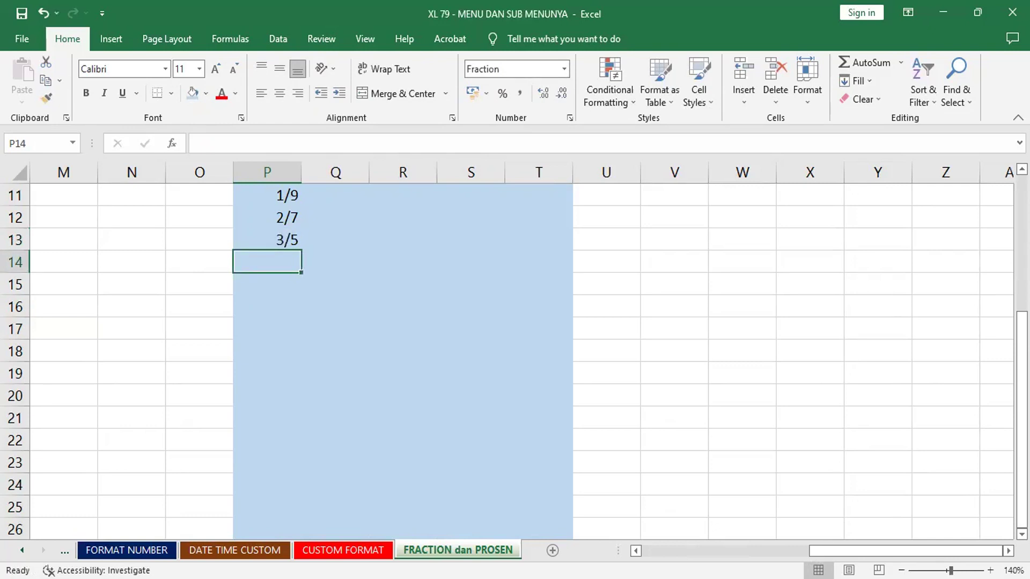
Enter the mixed fractions 1 1/4, 3 3/5 and 2 7/8 in cells P14 to P16.
text(1)
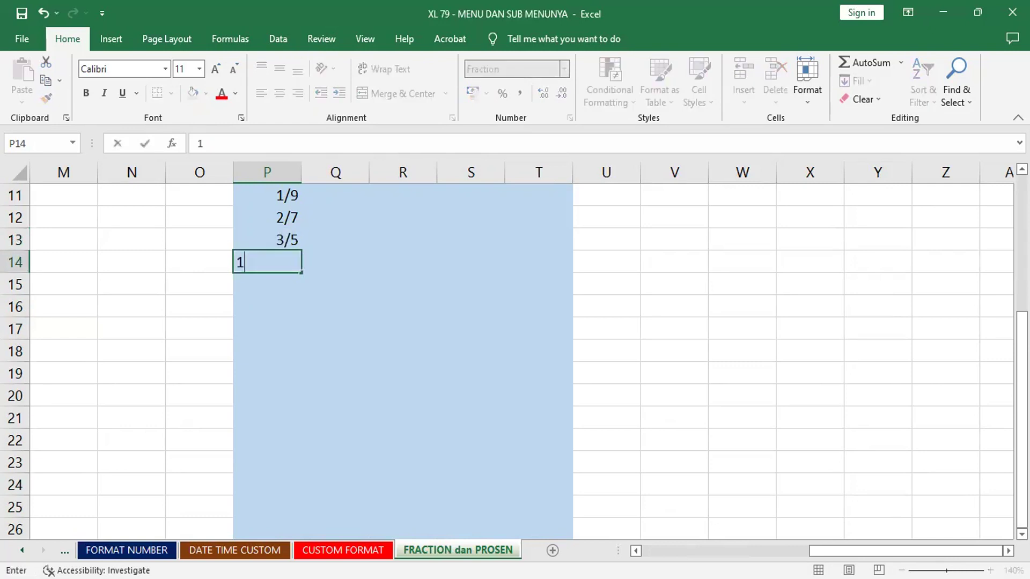
text( 1/4)
key(Return)
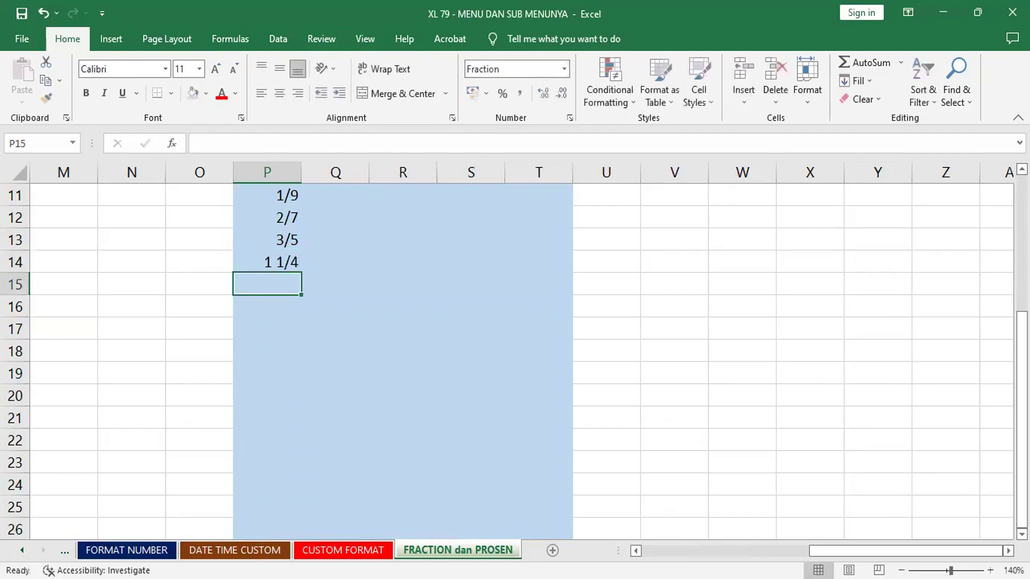
text(3 )
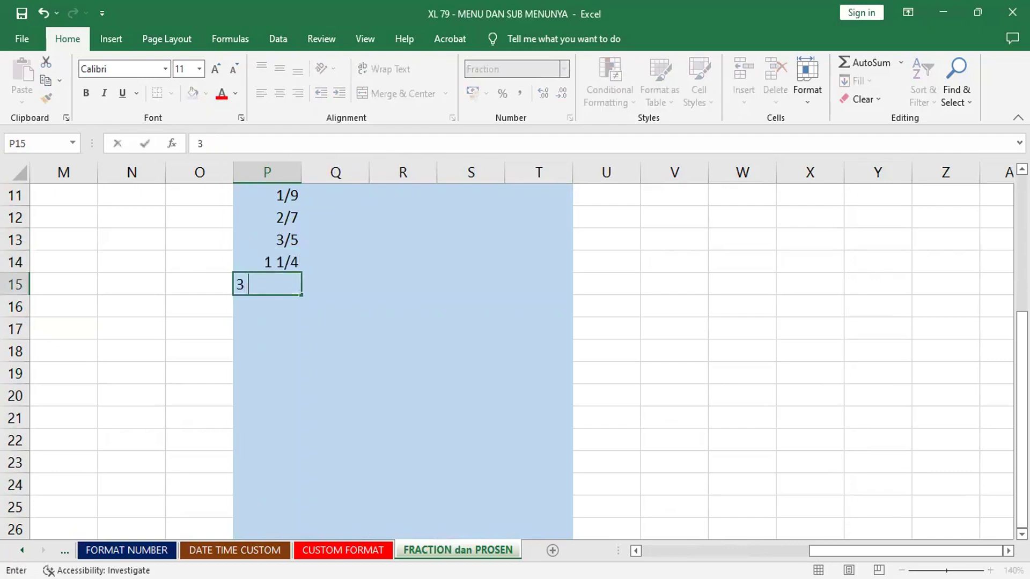
text(3/5)
key(Return)
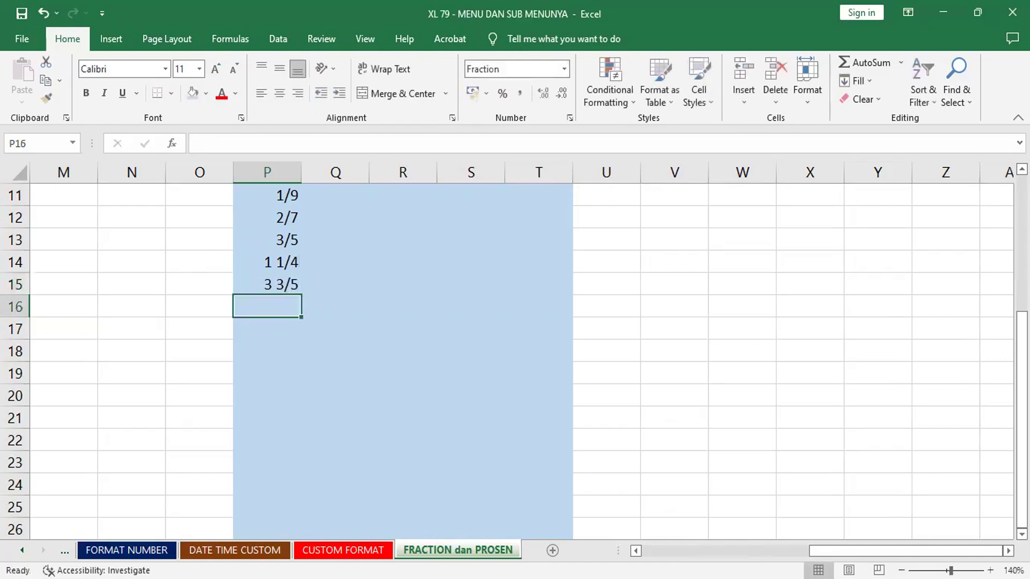
text(2)
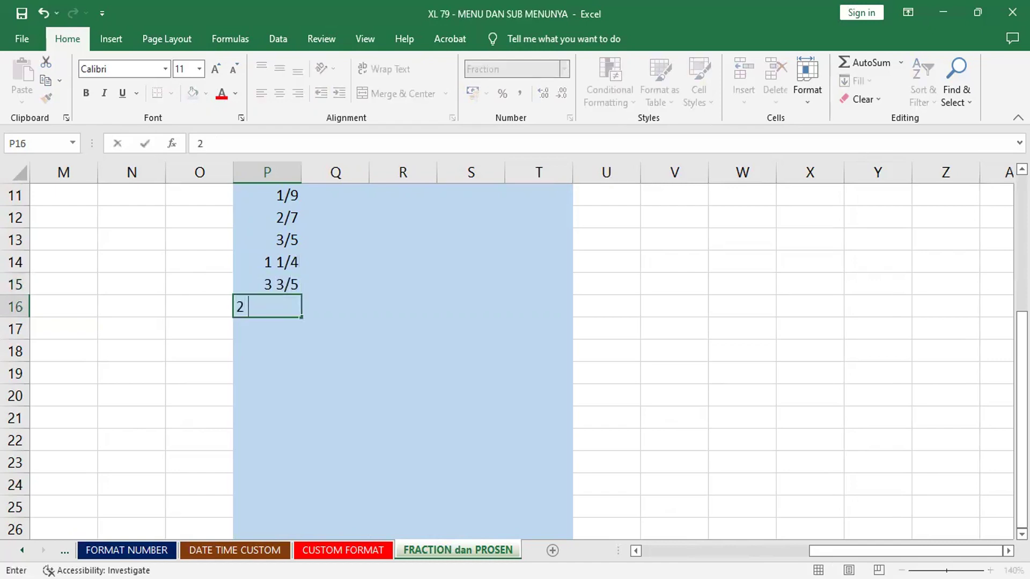
text( 7/8)
key(Return)
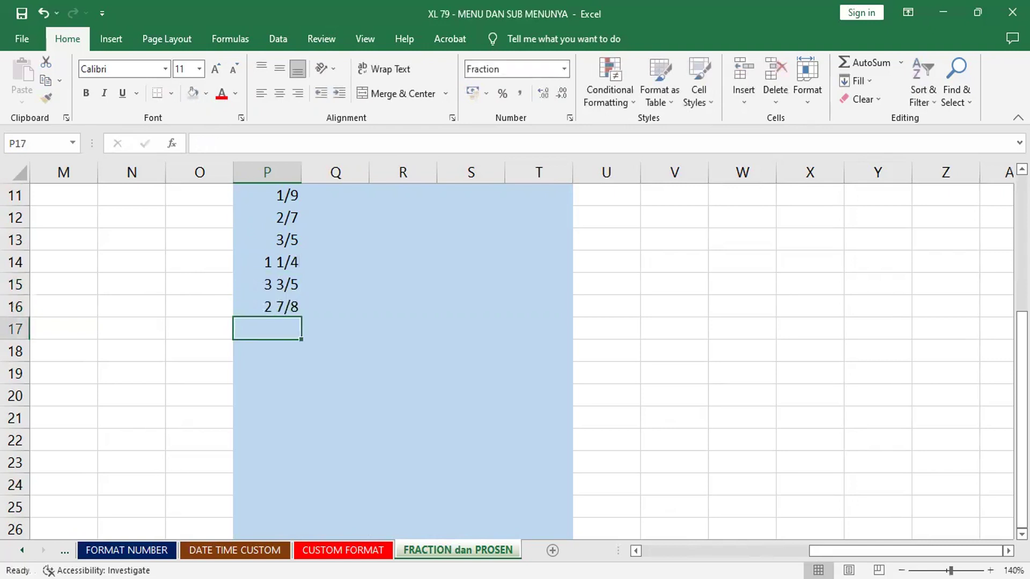
Enter the simple fractions 3/7, 5/6 and 2/7 in cells Q11 to Q13.
click(344, 195)
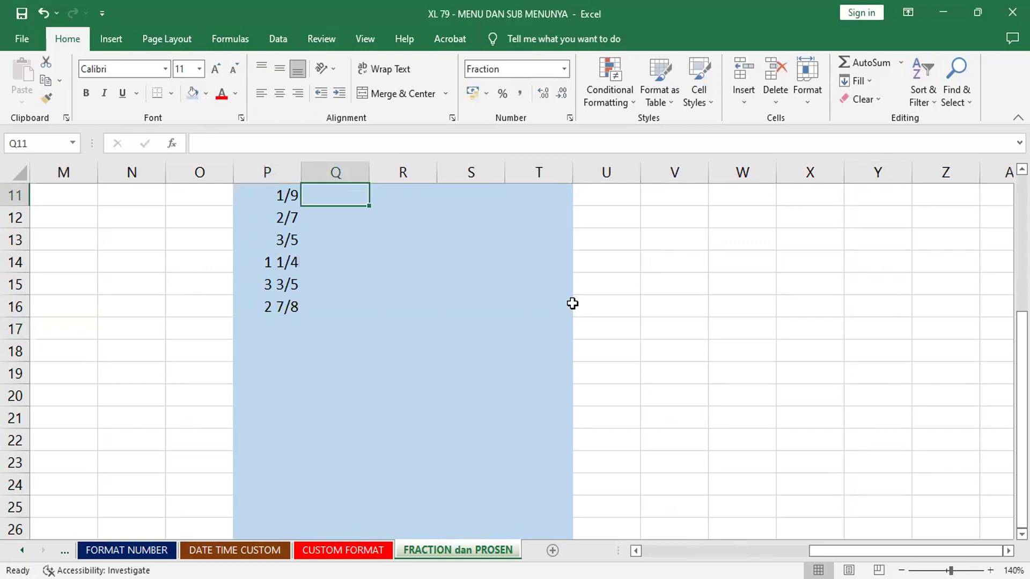
text(3/7)
key(Return)
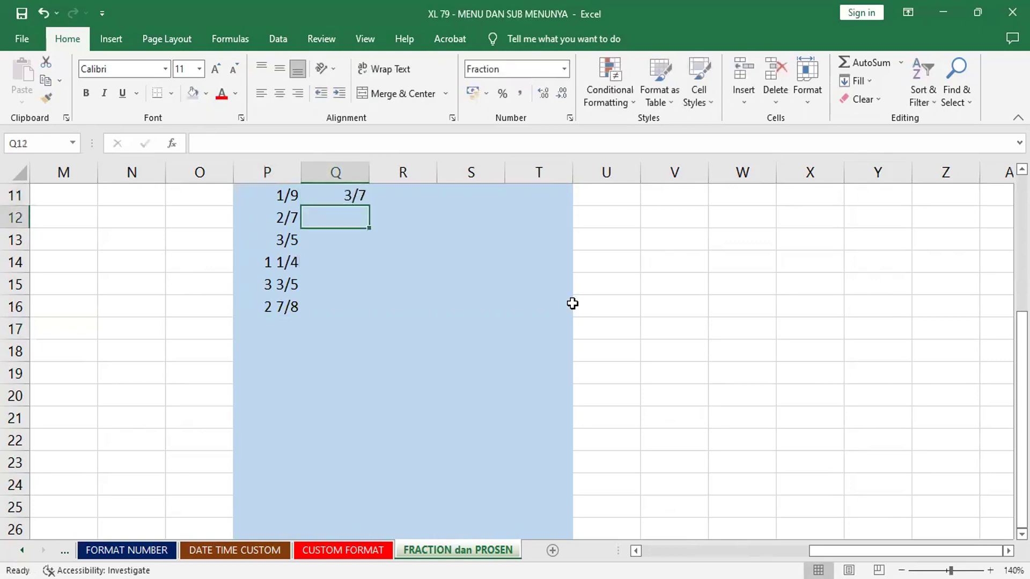
text(5/6)
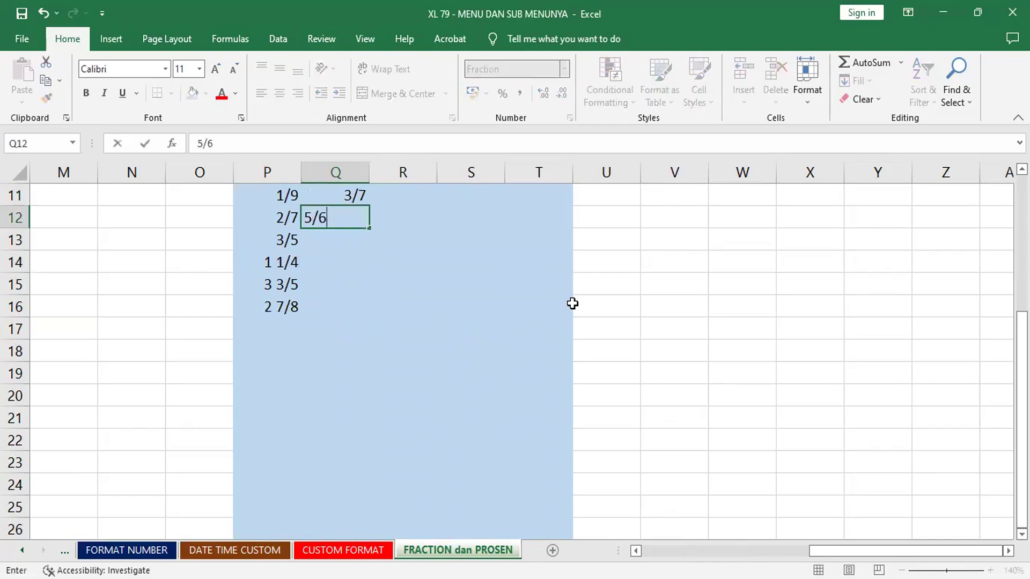
key(Return)
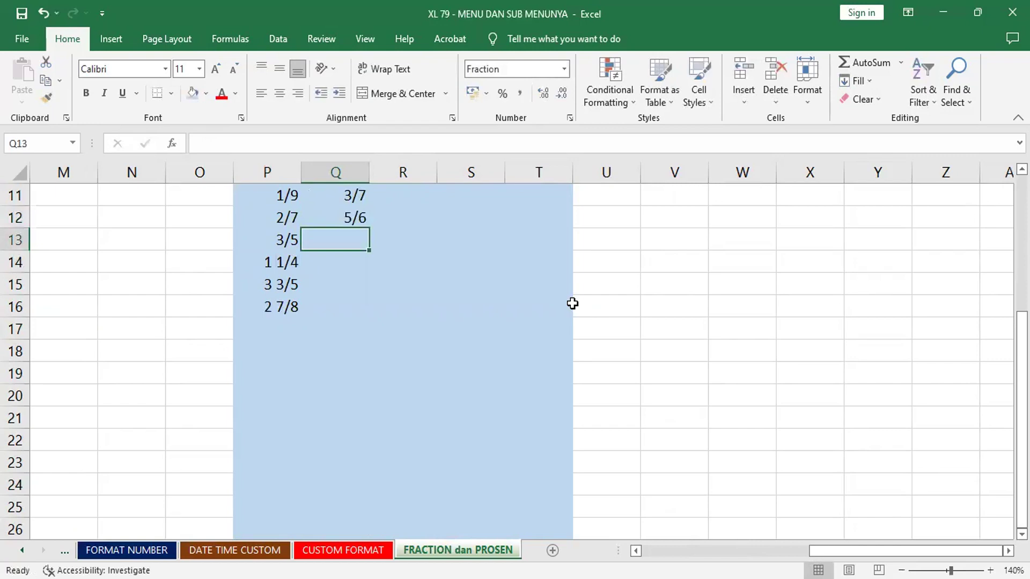
text(2/)
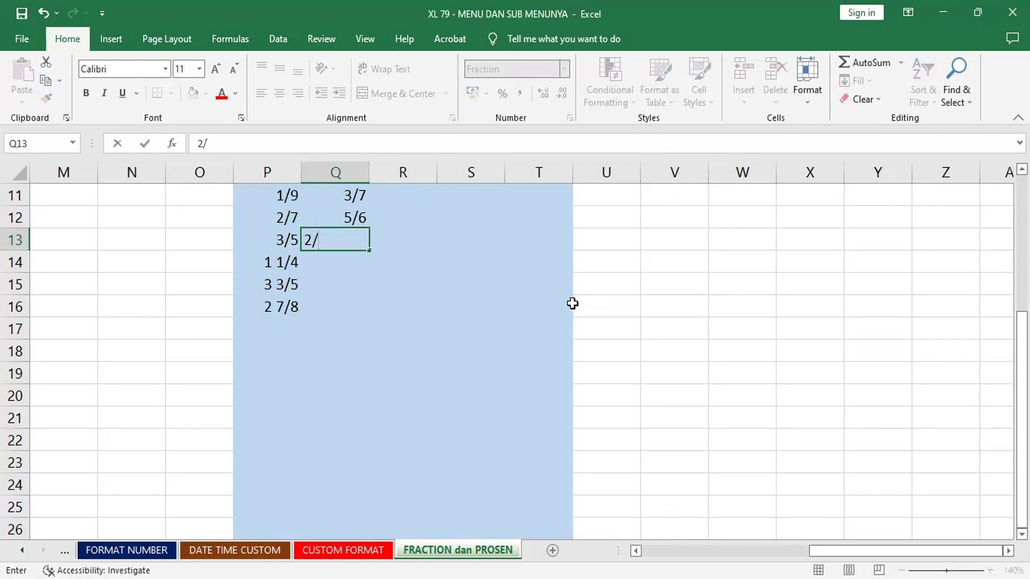
text(7)
key(Return)
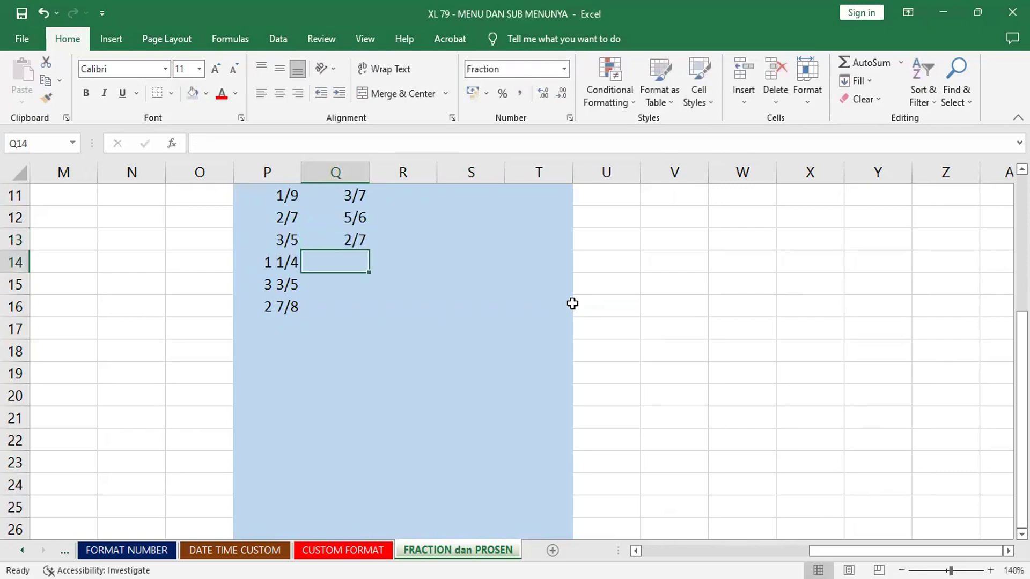
Enter the mixed fractions 3 5/6, 5 2/3 and 9 3/7 in cells Q14 to Q16.
text(3)
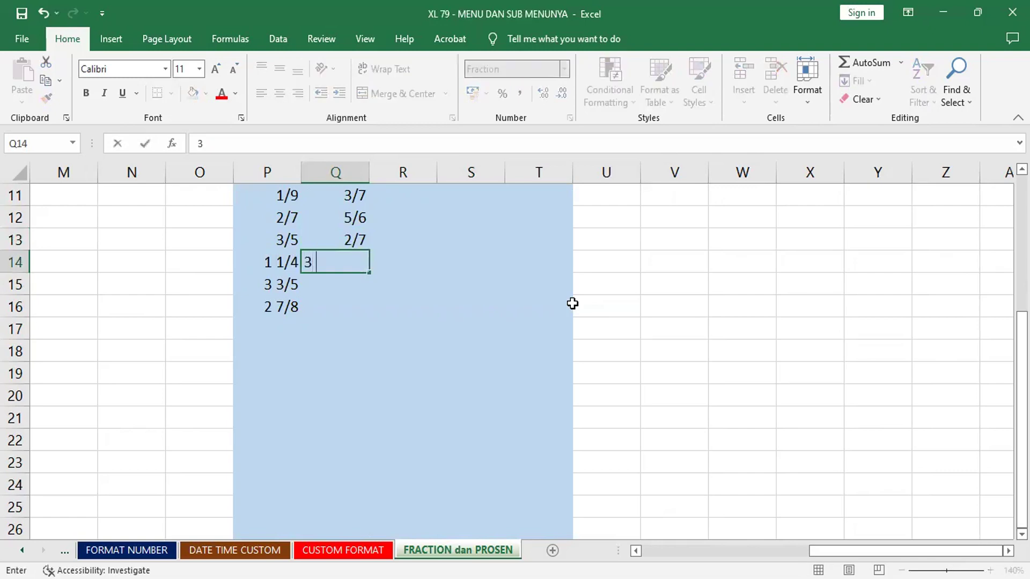
text( 5/6)
key(Return)
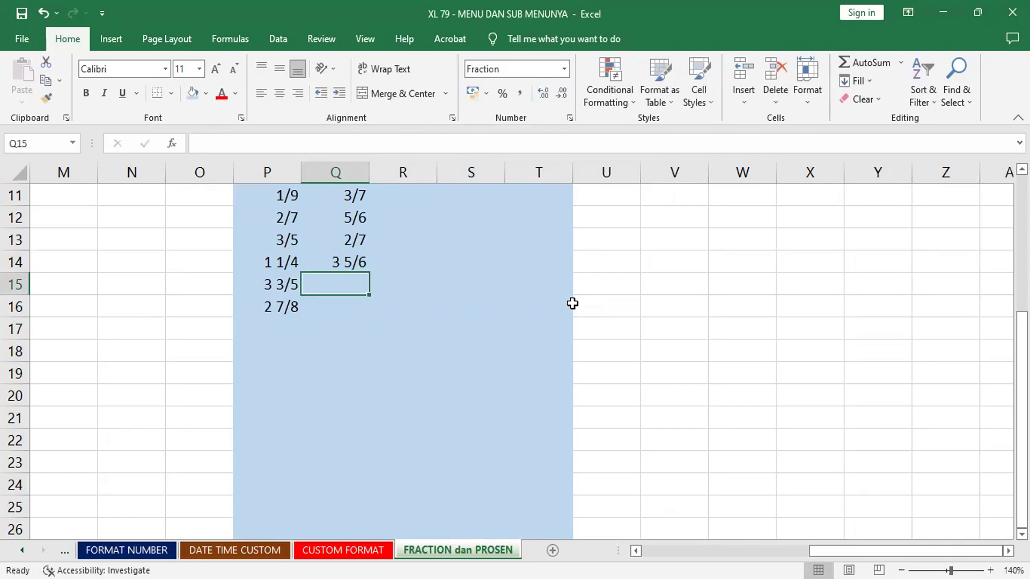
text(5)
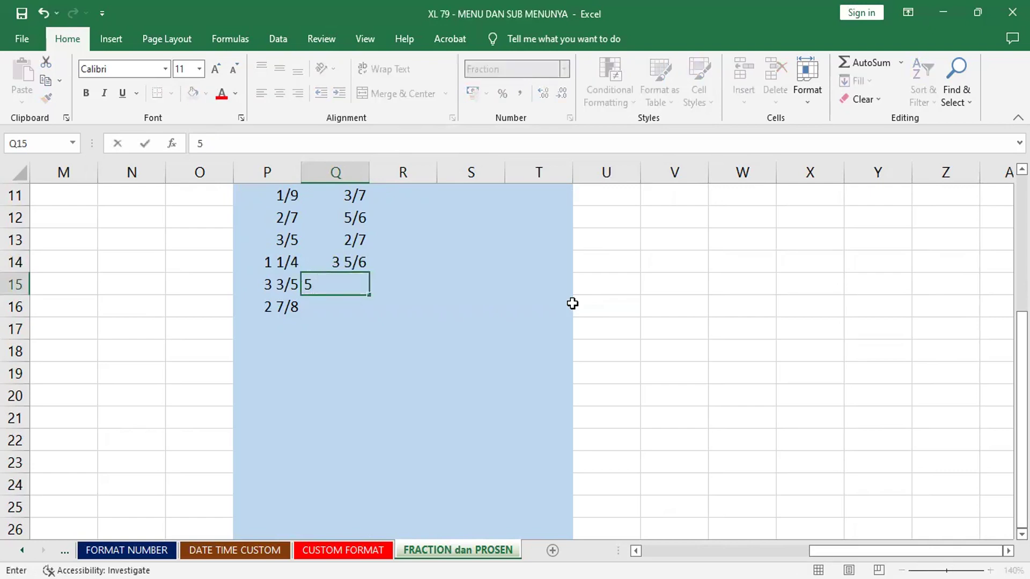
text( 2/3)
key(Return)
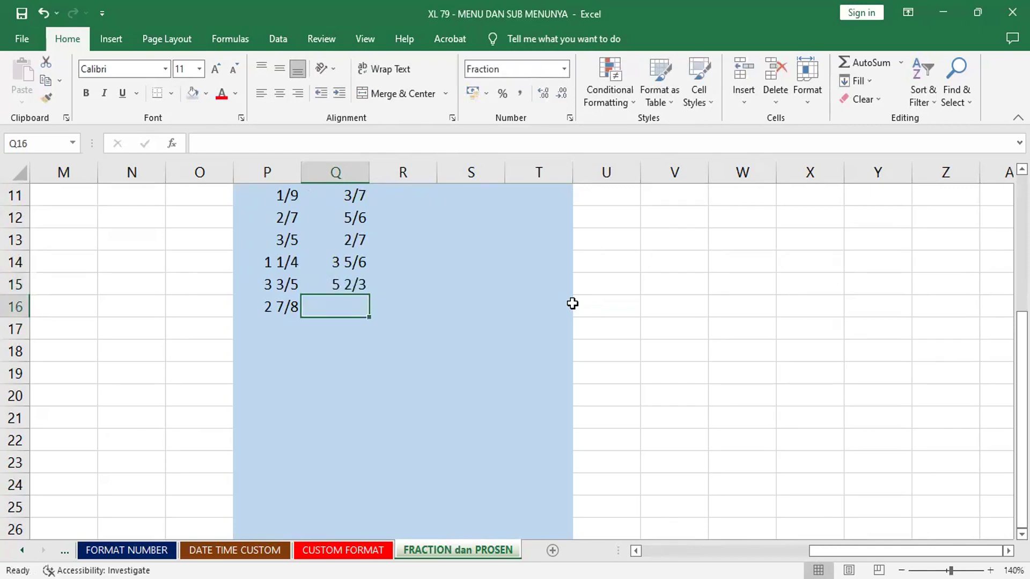
text(9 3/7)
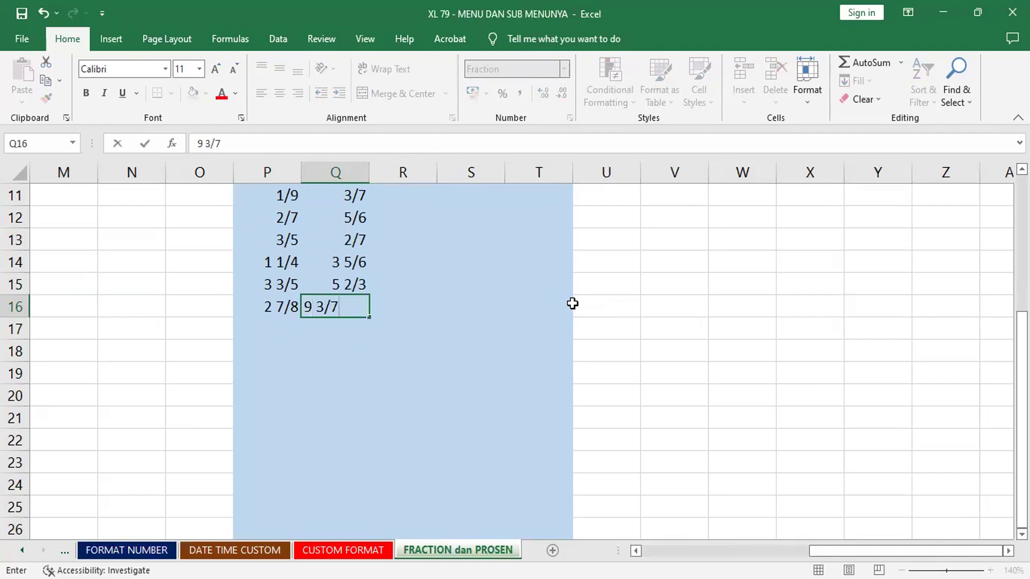
key(Return)
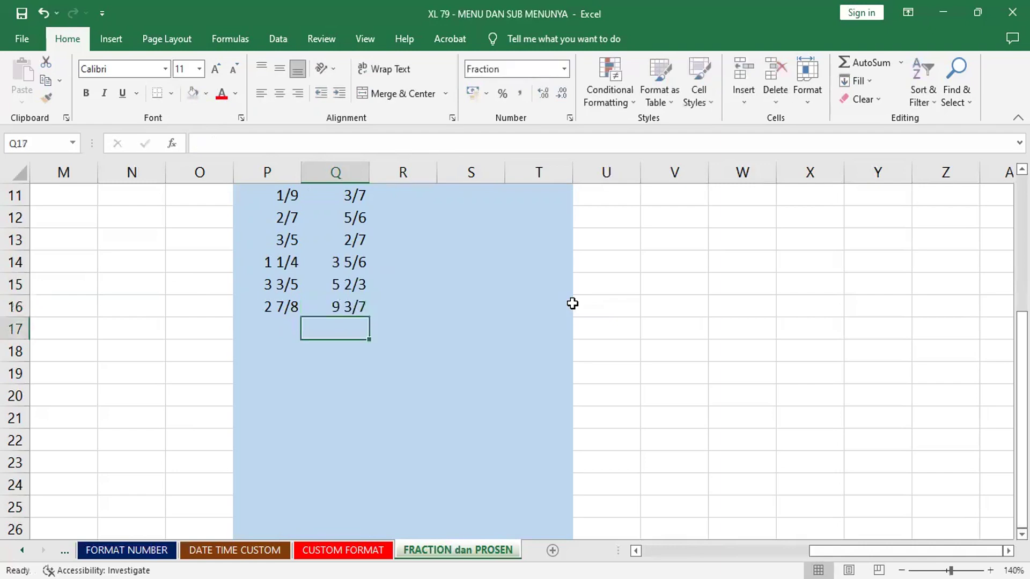
Put a text equals sign in R11, fill it down to R16, and autofit column R's width.
click(399, 201)
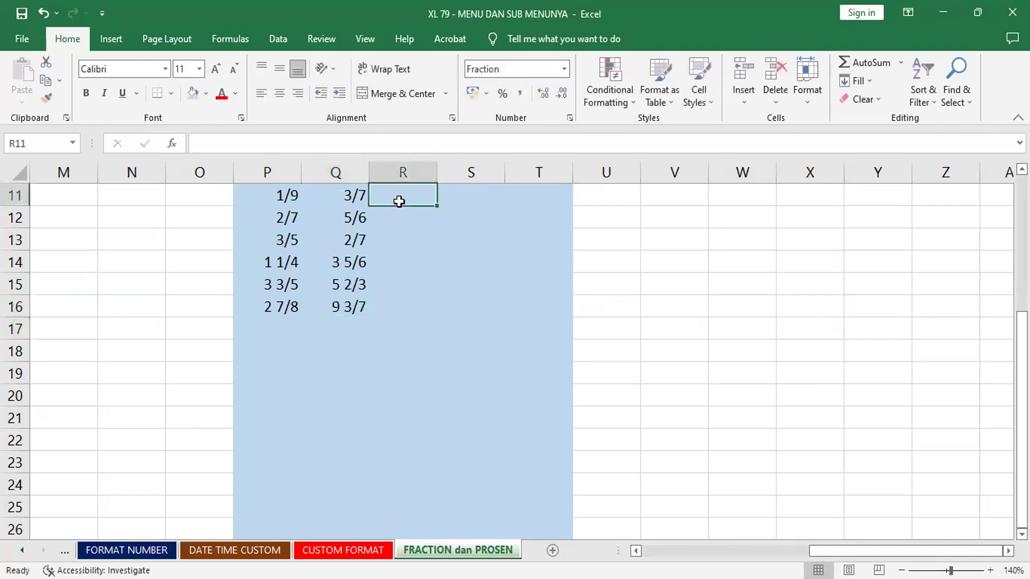
text('=)
key(Return)
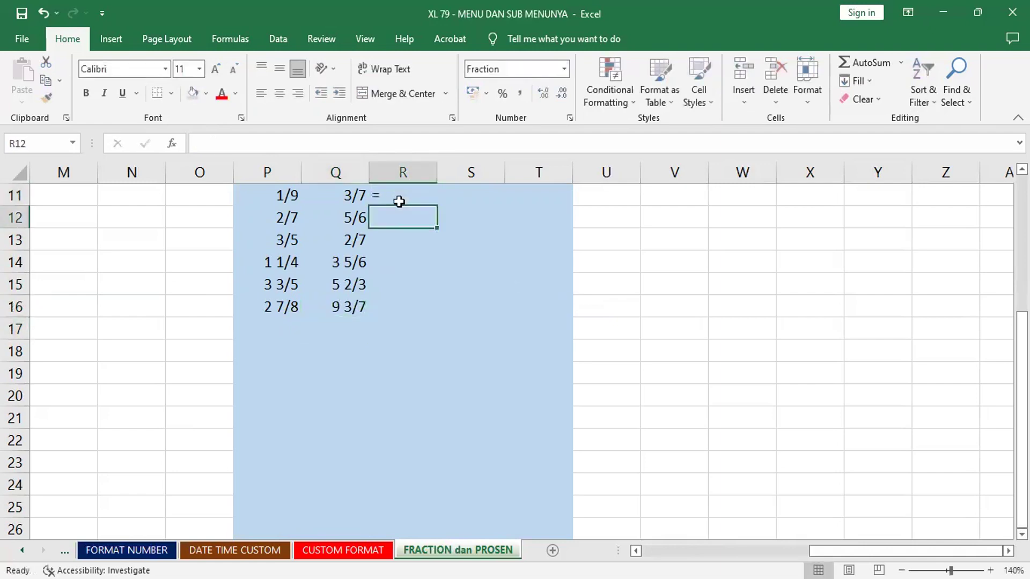
click(399, 201)
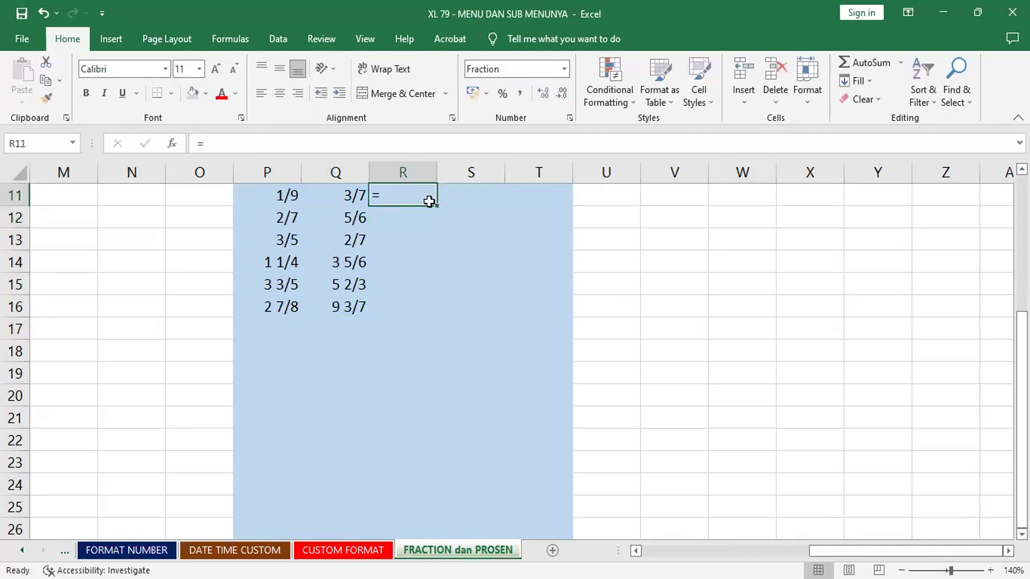
drag(436, 209, 431, 313)
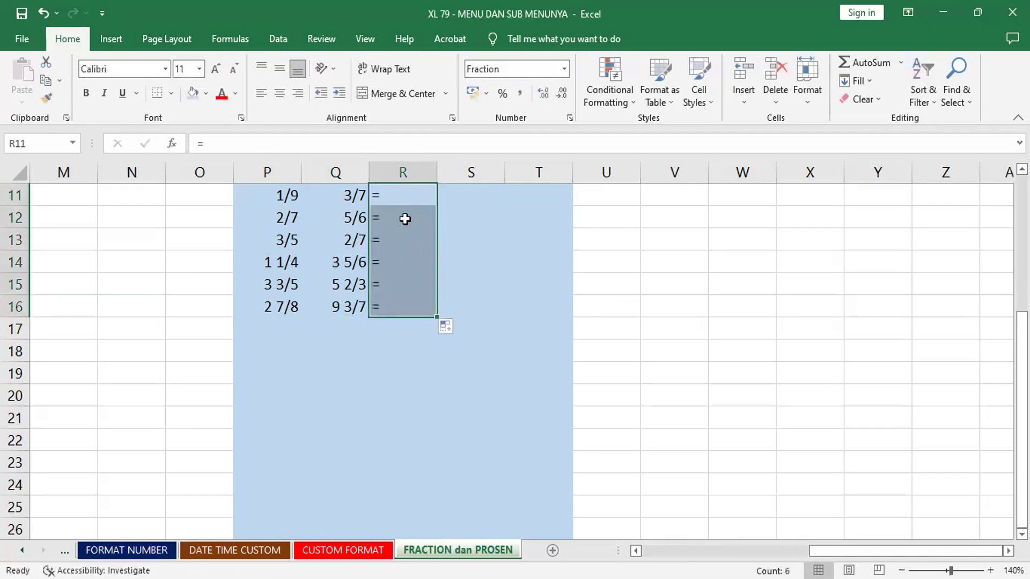
double_click(432, 173)
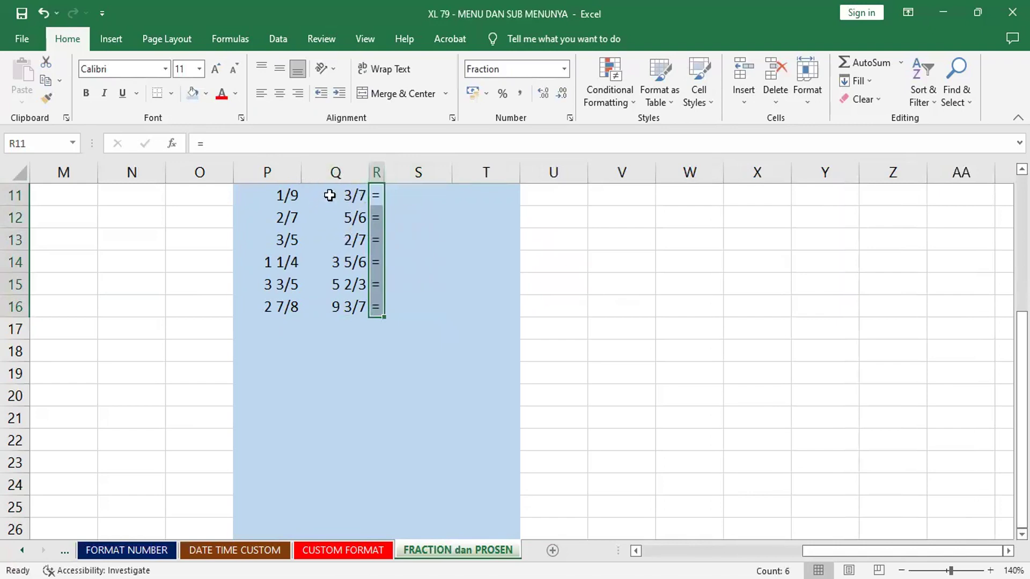
Insert an empty column before column Q, between the two sets of fractions.
click(338, 172)
right_click(338, 172)
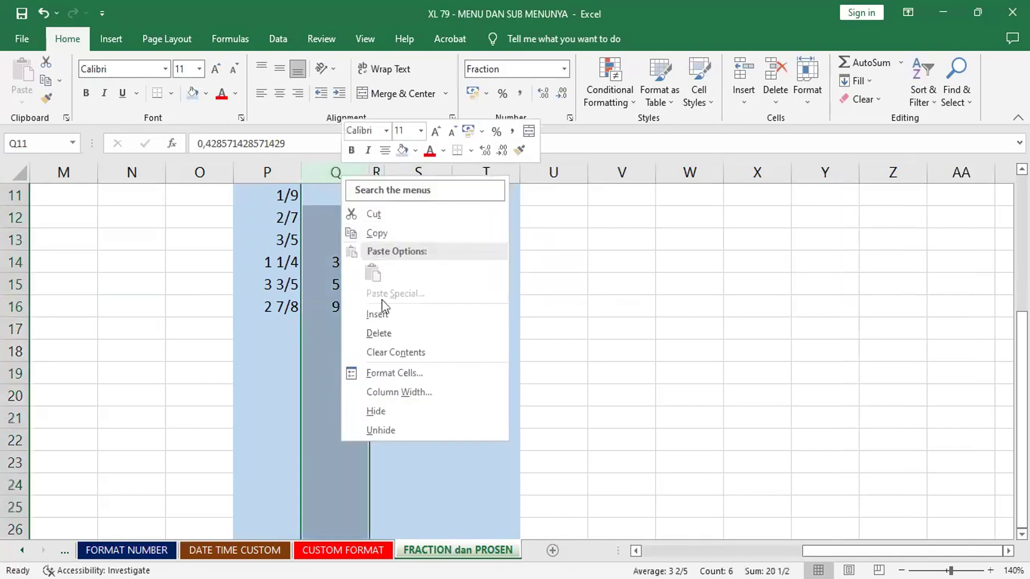
click(397, 317)
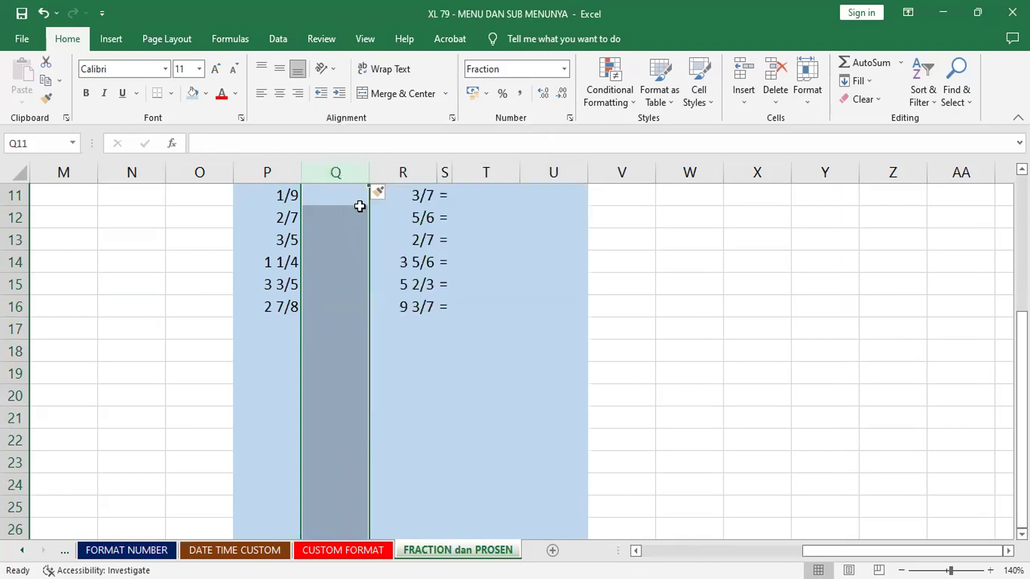
Enter a plus sign in each of the cells Q11 to Q16, between the two sets of fractions.
click(345, 195)
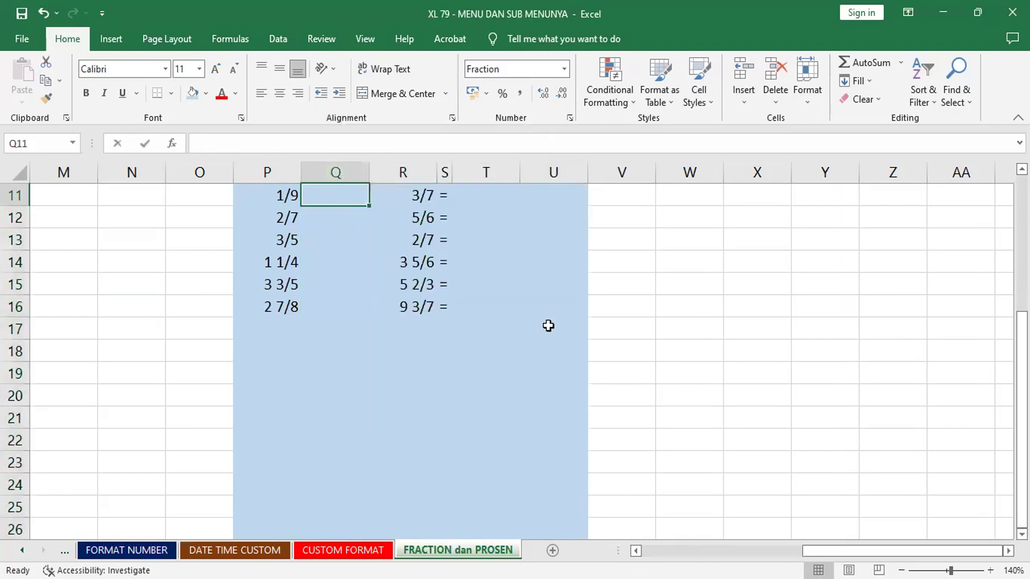
text(+)
key(Return)
text(+)
key(Return)
text(+)
key(Return)
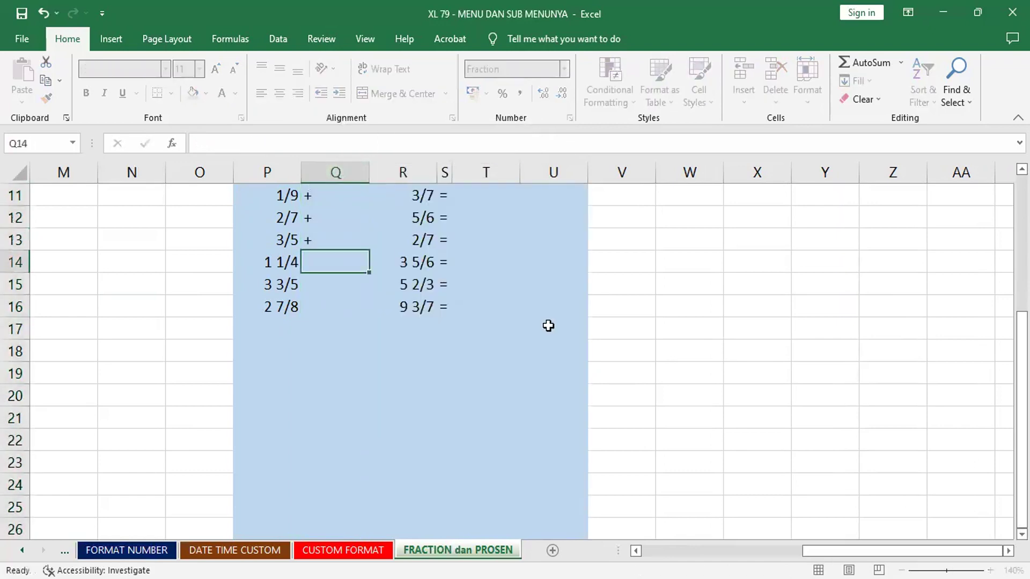
text(+)
key(Return)
text(+)
key(Return)
text(+)
key(Return)
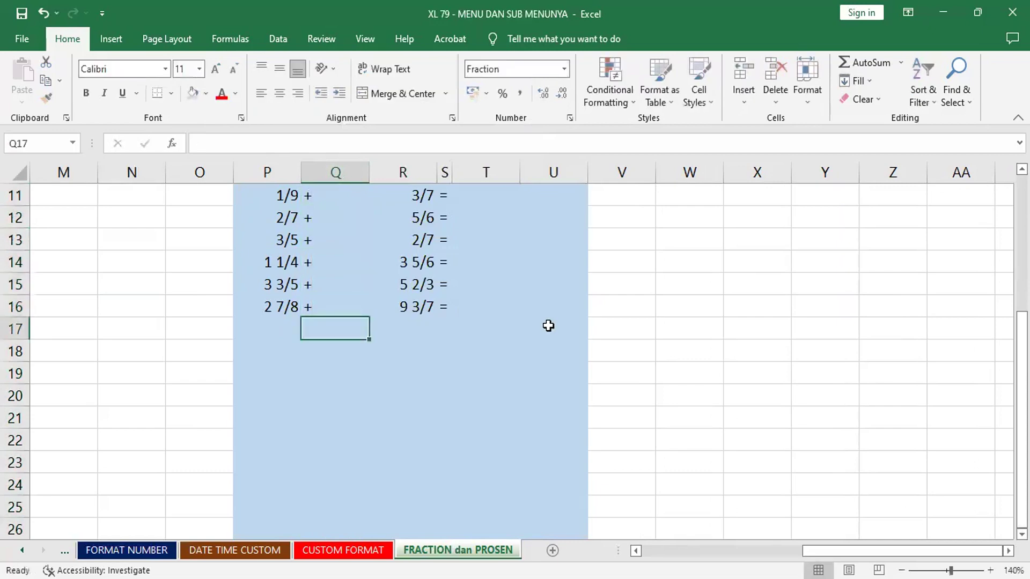
Autofit the widths of columns Q, R and P to their contents.
double_click(368, 179)
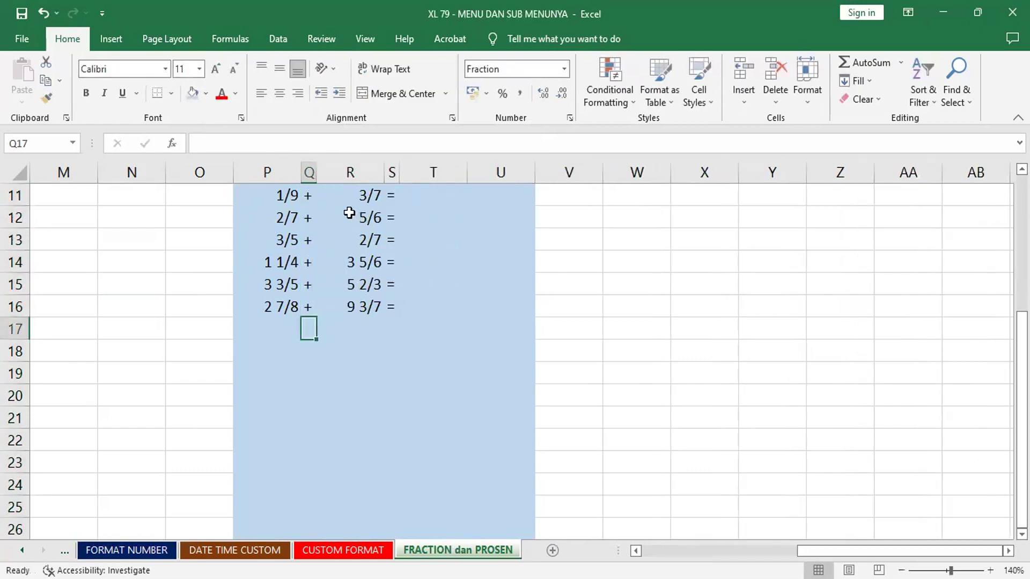
double_click(382, 172)
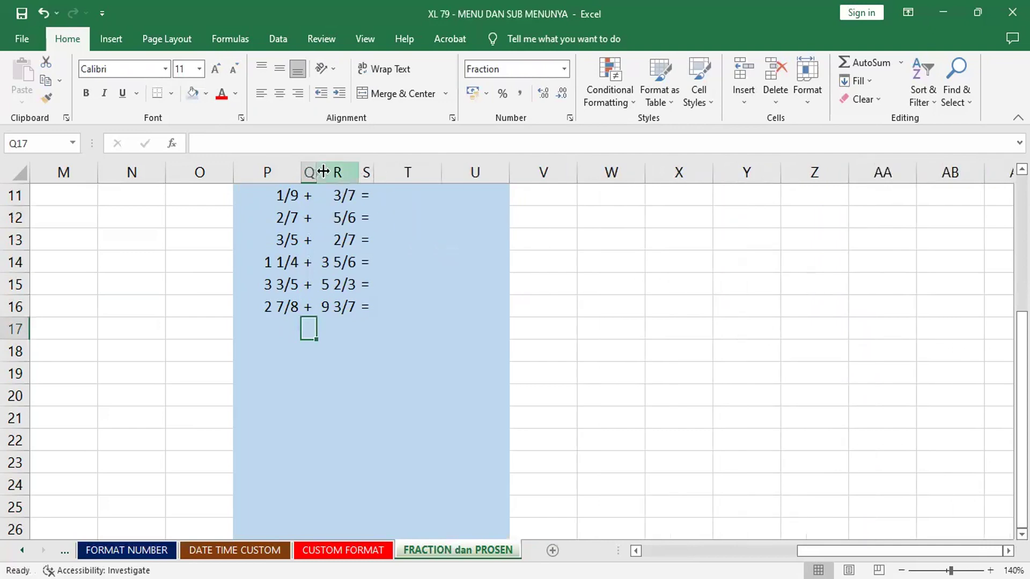
double_click(302, 167)
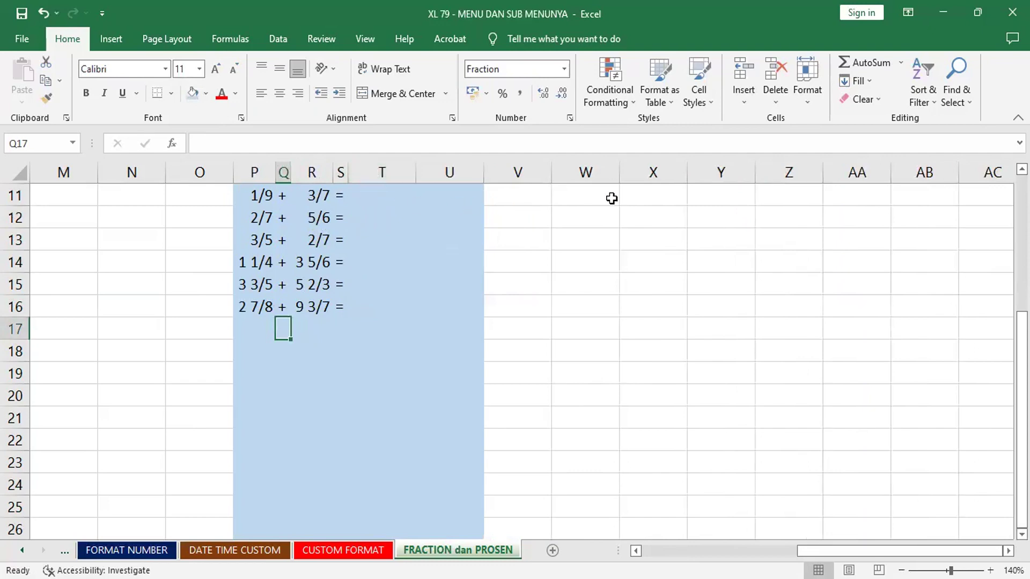
Try entering +, + and = in the General-format cells W11 to W13, and clear column W's contents.
click(586, 196)
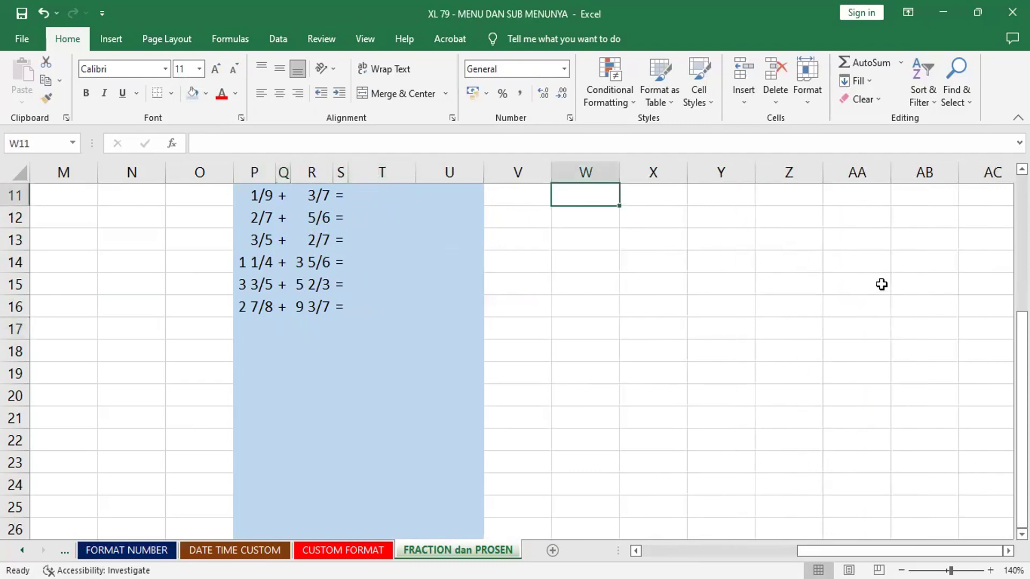
text(+)
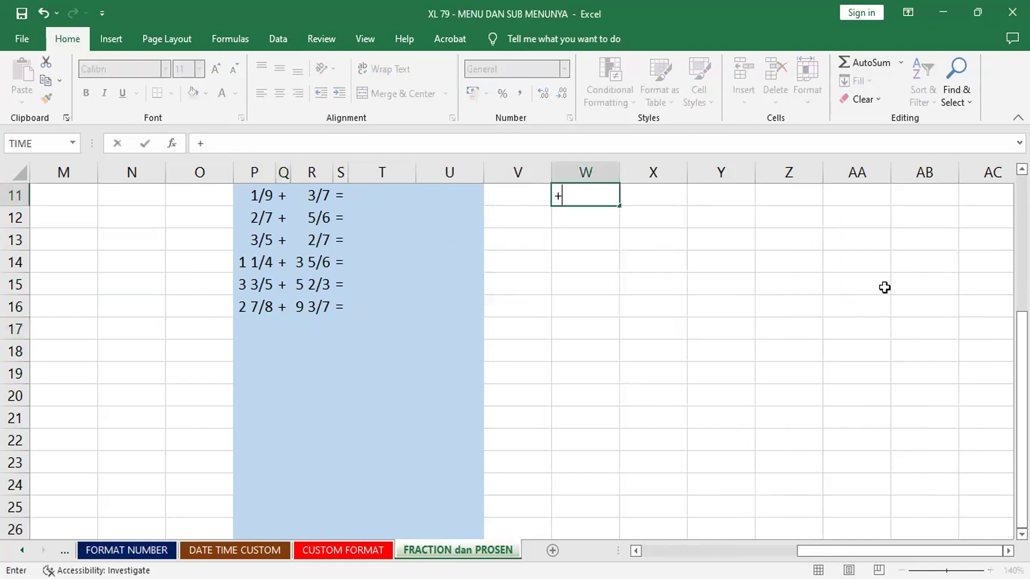
key(Return)
text(+)
key(Return)
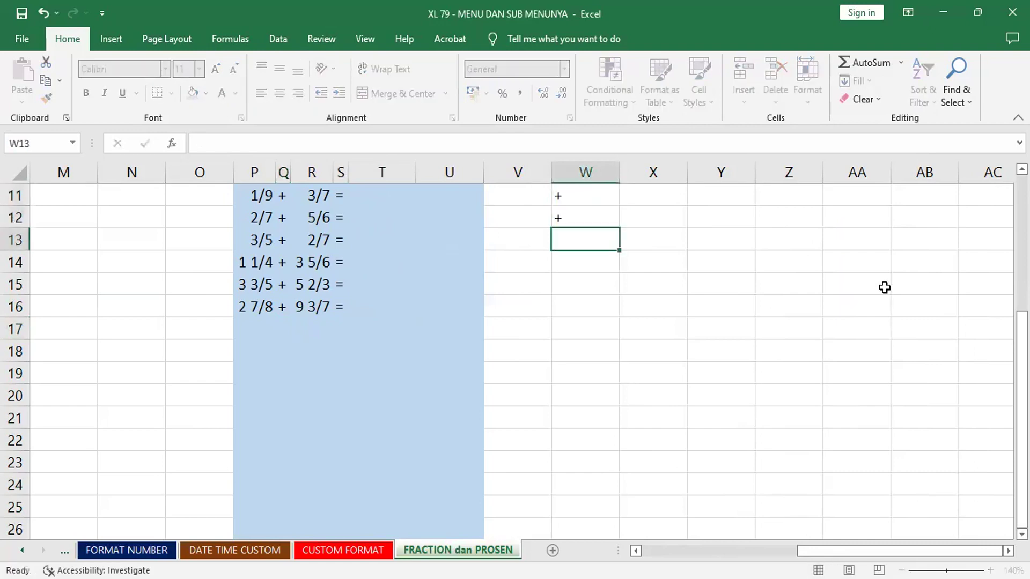
text(=)
key(Return)
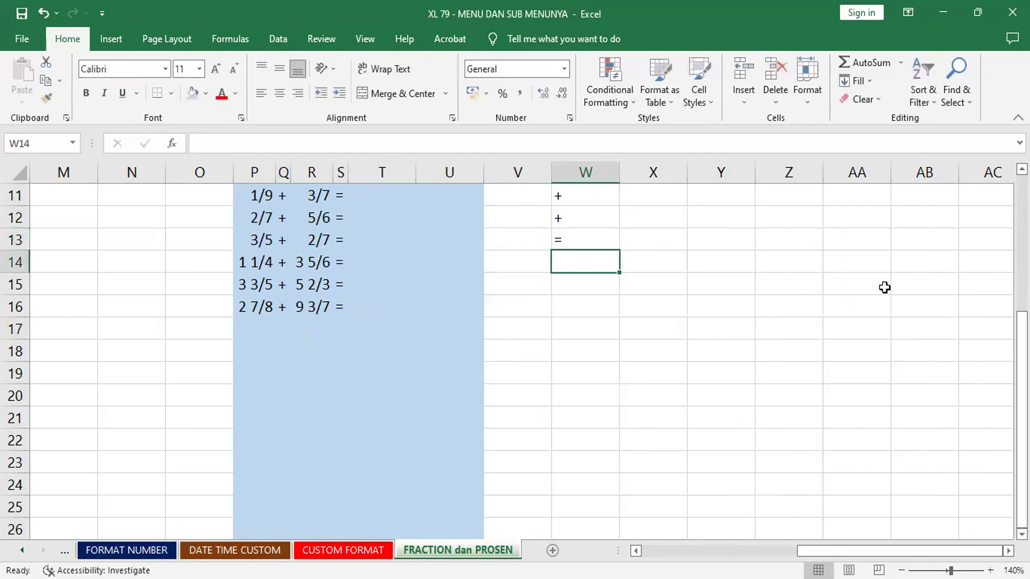
click(605, 174)
key(Delete)
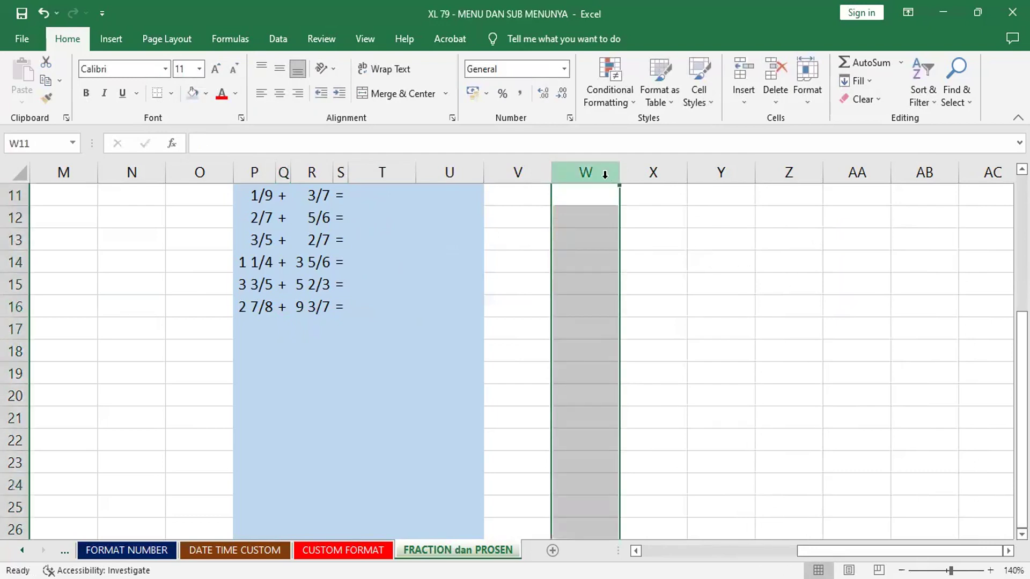
Add the two fractions in T11 with the formula =P11+R11 and fill it down to T16.
click(361, 200)
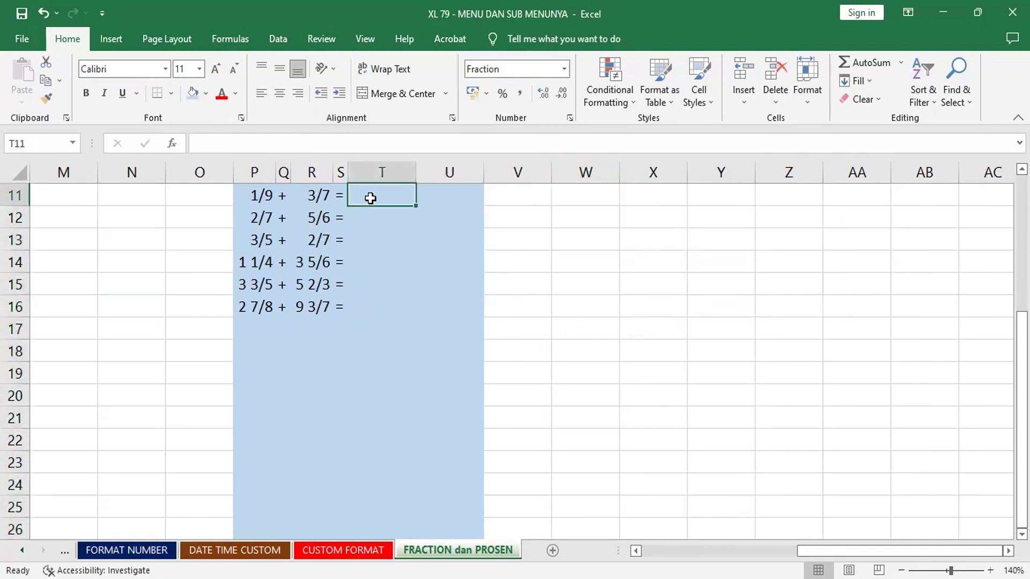
text(=)
click(257, 196)
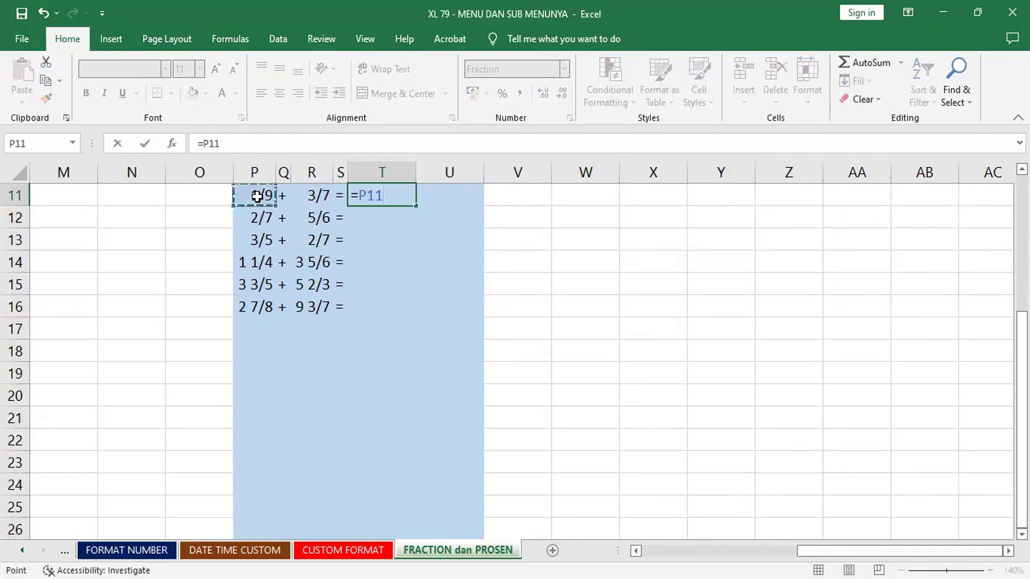
text(+)
click(310, 194)
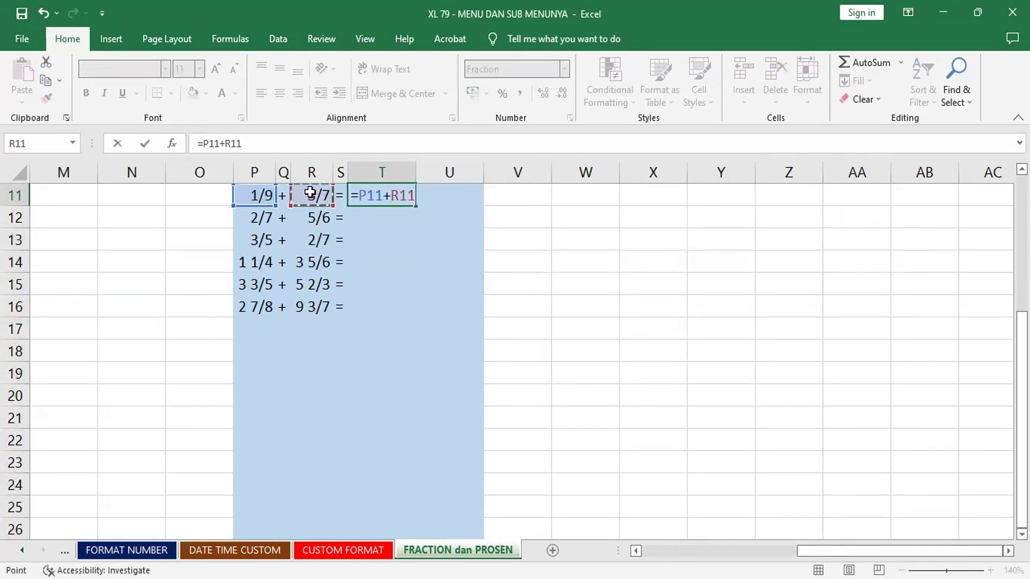
key(Return)
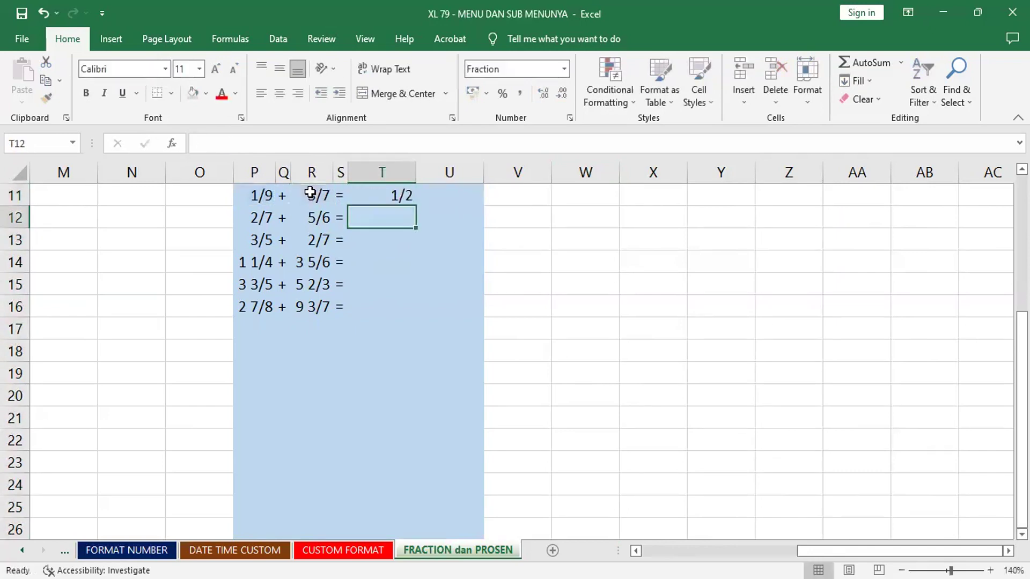
click(405, 199)
double_click(416, 205)
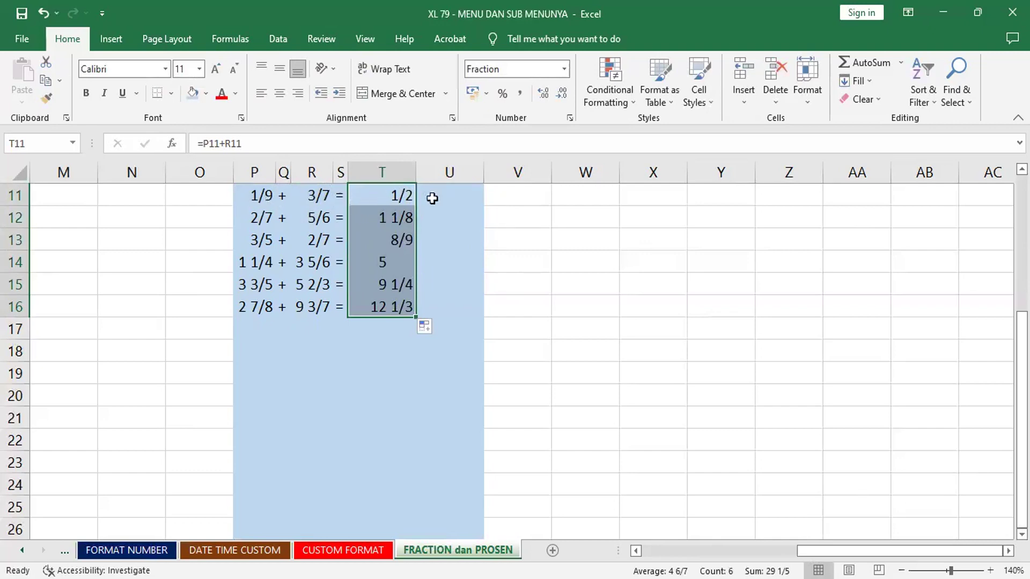
Copy the fractions in P11:P16 and paste them as values only into W11:W16.
click(261, 194)
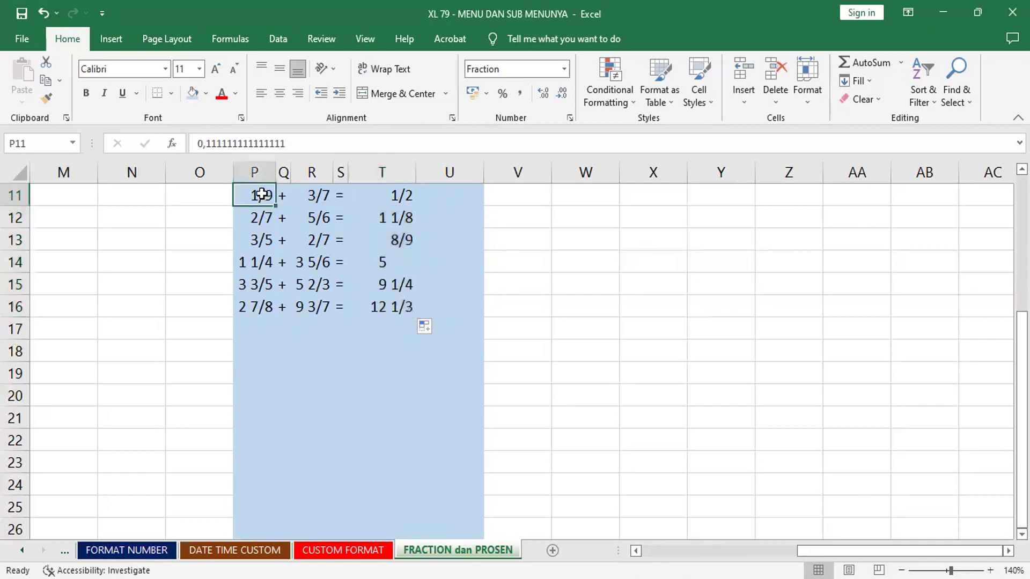
shift+click(261, 307)
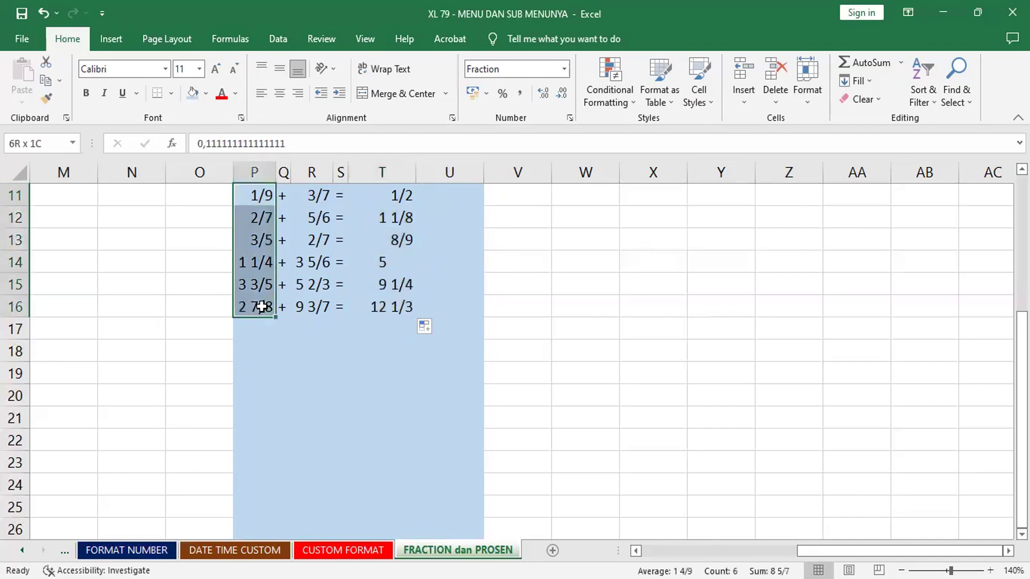
click(46, 80)
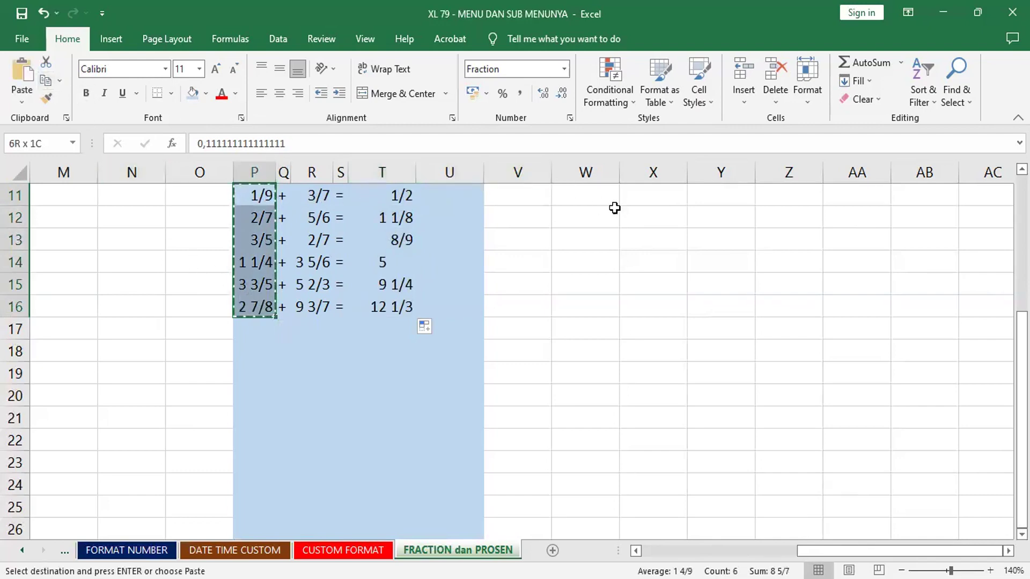
click(587, 199)
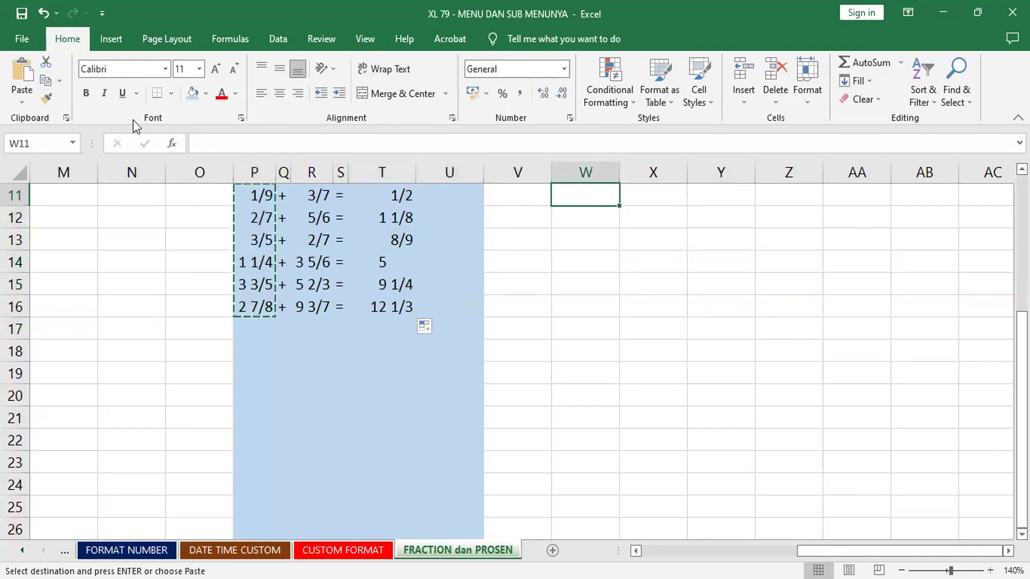
click(28, 66)
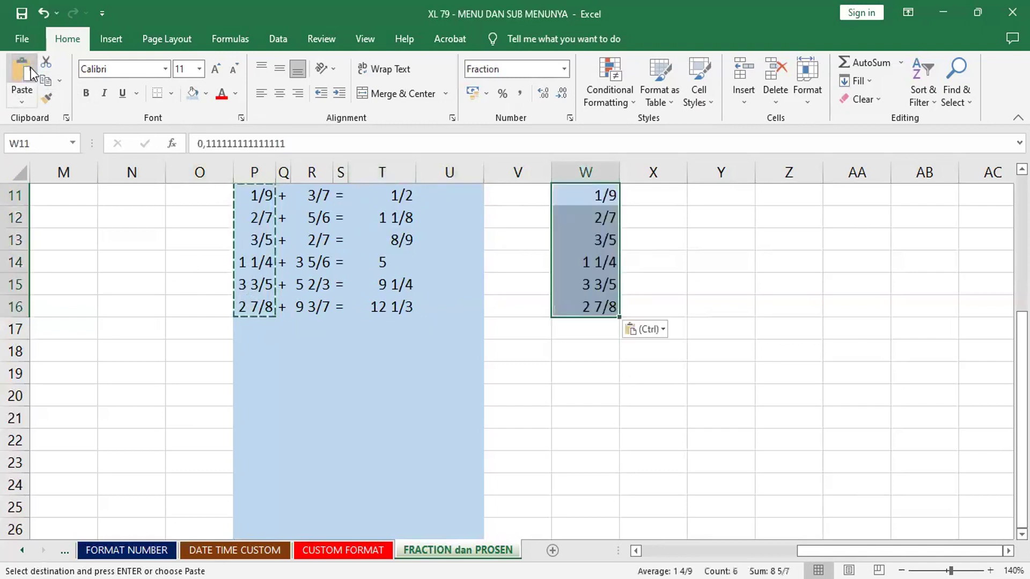
click(43, 12)
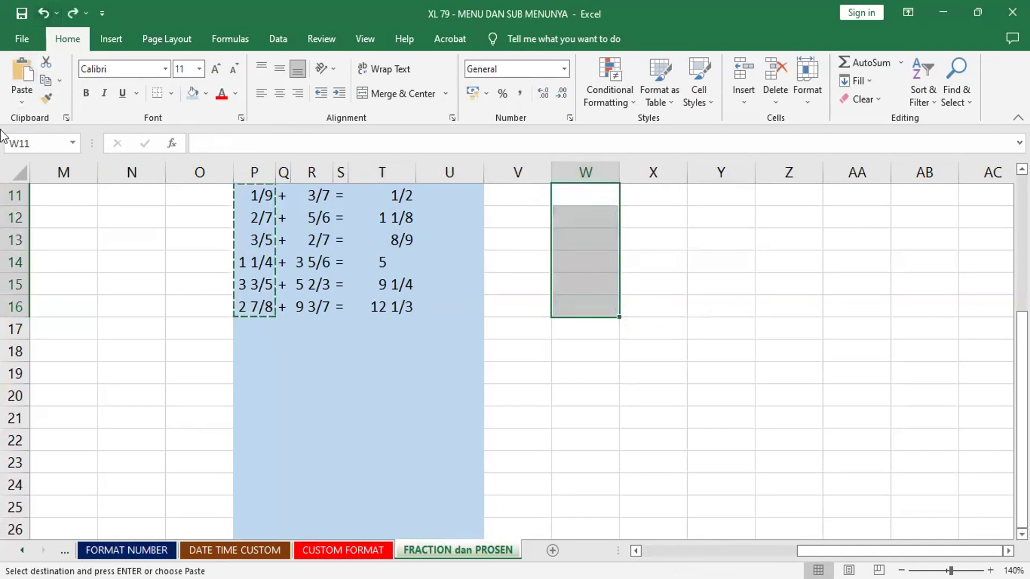
click(22, 101)
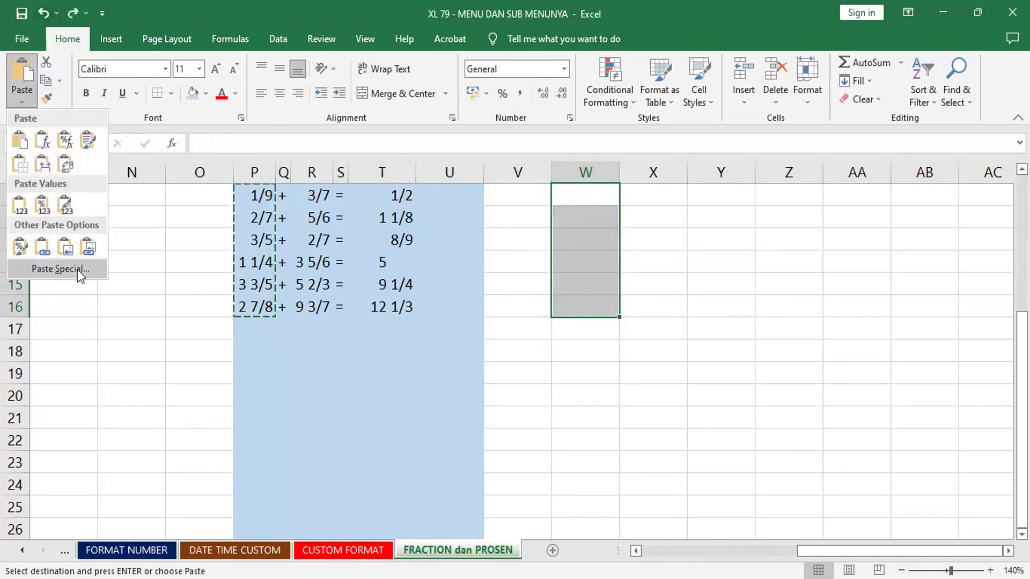
click(80, 270)
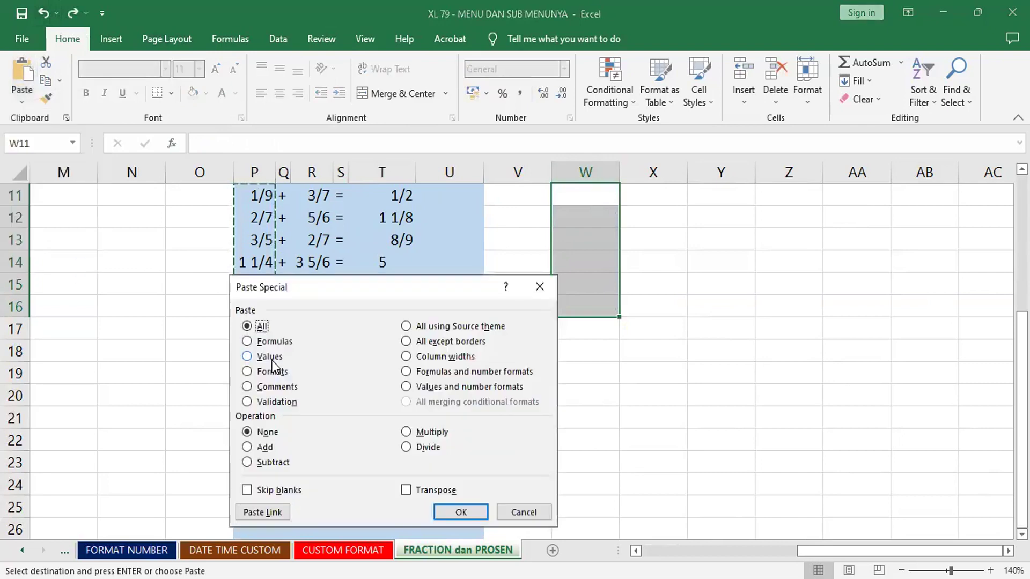
click(269, 356)
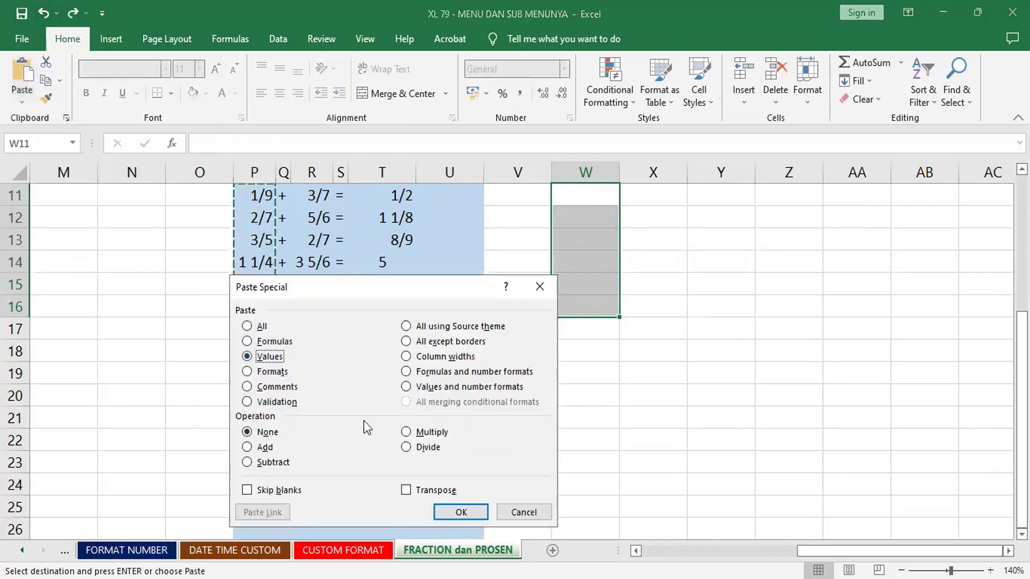
click(462, 513)
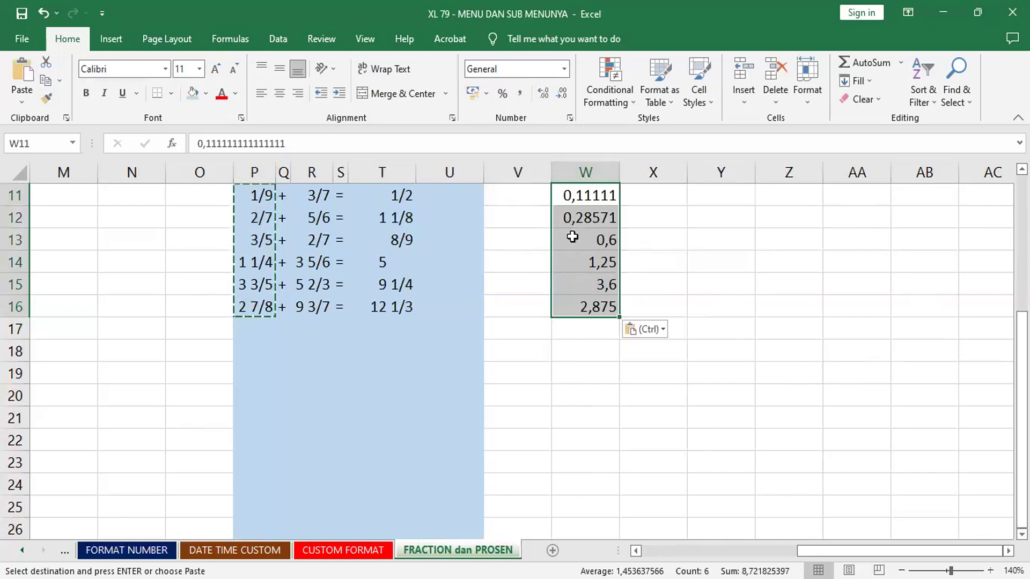
click(317, 195)
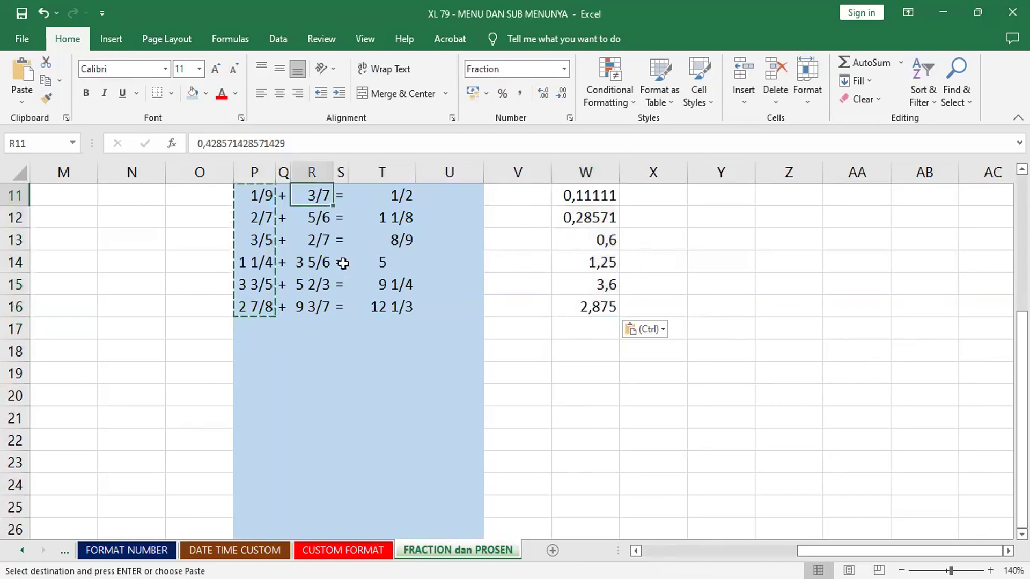
shift+click(322, 307)
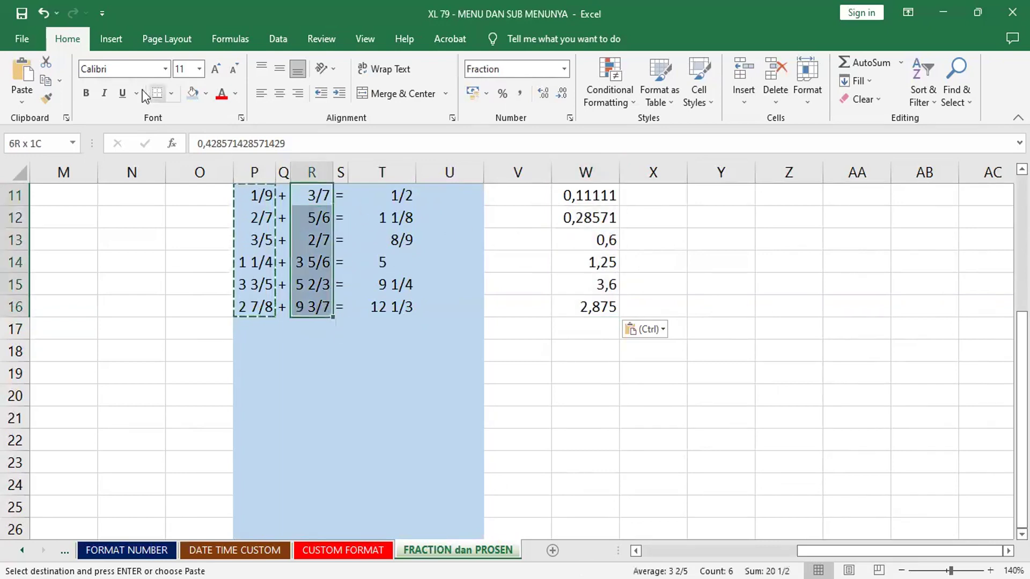
click(655, 194)
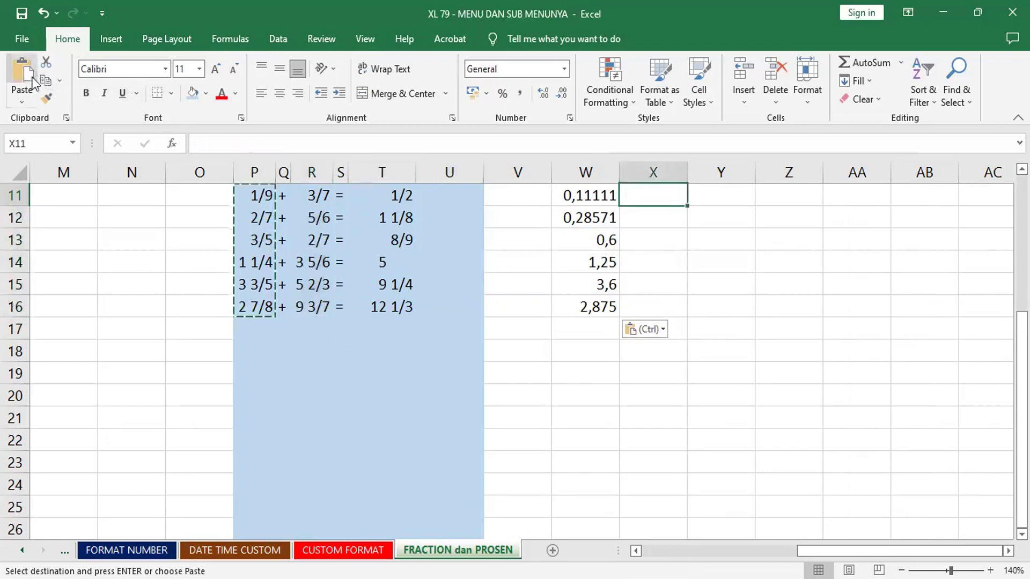
click(21, 100)
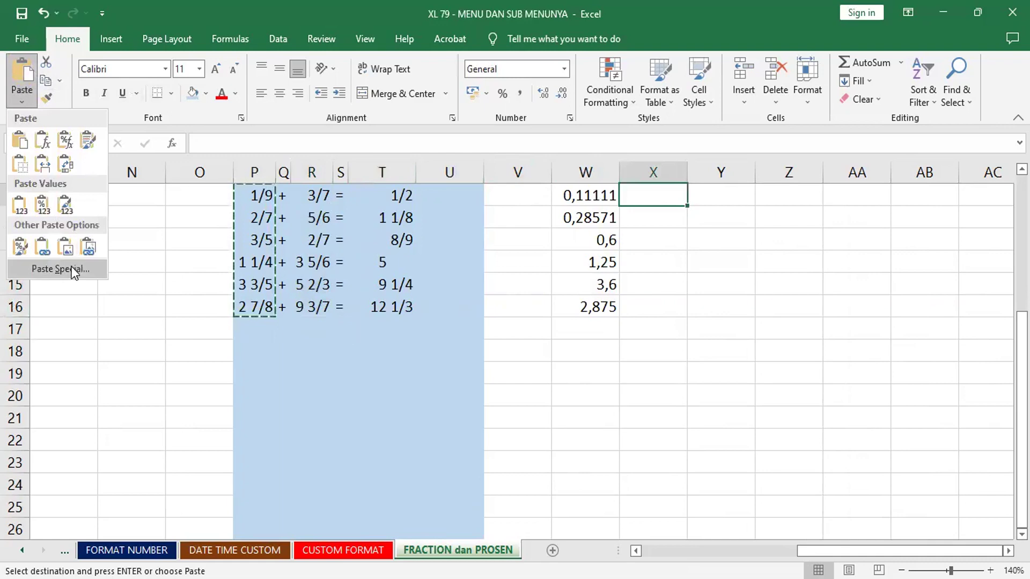
key(s)
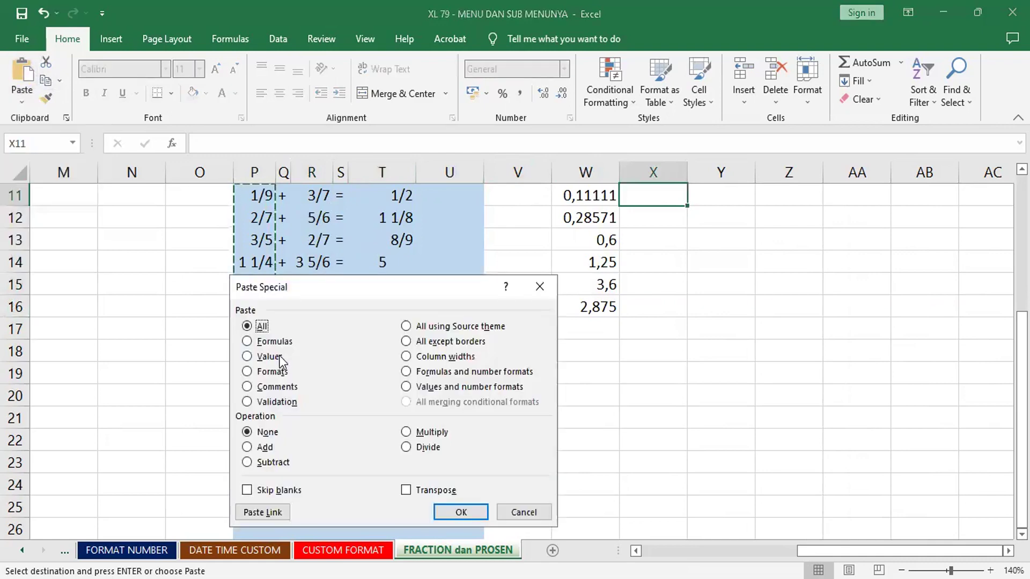
click(263, 357)
click(461, 513)
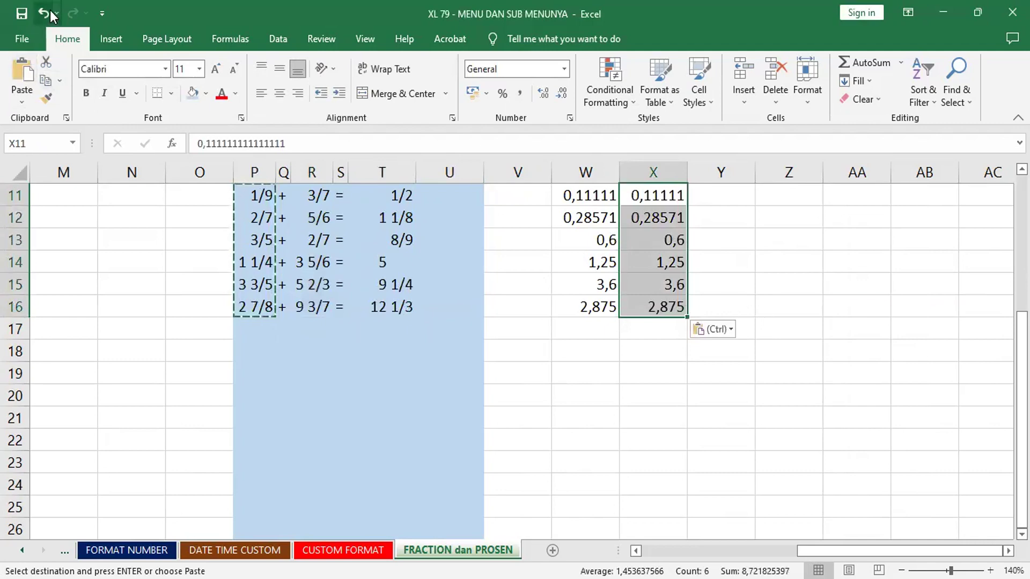
key(ctrl+z)
Copy the fractions in R11:R16 and paste them as values only into X11:X16.
click(316, 195)
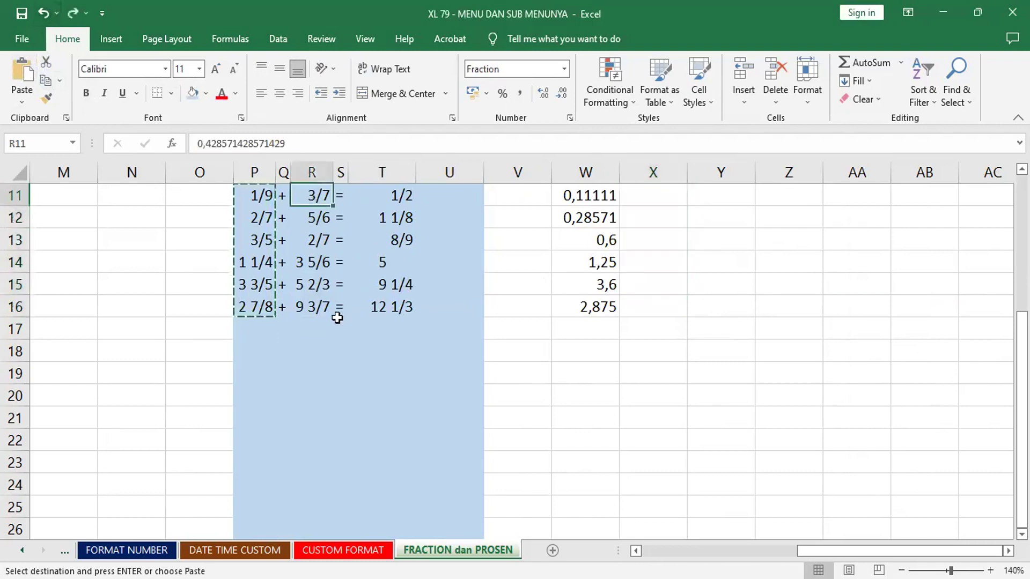
shift+click(316, 308)
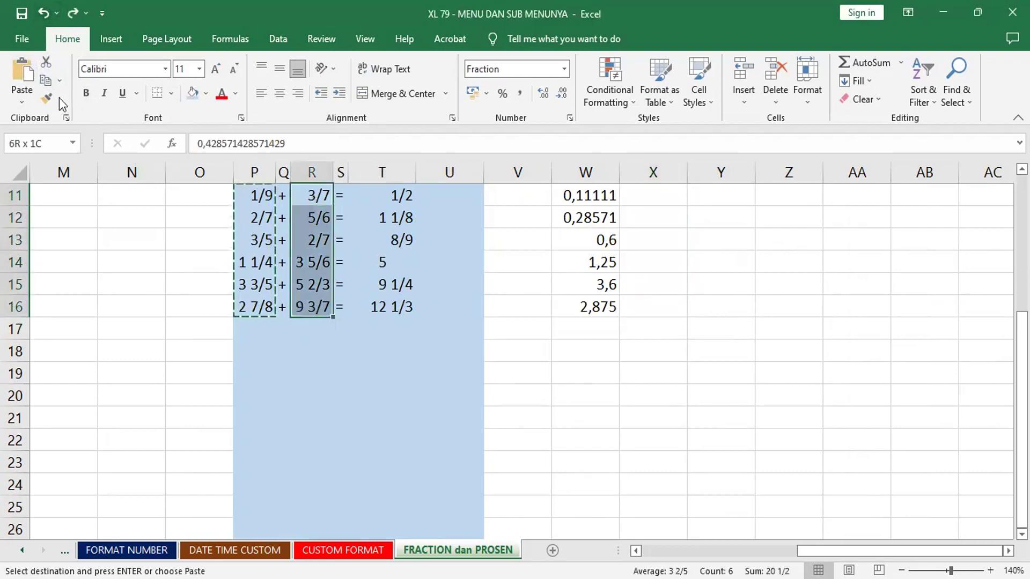
click(46, 81)
click(659, 198)
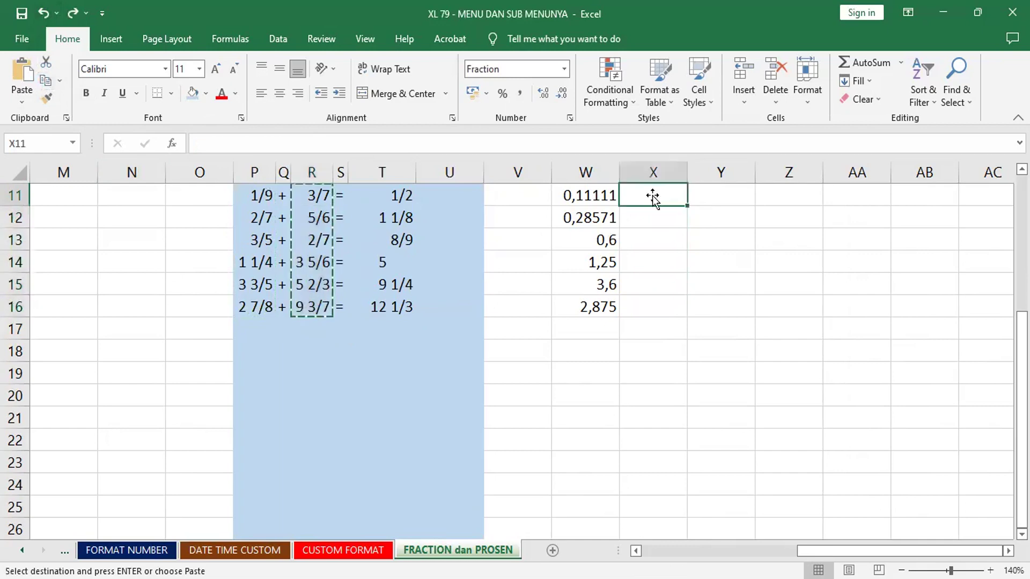
click(23, 102)
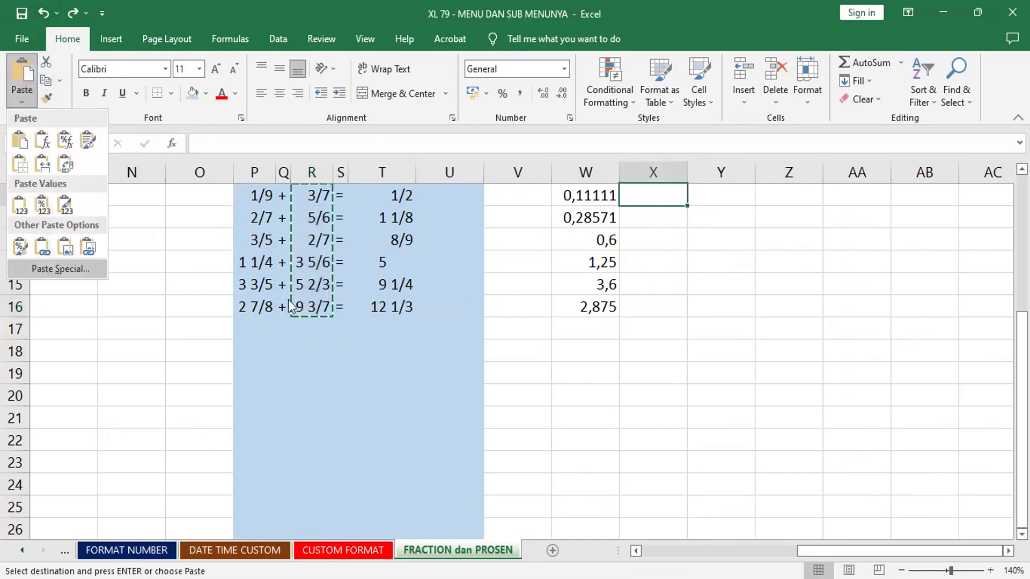
click(43, 269)
click(253, 356)
click(432, 511)
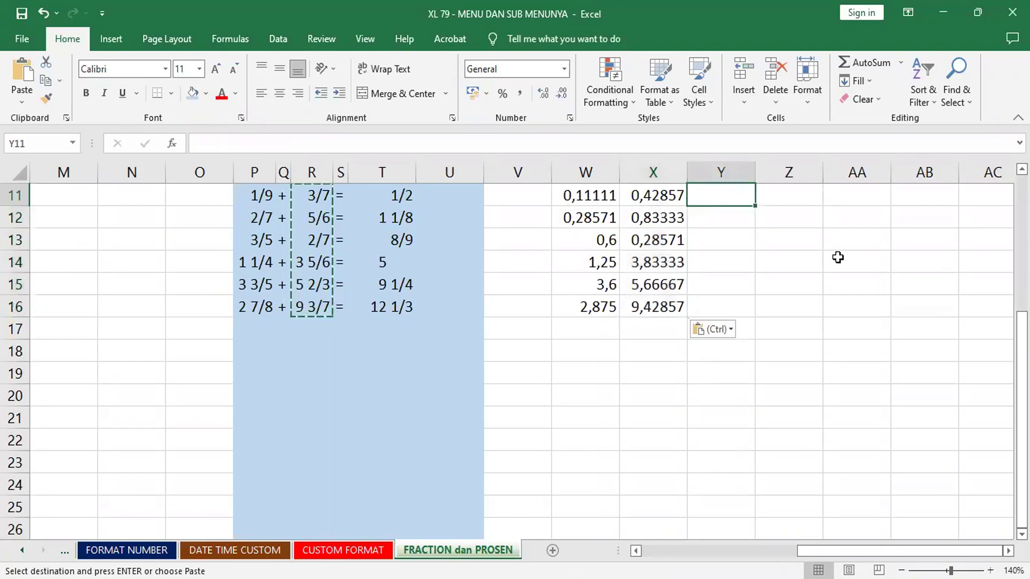
Add the two decimal values in Y11 with the formula =W11+X11 and fill it down to Y16.
text(=)
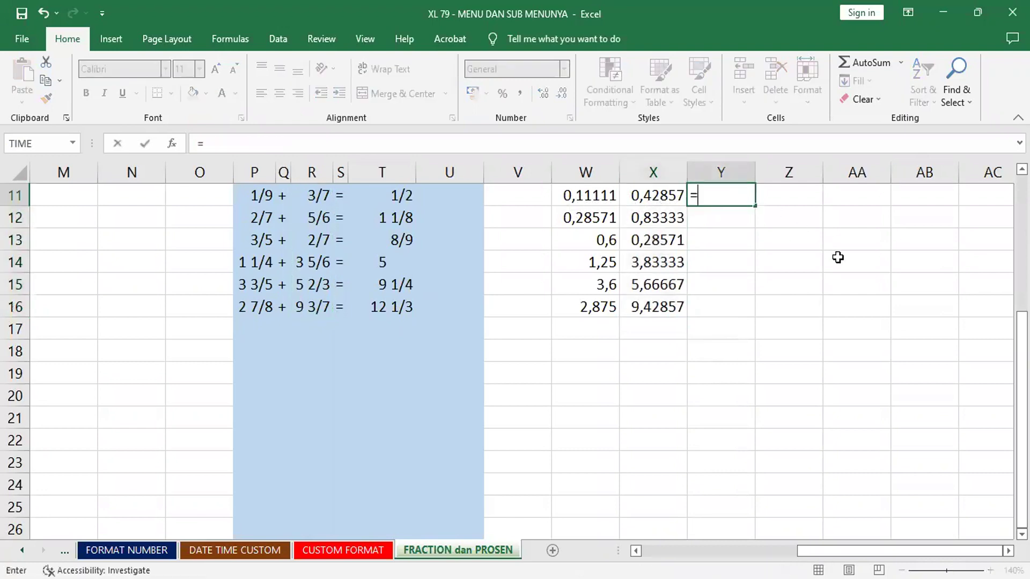
click(593, 195)
text(+)
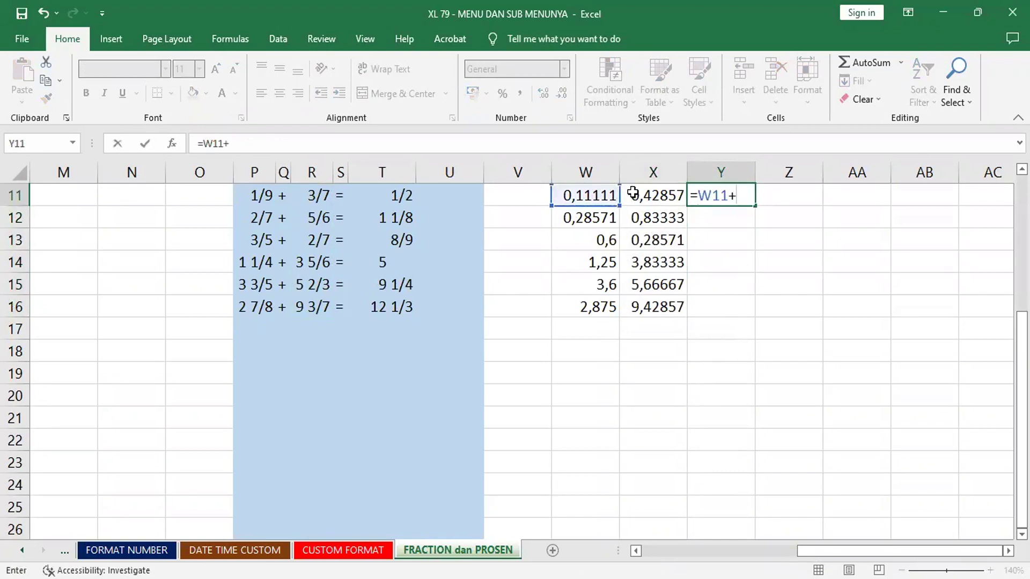
click(636, 197)
key(Return)
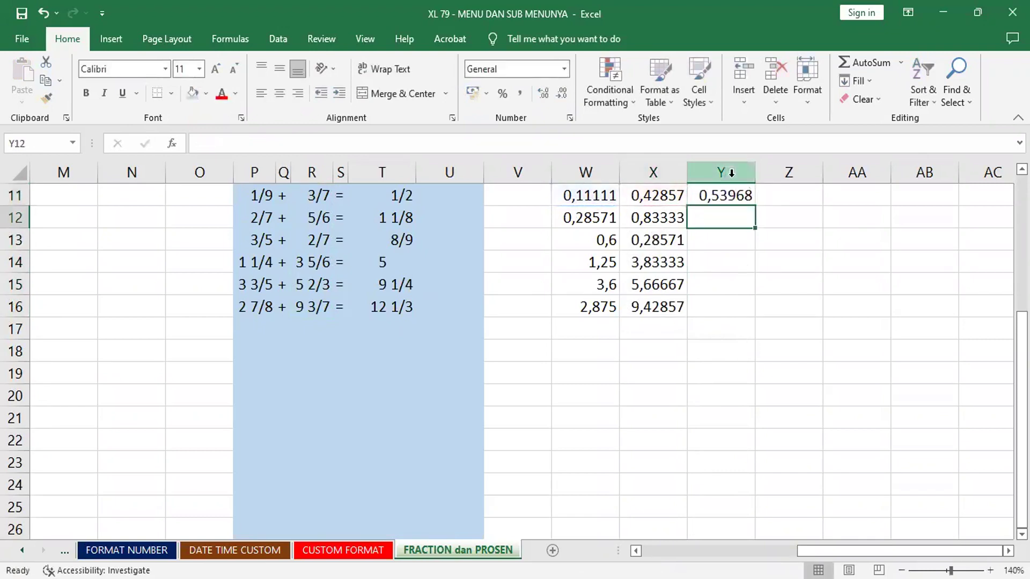
click(740, 195)
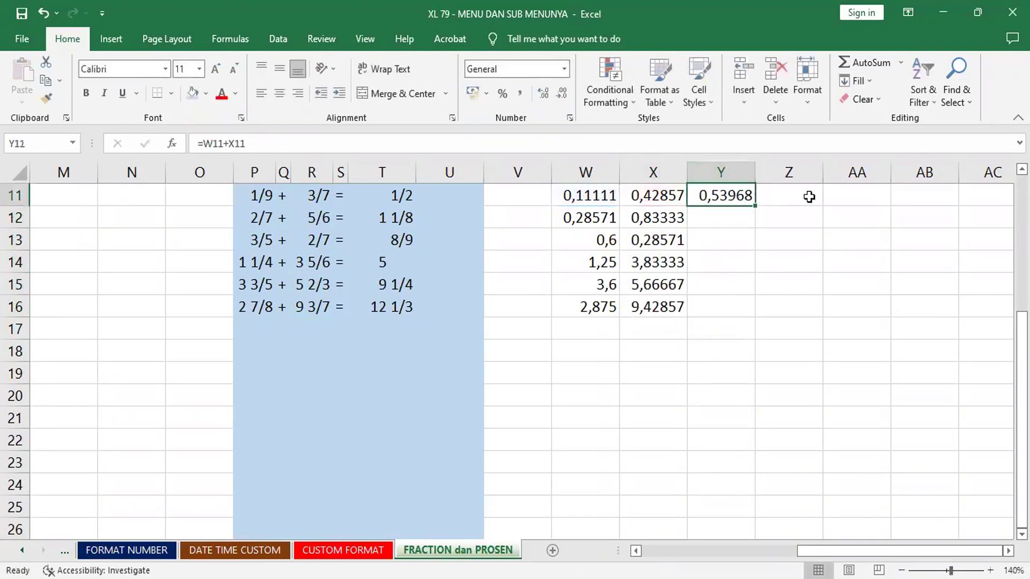
double_click(756, 207)
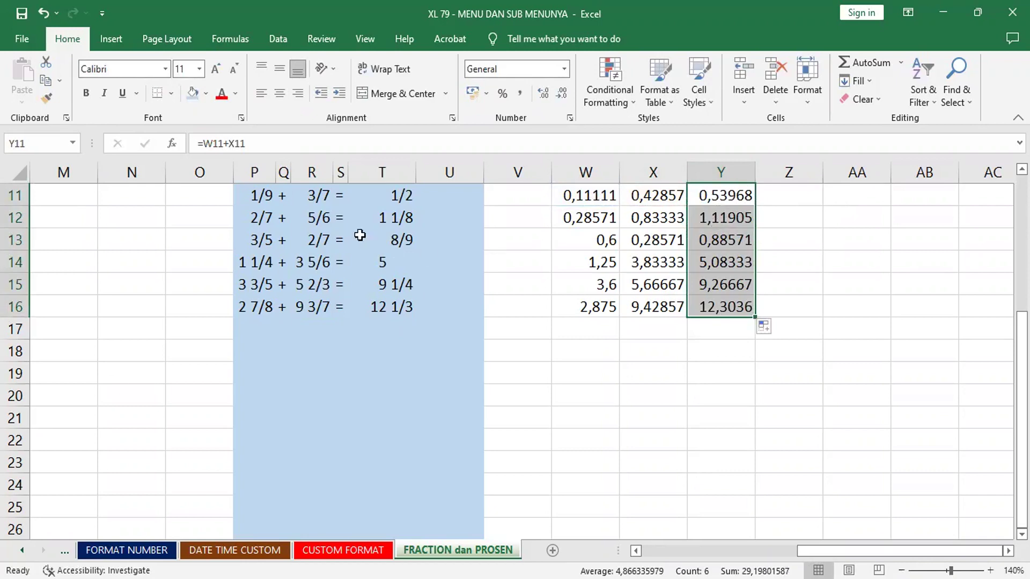
Compare the fraction sums in column T with the decimal sums in column Y, and view the number formats available for T11.
click(401, 219)
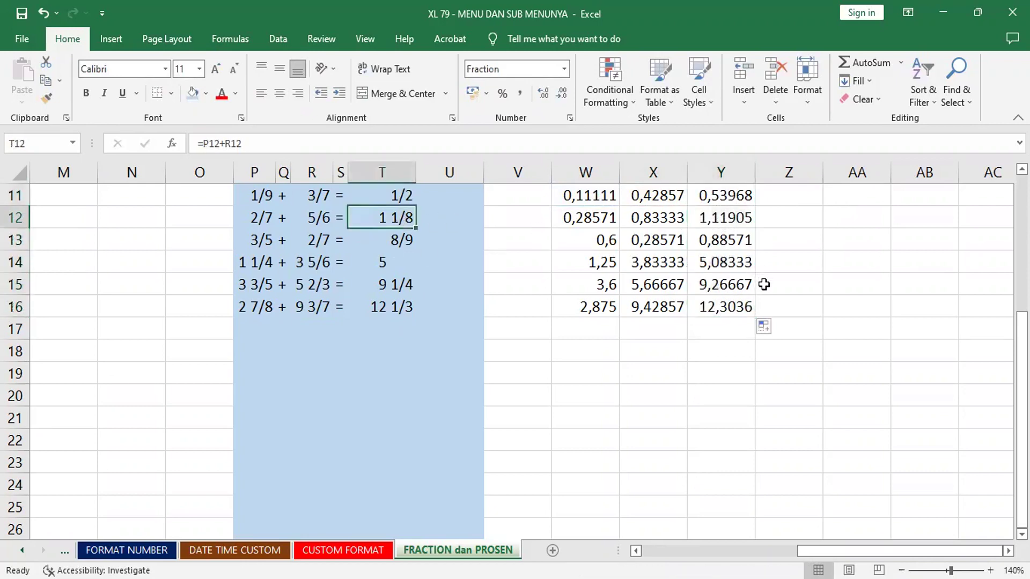
click(718, 242)
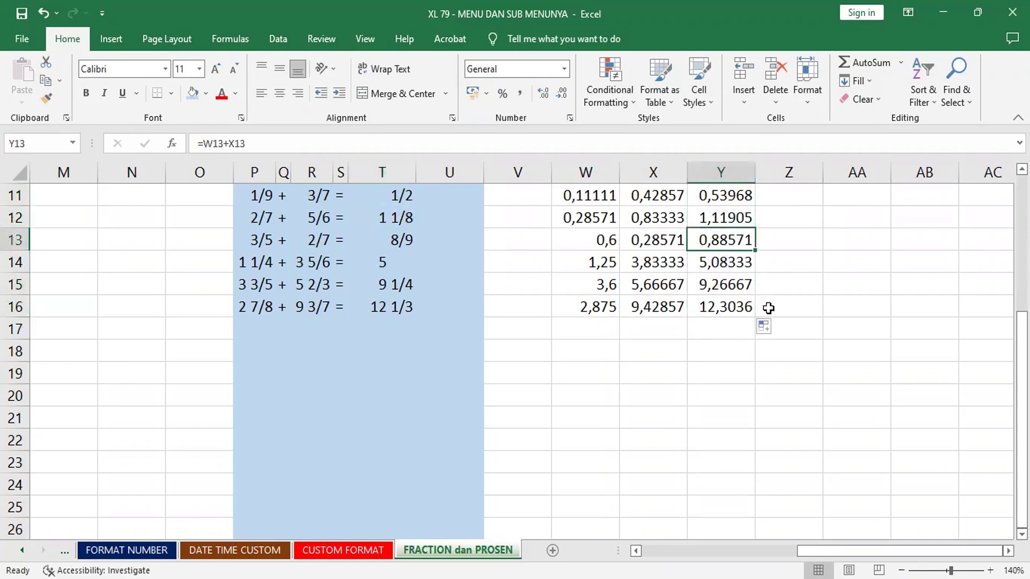
click(732, 264)
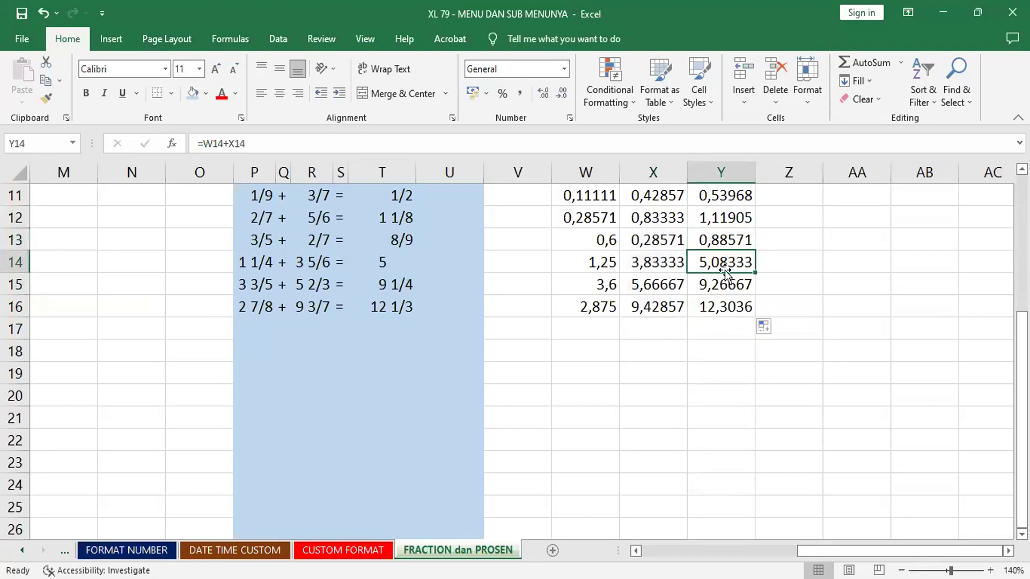
click(703, 193)
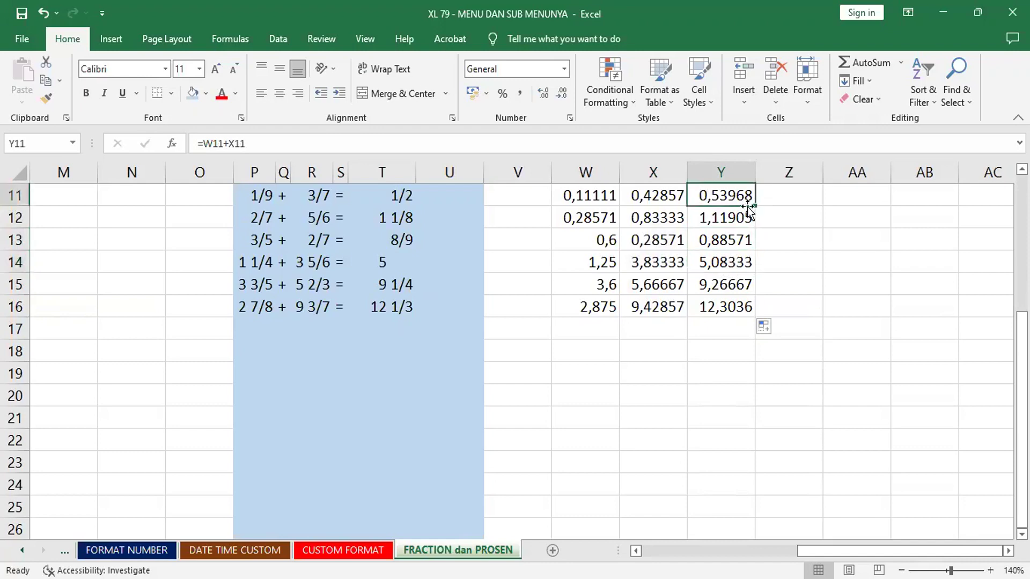
click(407, 197)
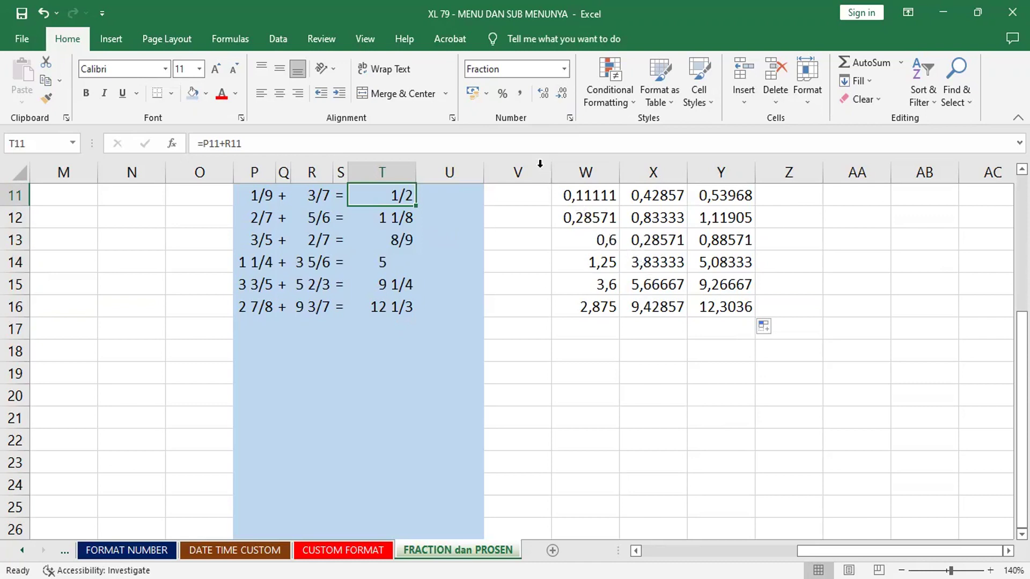
click(564, 68)
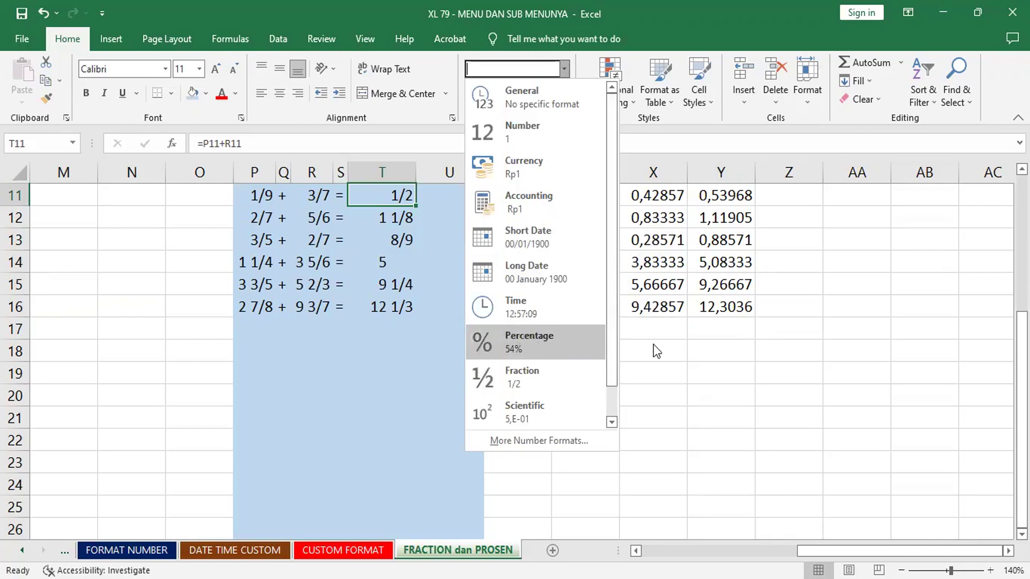
click(797, 364)
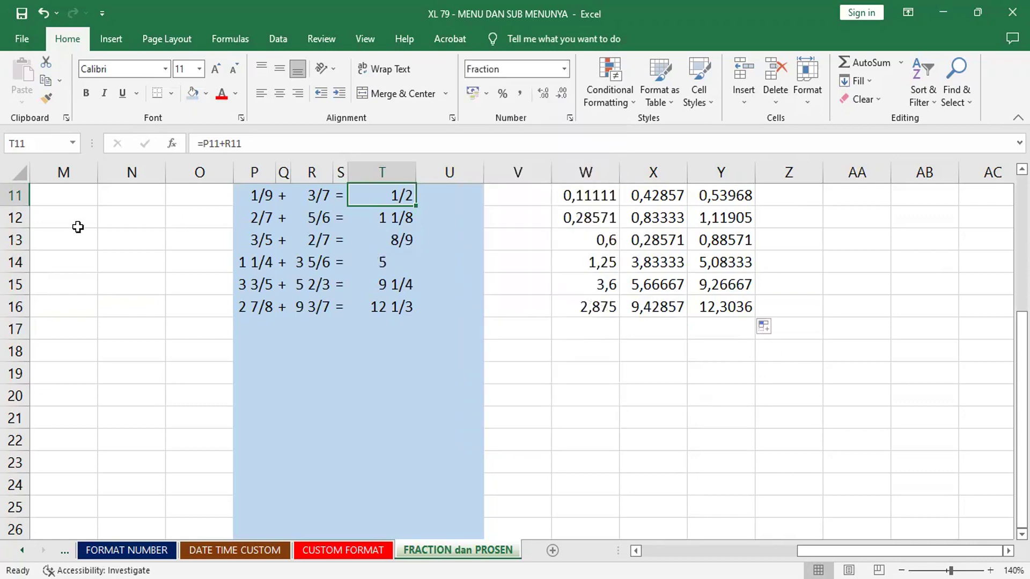
Fill the empty range M11:O26 with Green, Accent 6, Lighter 40%.
drag(55, 189, 202, 526)
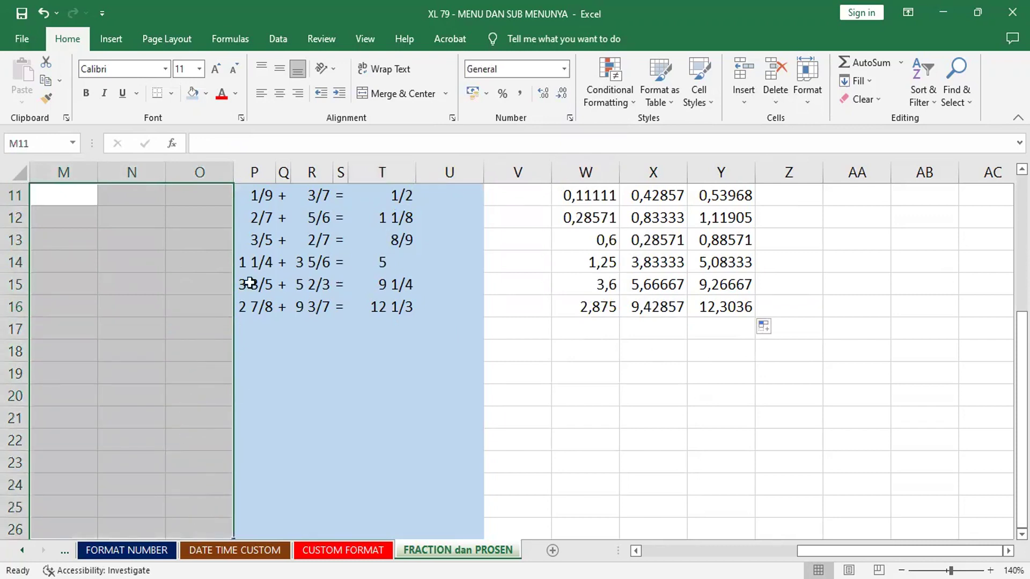
click(206, 93)
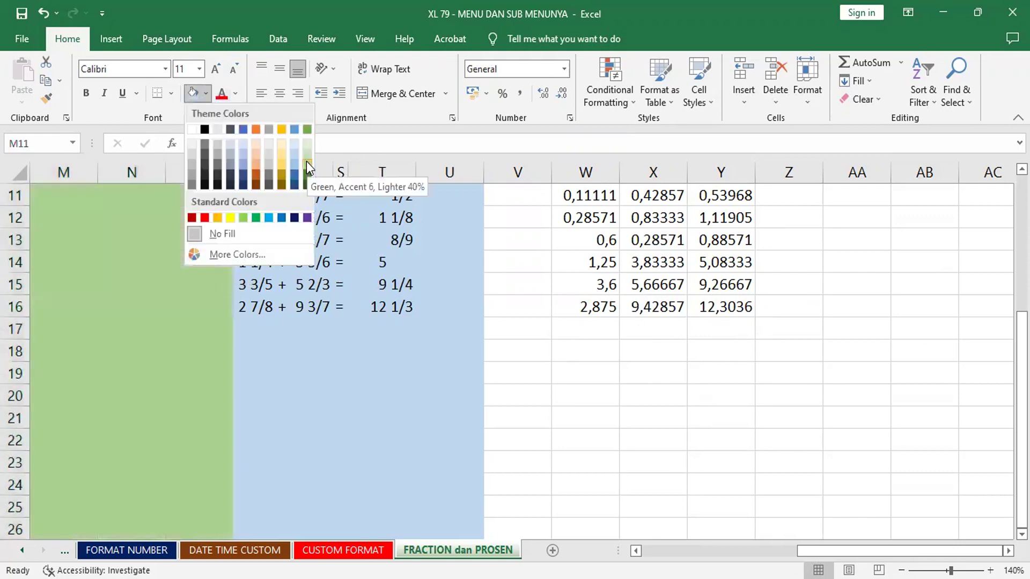
click(307, 162)
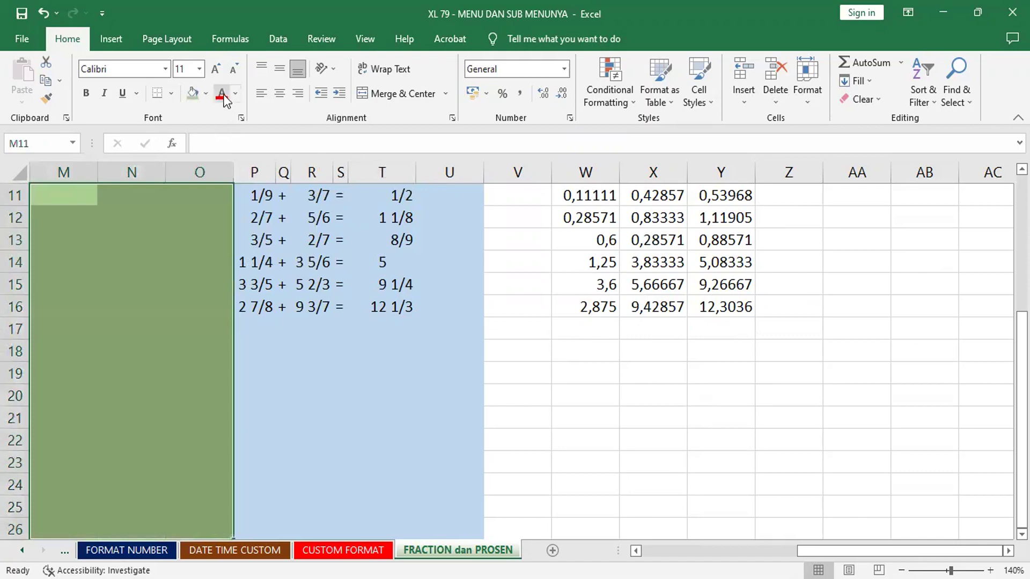
click(85, 93)
Delete the empty column V between the fraction block and the decimal values.
click(524, 171)
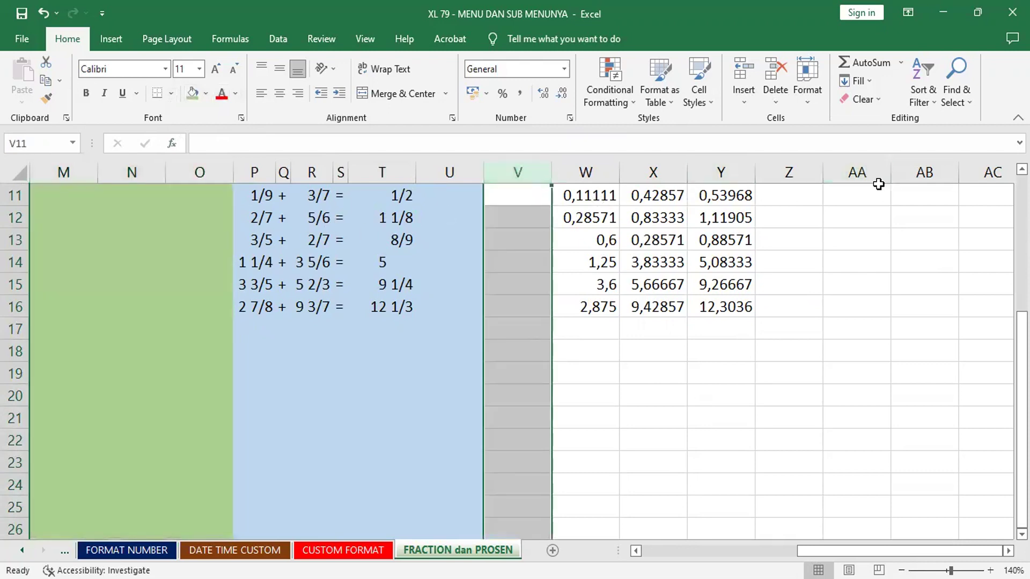
right_click(529, 164)
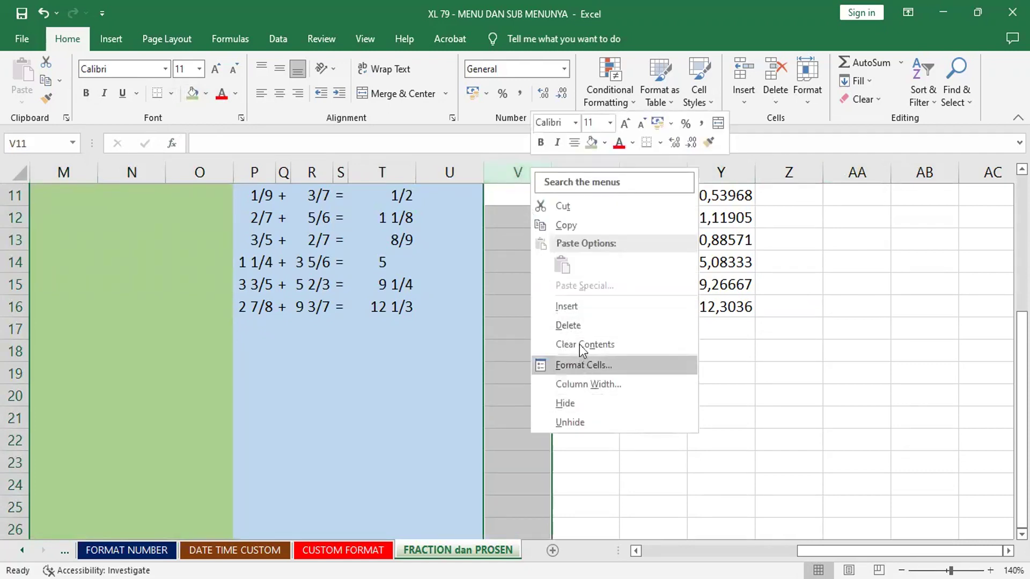
click(576, 326)
Narrow the empty column U to a slim strip beside the fraction sums.
click(455, 171)
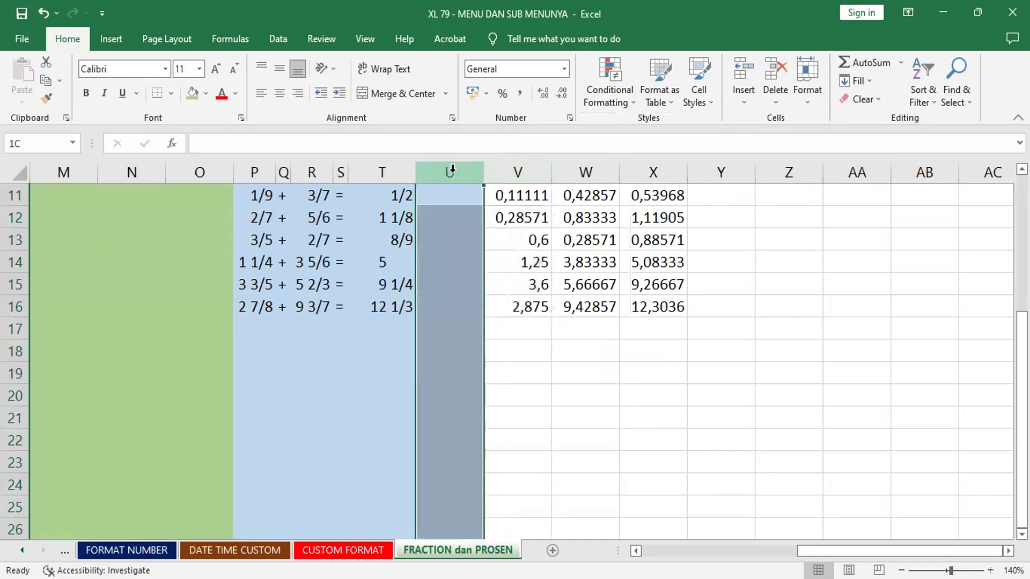
right_click(456, 172)
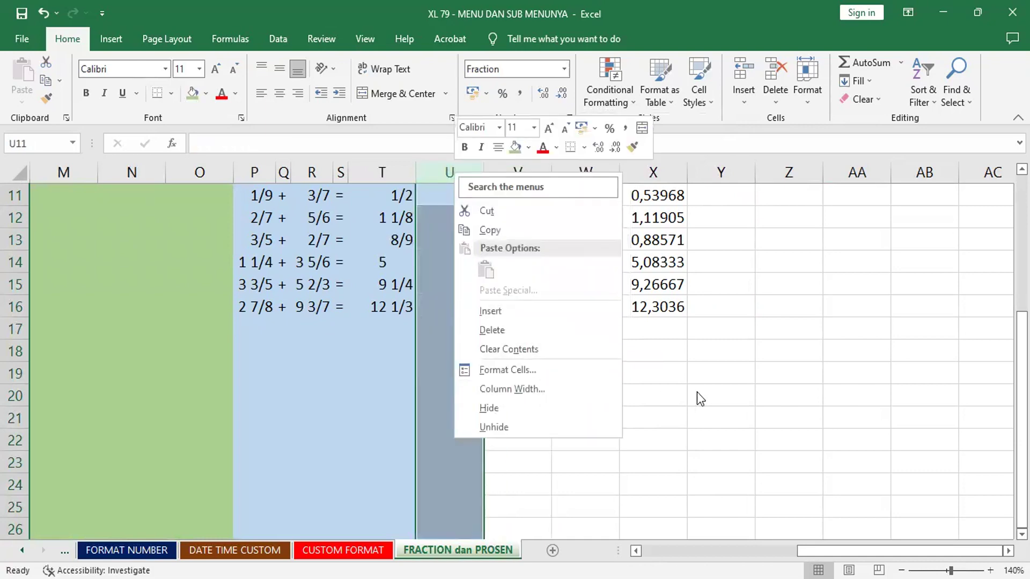
key(Escape)
click(467, 221)
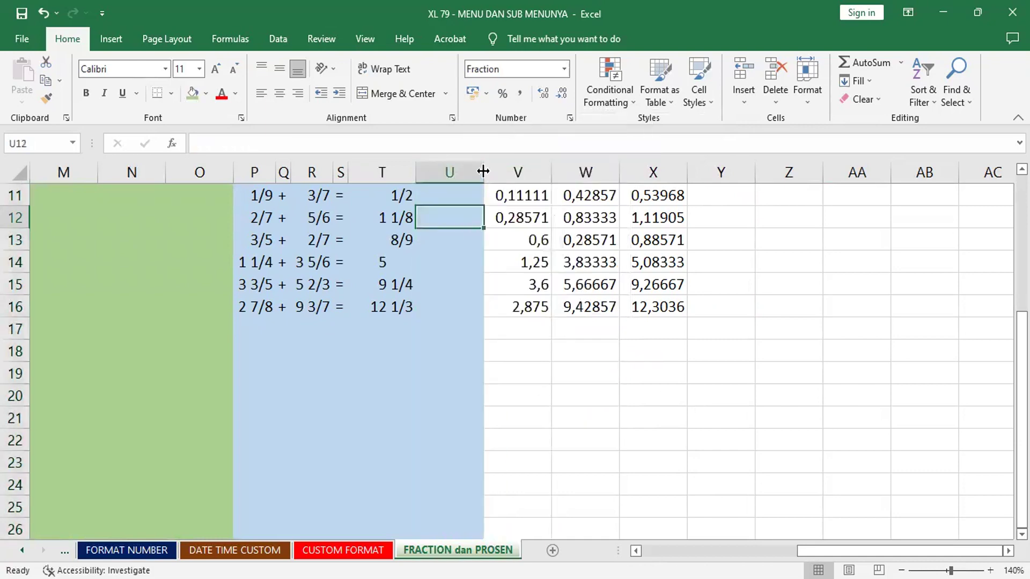
drag(483, 170, 429, 217)
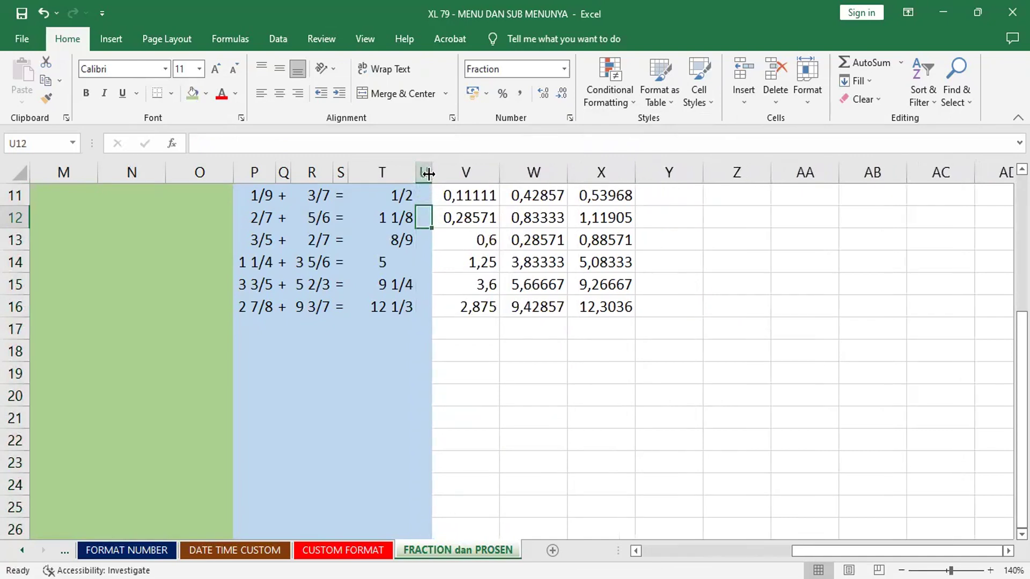
drag(424, 177, 419, 178)
Fill U11:U26 with standard red and narrow column U further into a thin divider line.
click(419, 194)
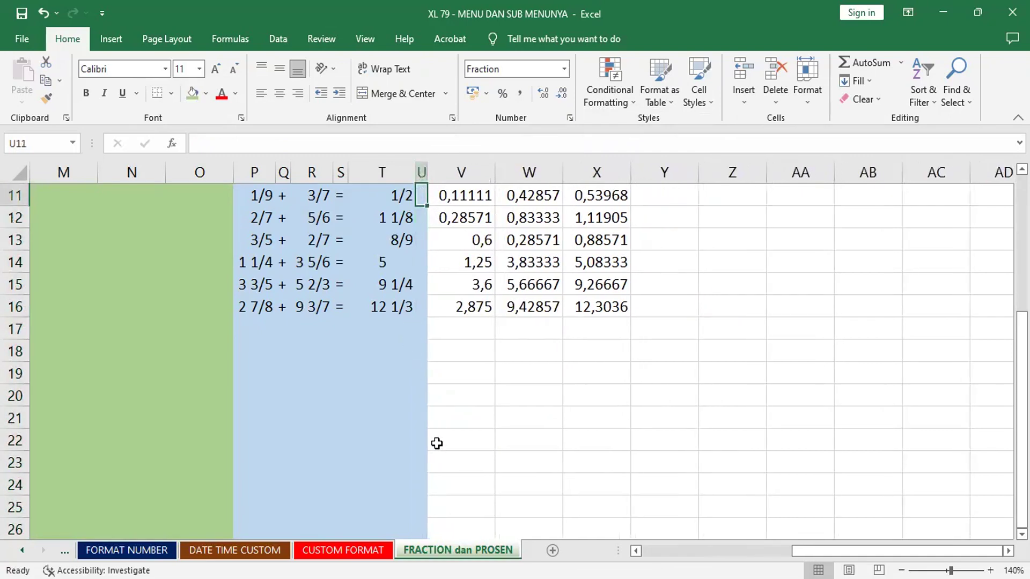
drag(408, 509, 312, 240)
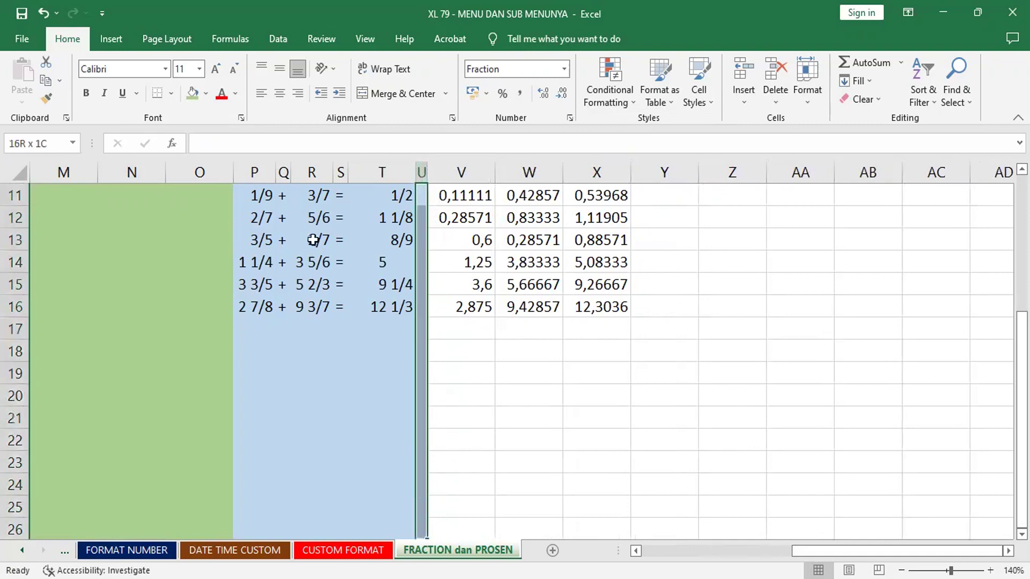
click(206, 93)
click(204, 217)
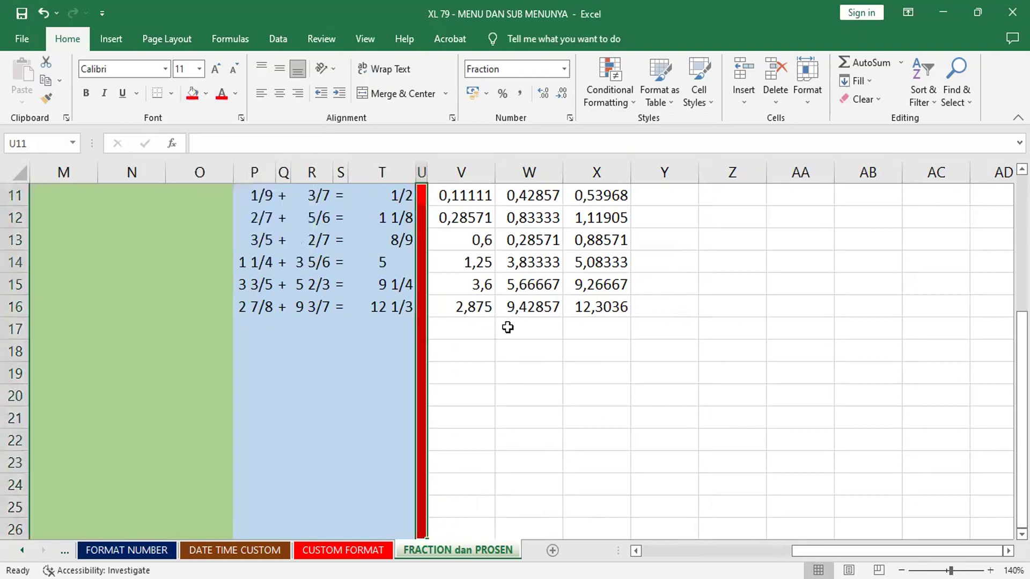
click(506, 328)
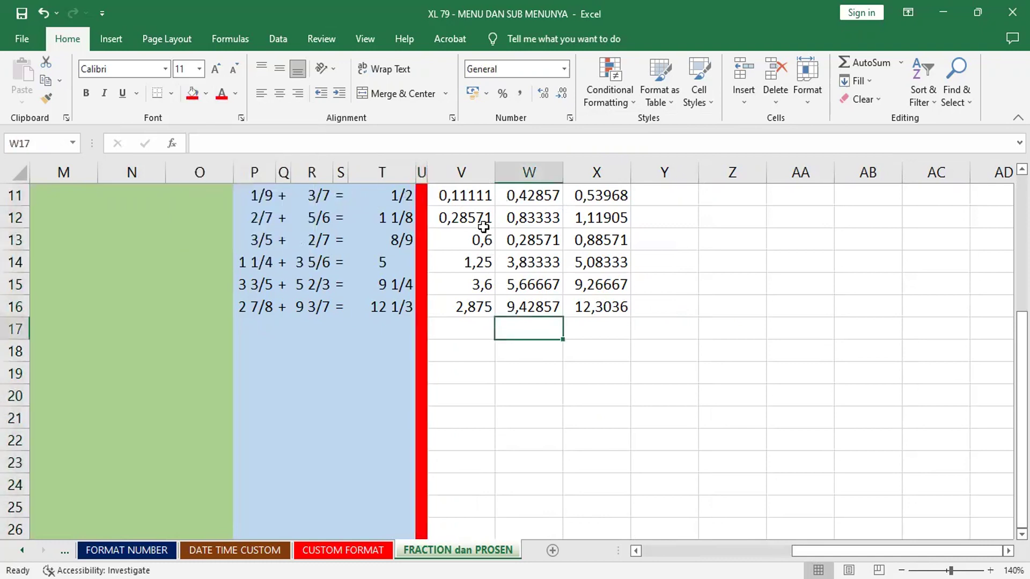
drag(426, 171, 420, 172)
click(460, 198)
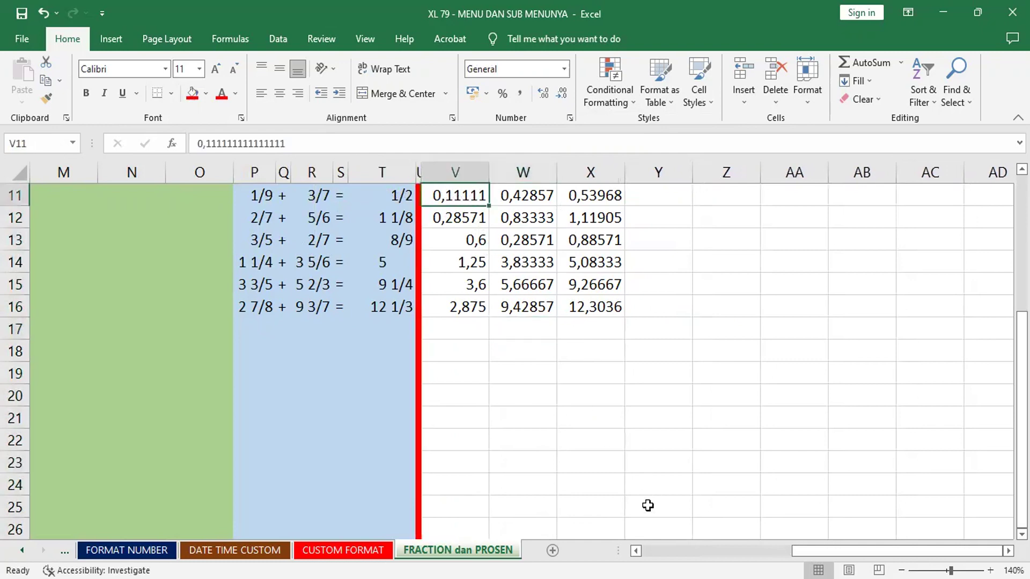
key(ctrl+shift+End)
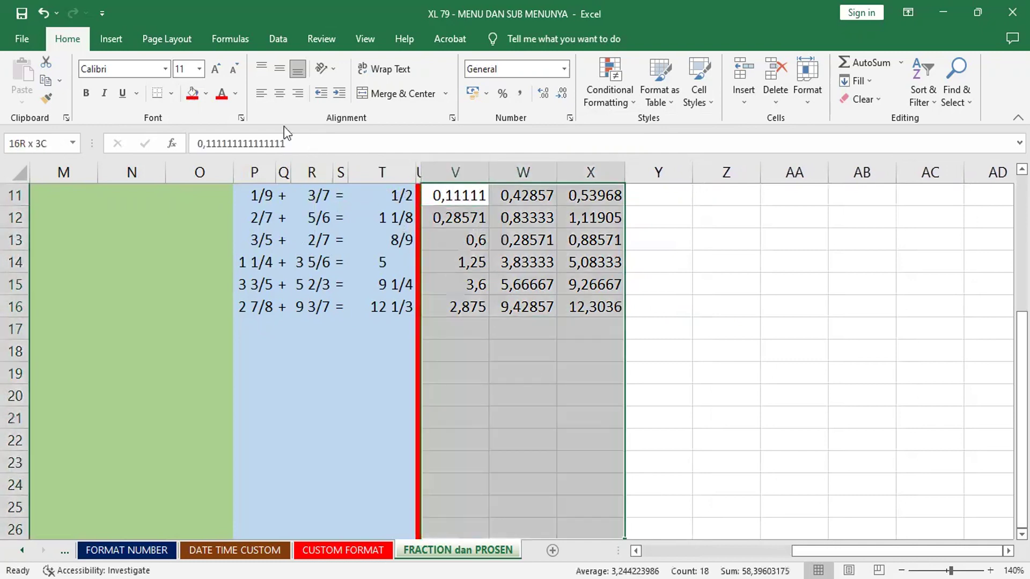
click(205, 92)
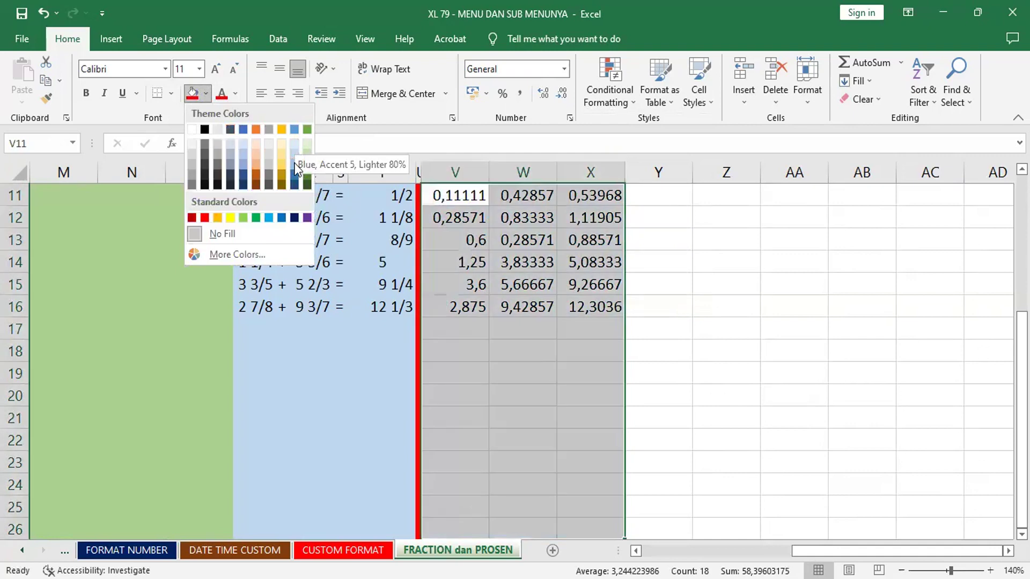
click(699, 274)
click(699, 274)
Fill the decimal block V11:X26 with a pale lavender-blue theme colour.
click(455, 195)
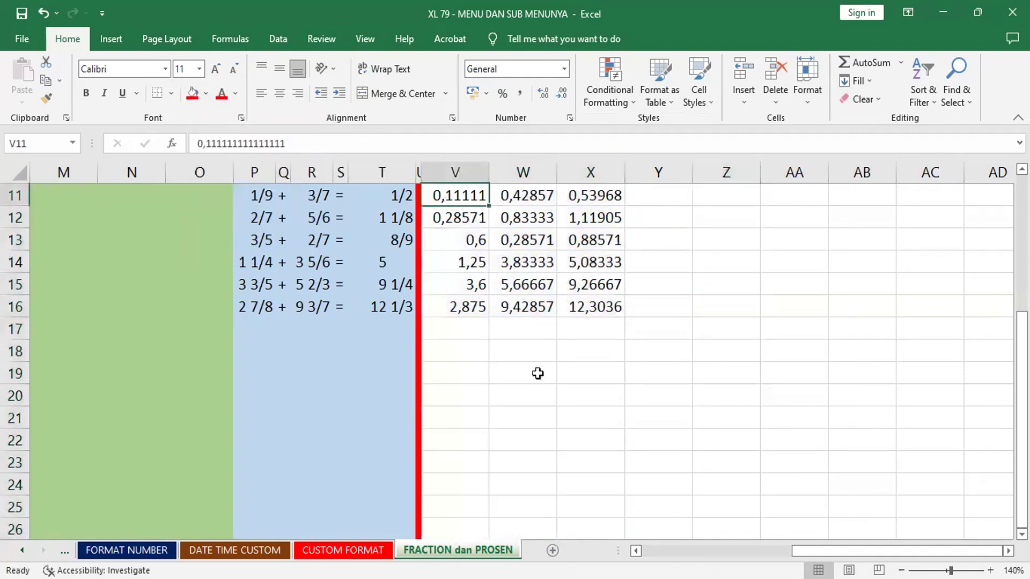
shift+click(588, 514)
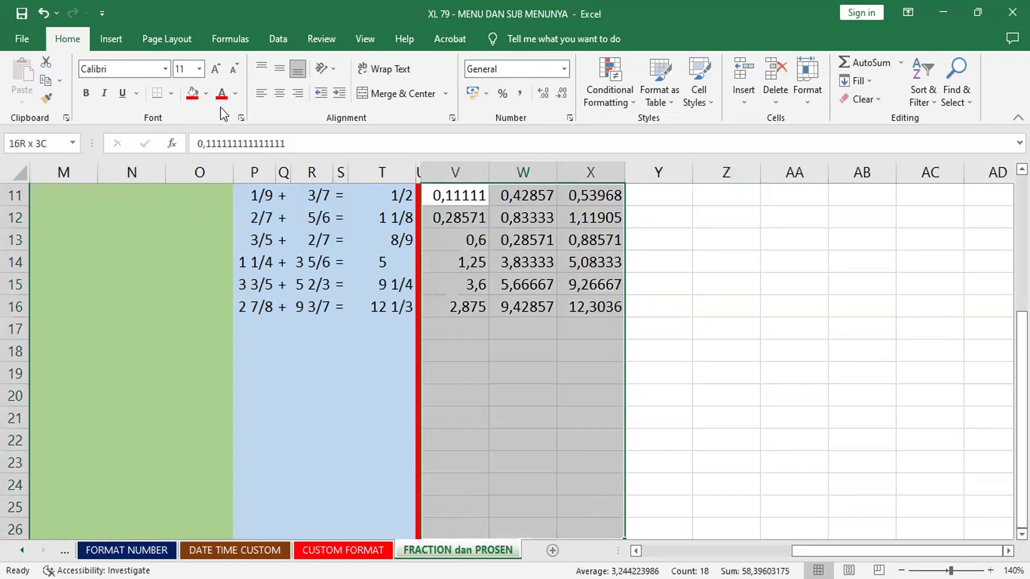
click(206, 95)
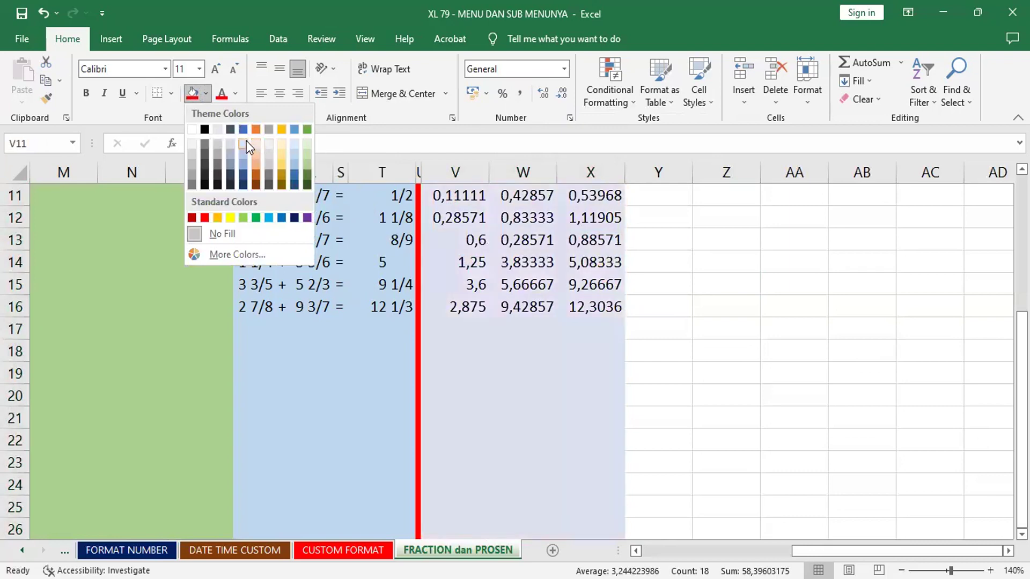
click(712, 285)
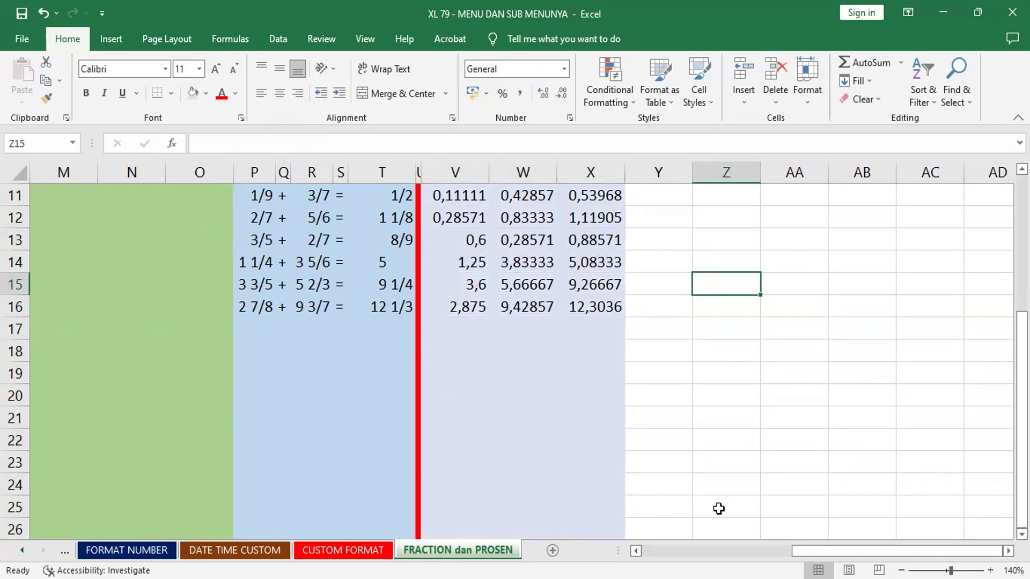
Clear the contents of columns I to L, including the sample fractions in column K.
scroll(788, 510, left, 3)
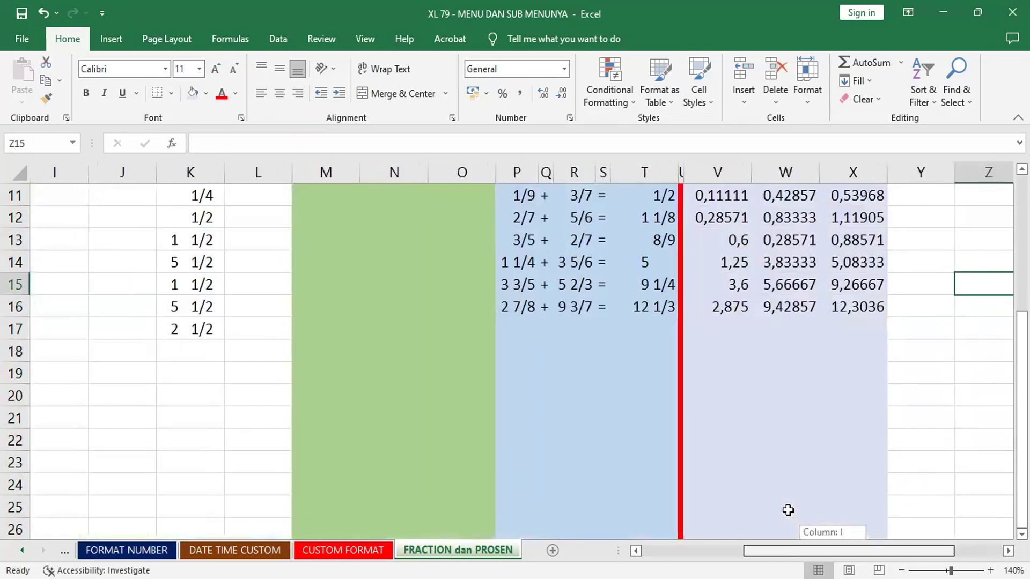
scroll(788, 510, left, 1)
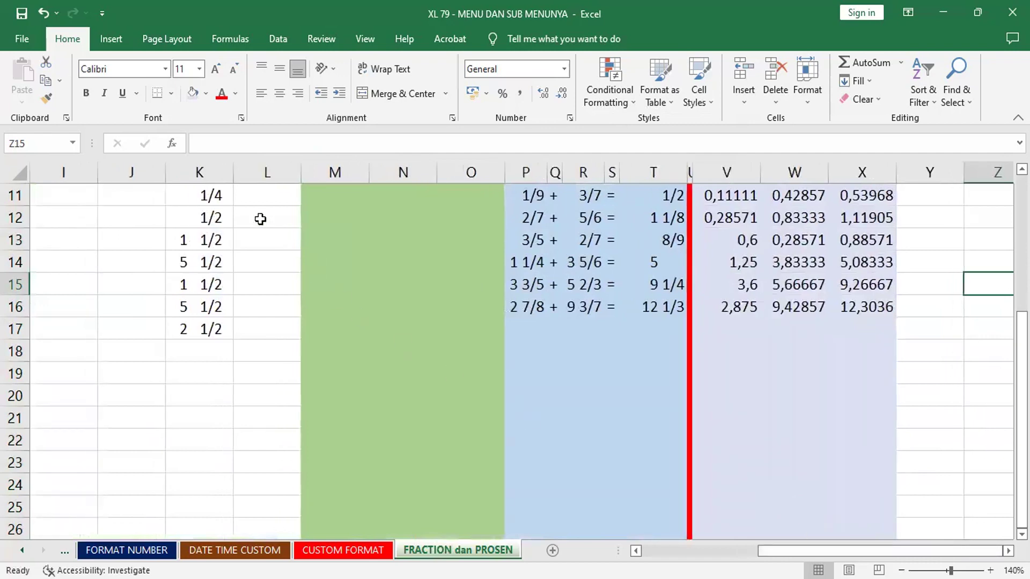
drag(67, 173, 271, 191)
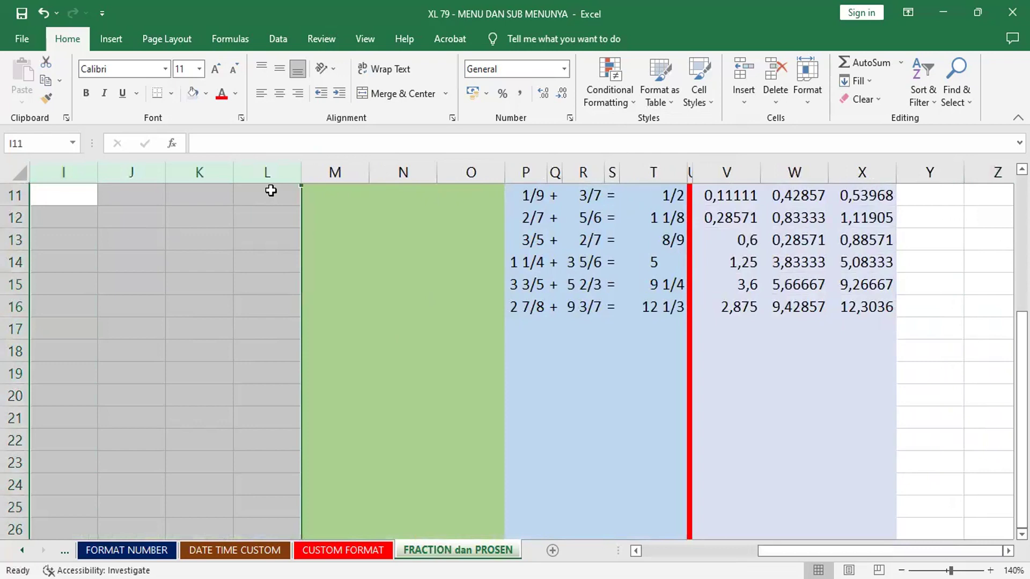
Narrow the empty column L to a slim strip and fill L11:L26 with magenta.
click(271, 170)
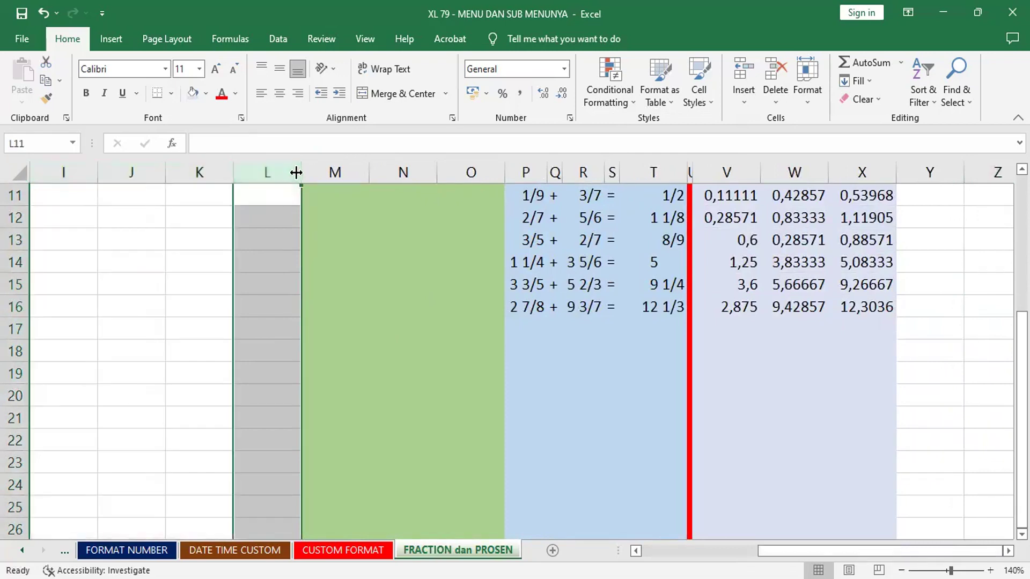
drag(272, 177, 236, 190)
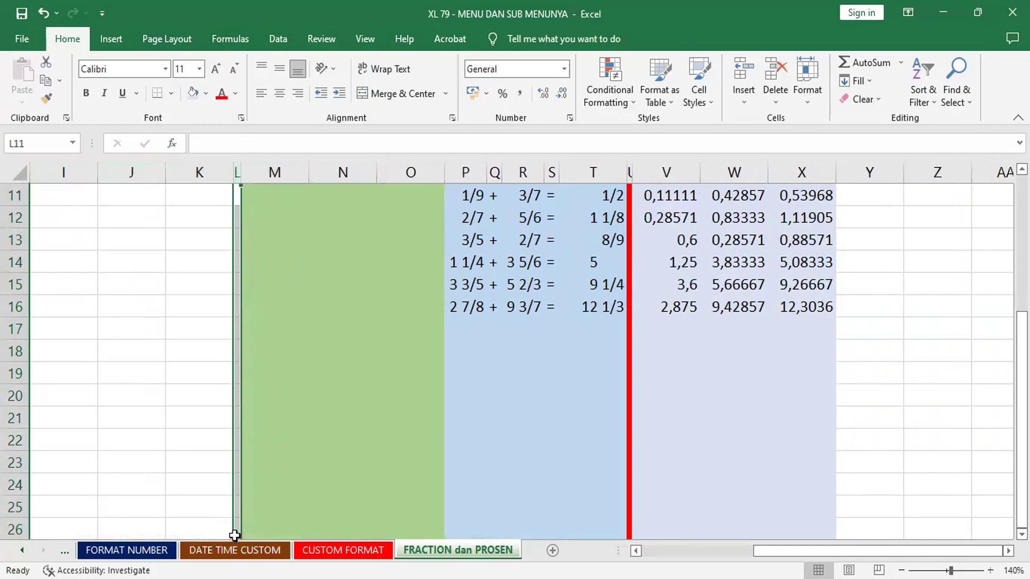
drag(234, 535, 241, 175)
click(207, 95)
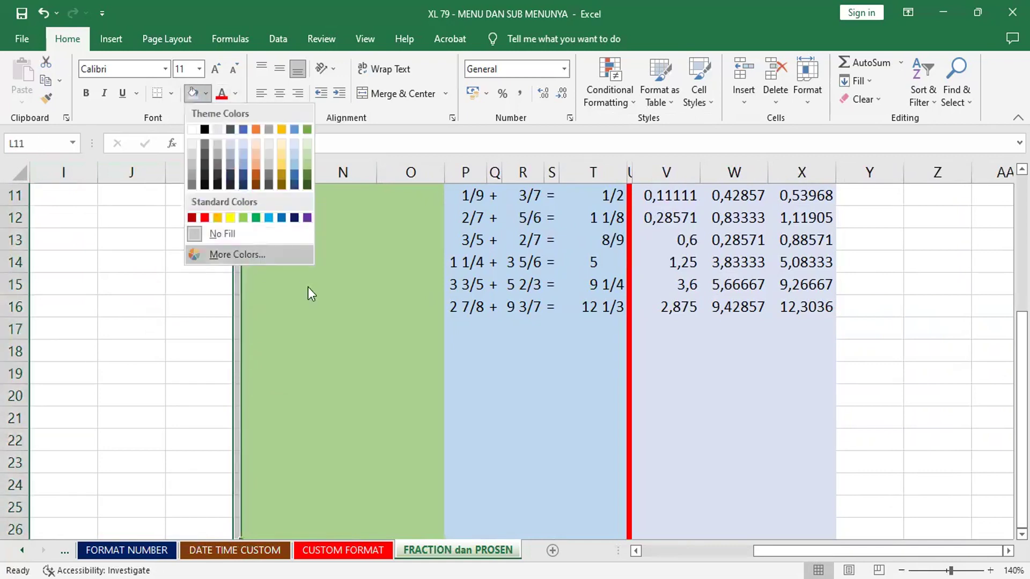
click(398, 365)
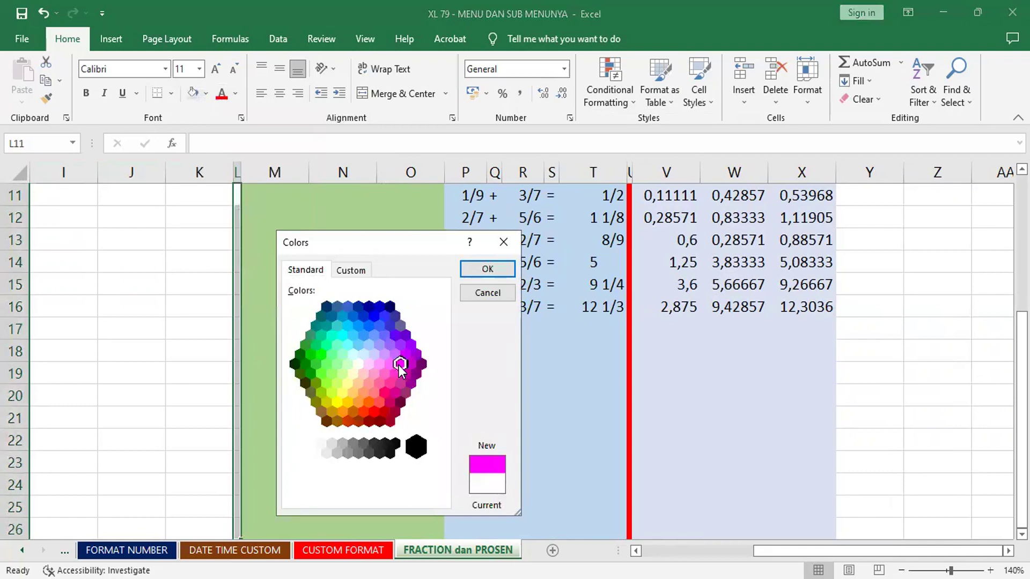
click(472, 268)
click(231, 261)
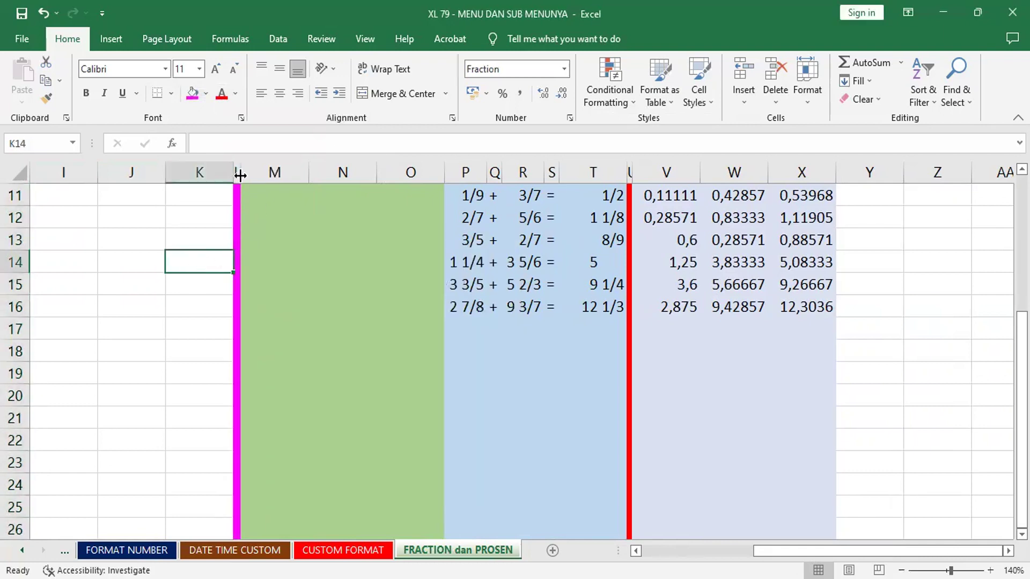
Narrow the magenta column L further to a thin divider about 0.33 wide.
drag(240, 175, 237, 178)
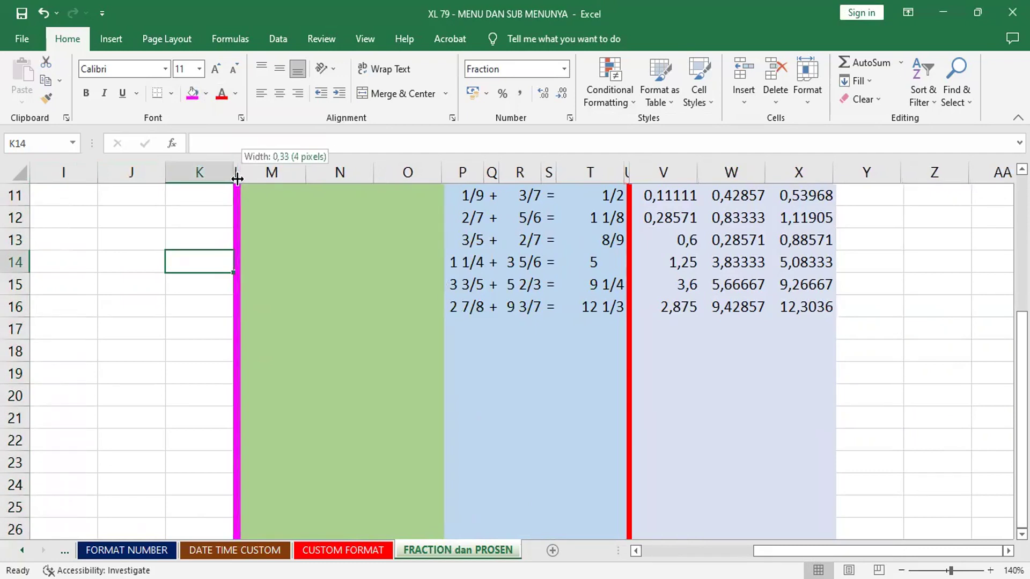
drag(237, 178, 237, 180)
click(180, 303)
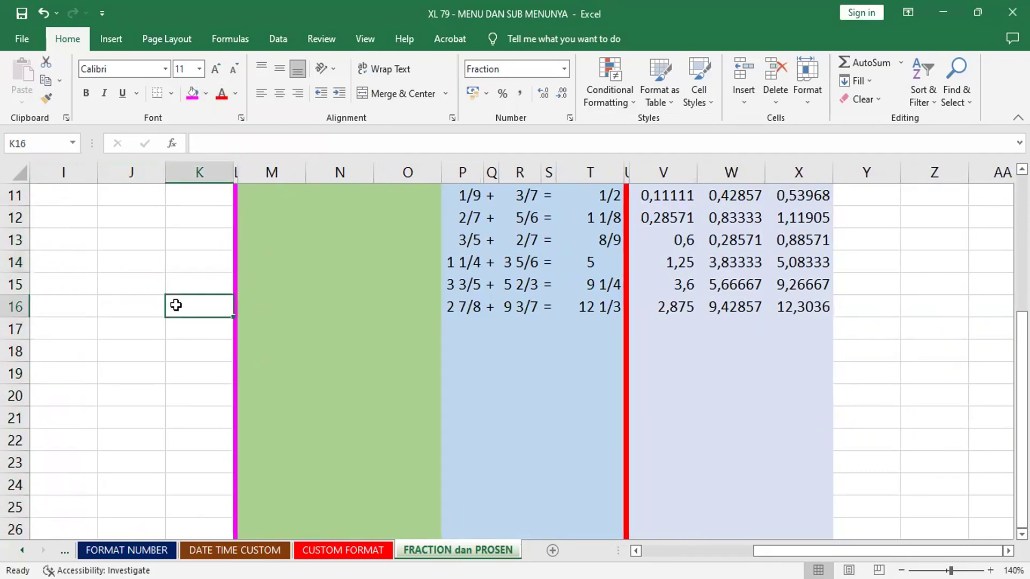
Fill the empty range I11:K26 with Green, Accent 6, Lighter 60%.
click(55, 199)
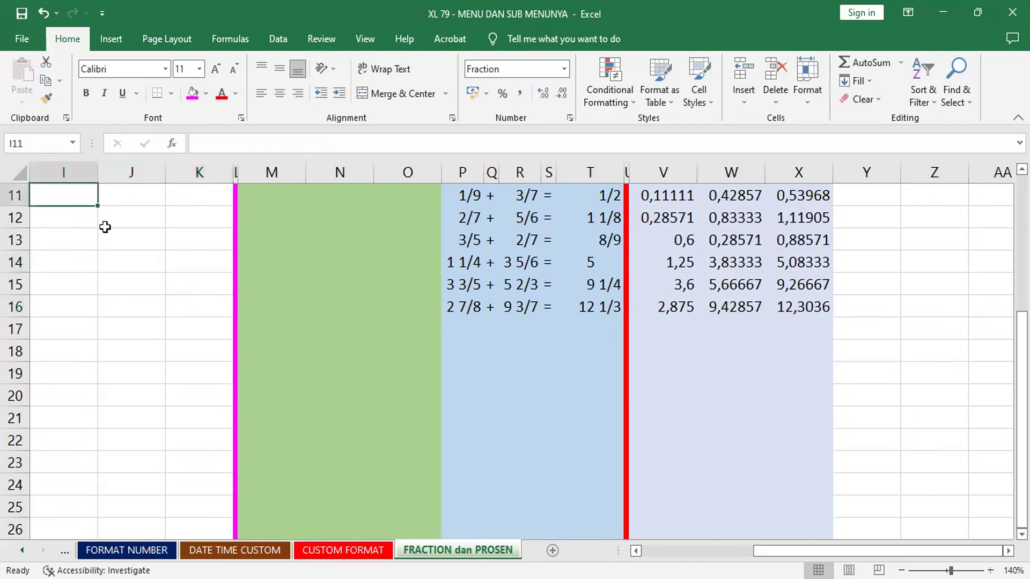
shift+click(206, 528)
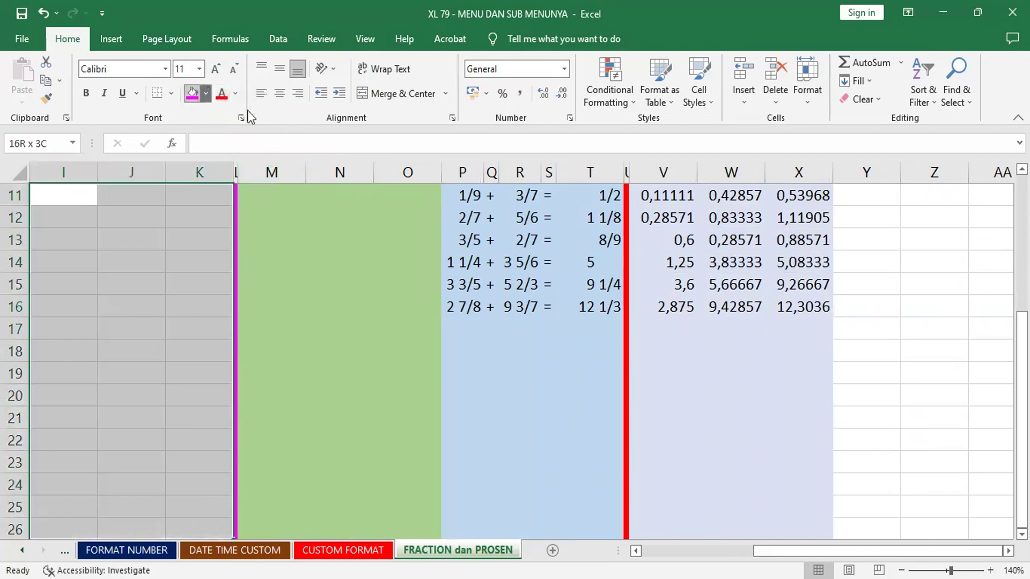
click(205, 93)
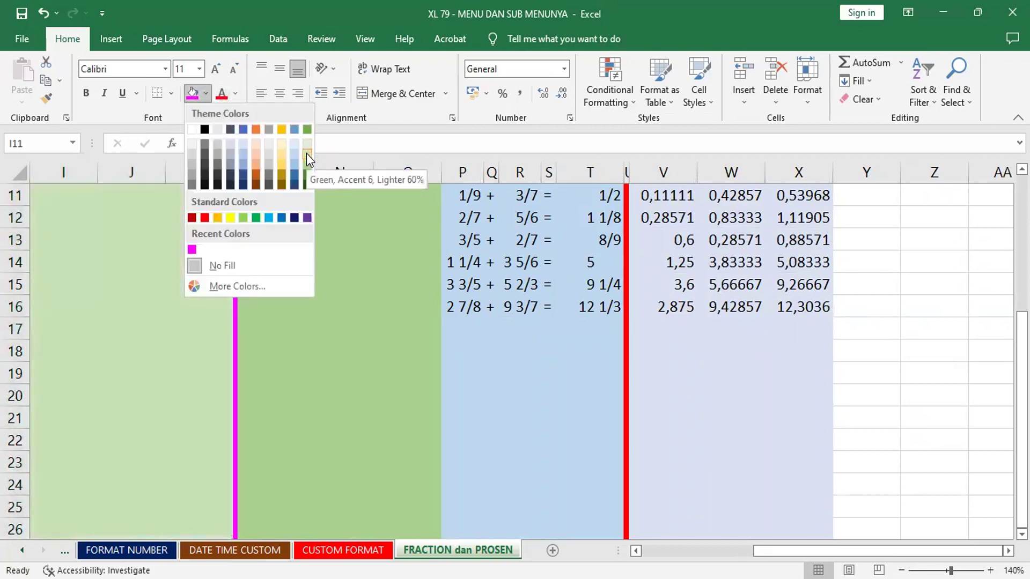
click(306, 153)
click(182, 235)
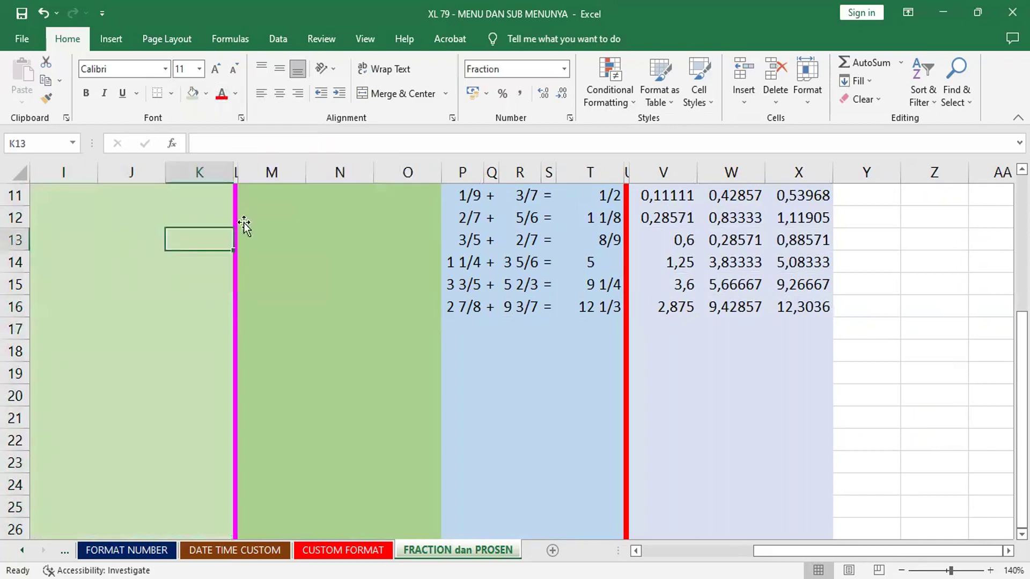
click(277, 195)
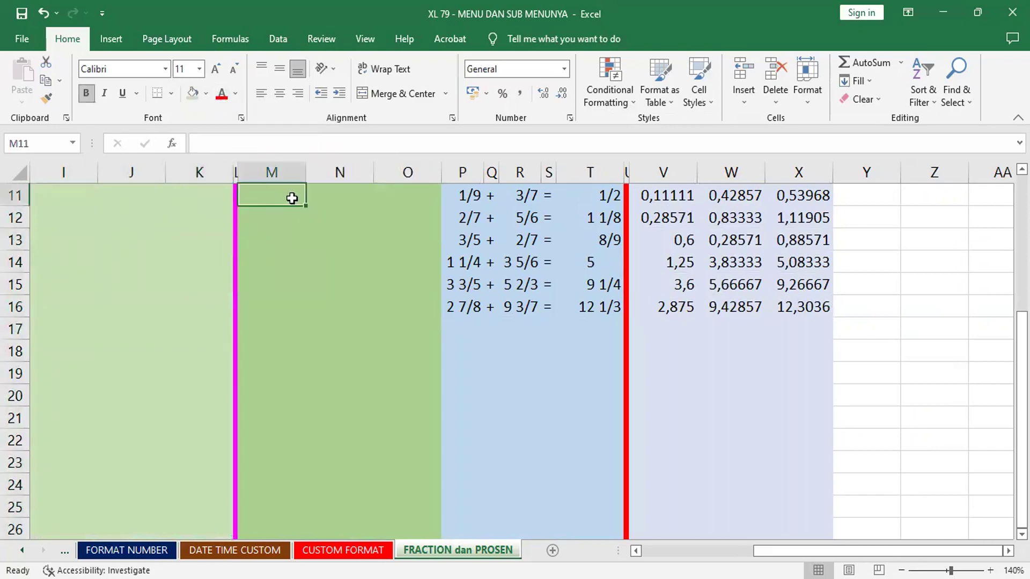
click(341, 375)
click(353, 470)
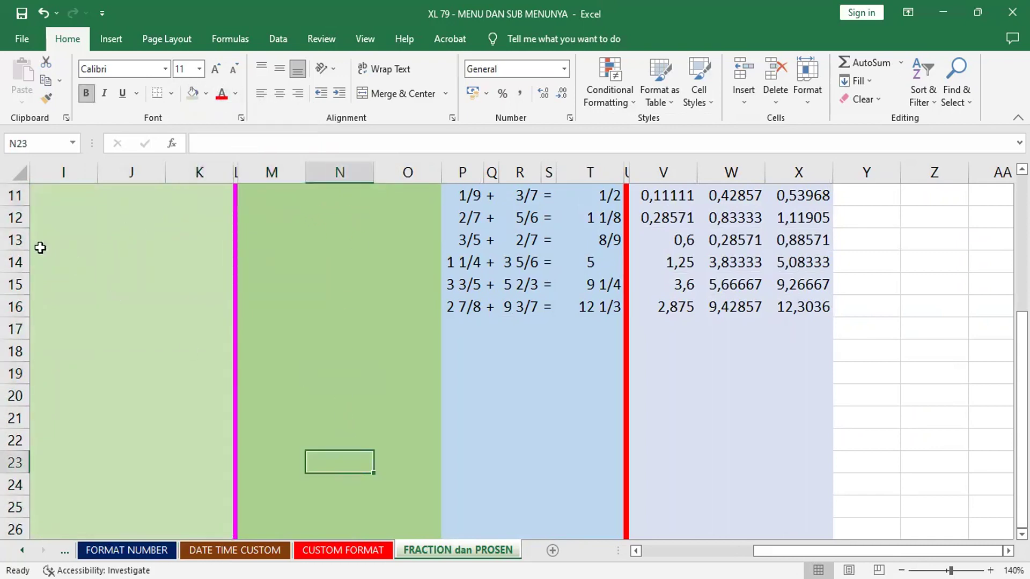
Apply the Percentage number format to the light green range I11:K26.
drag(44, 194, 202, 526)
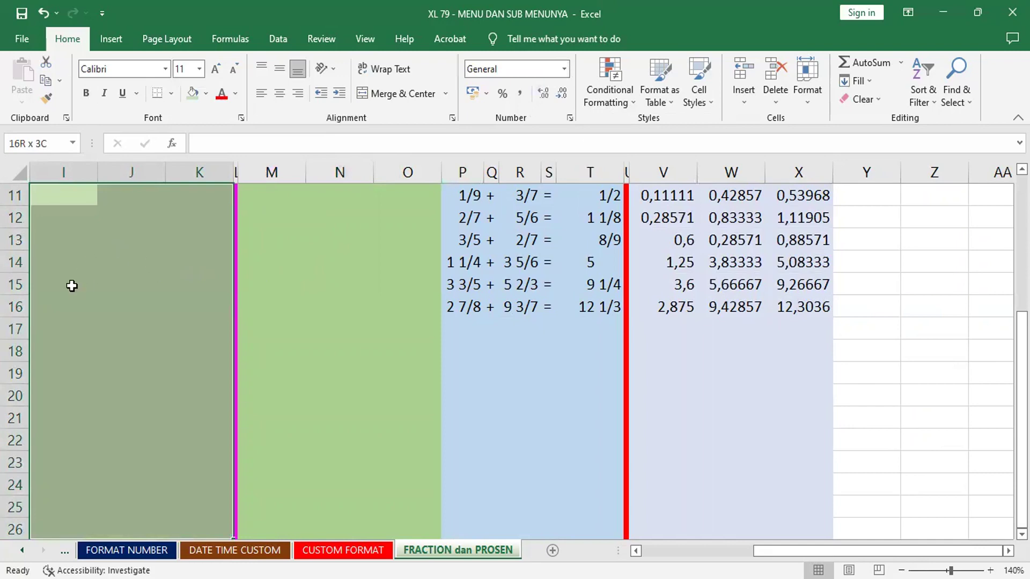
right_click(95, 245)
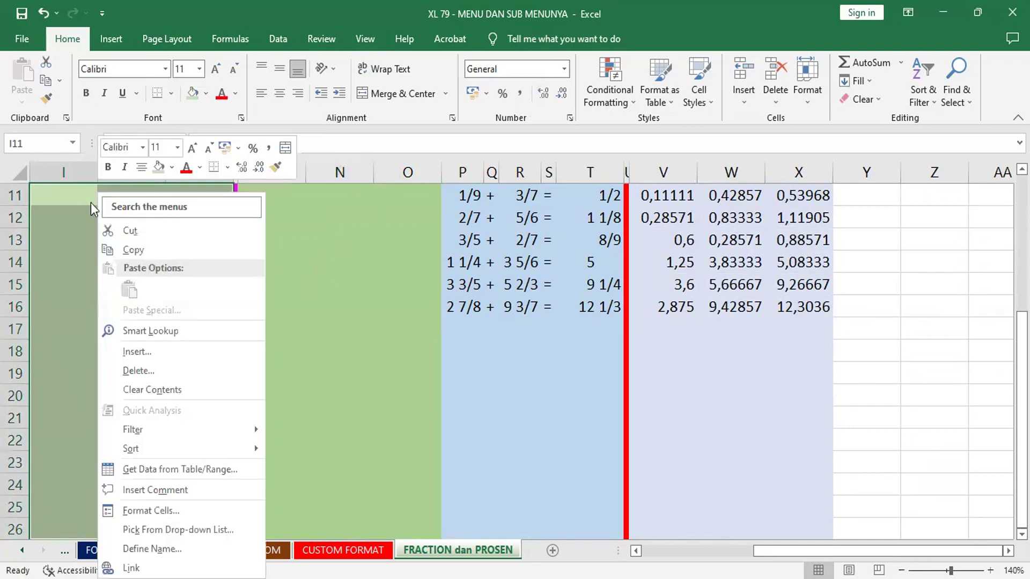
click(162, 511)
click(53, 325)
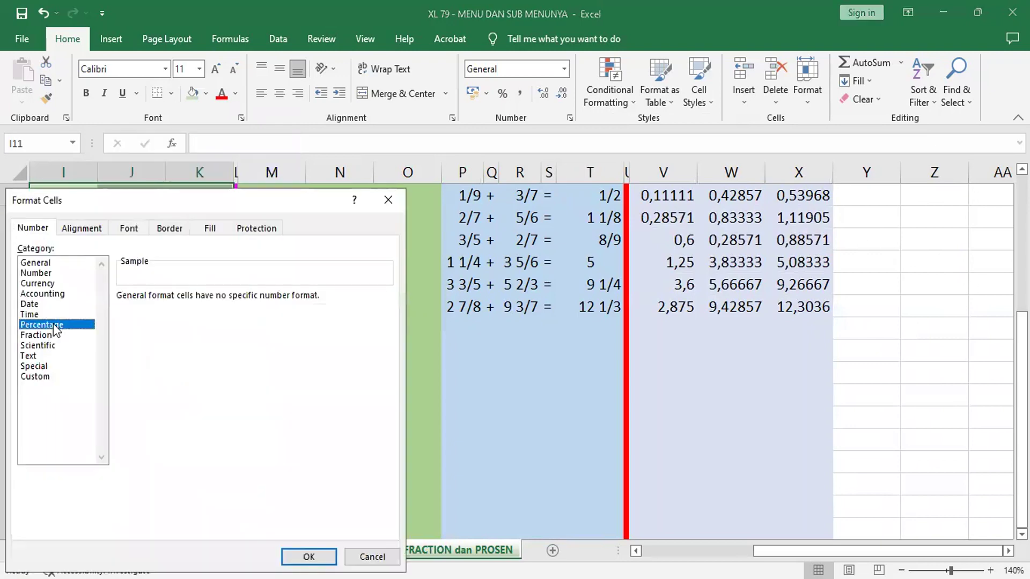
key(Return)
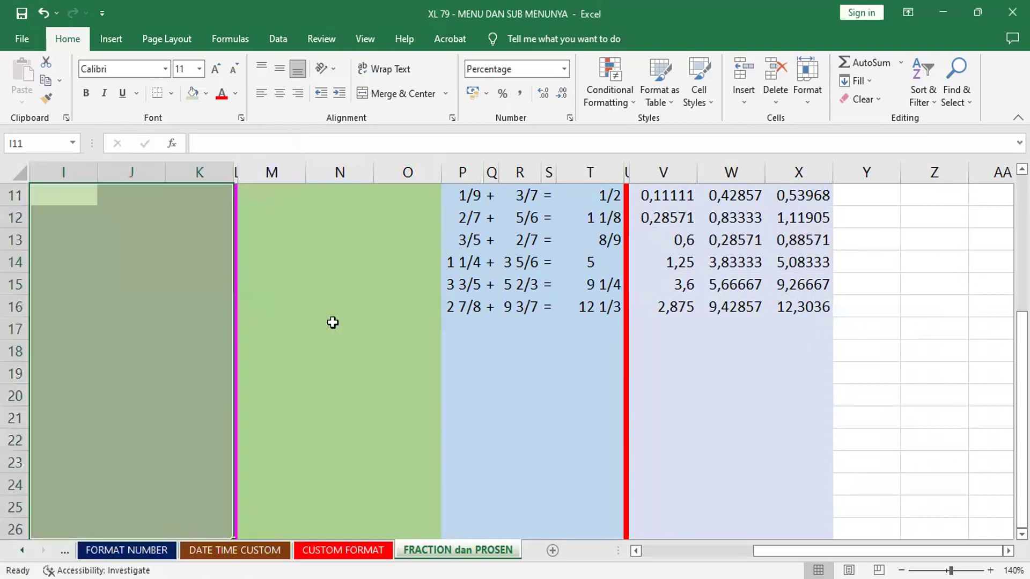
click(241, 193)
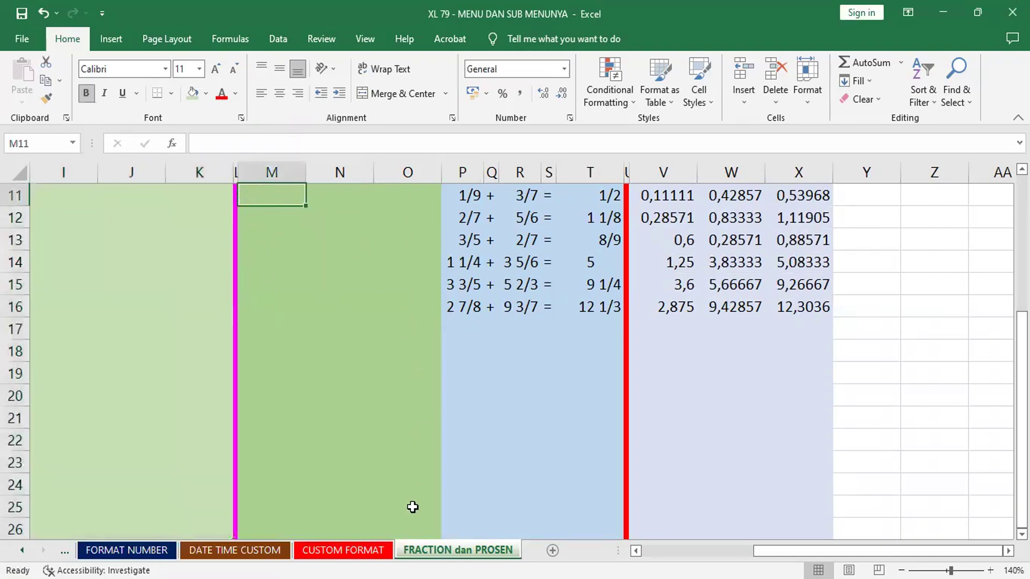
click(411, 528)
click(340, 398)
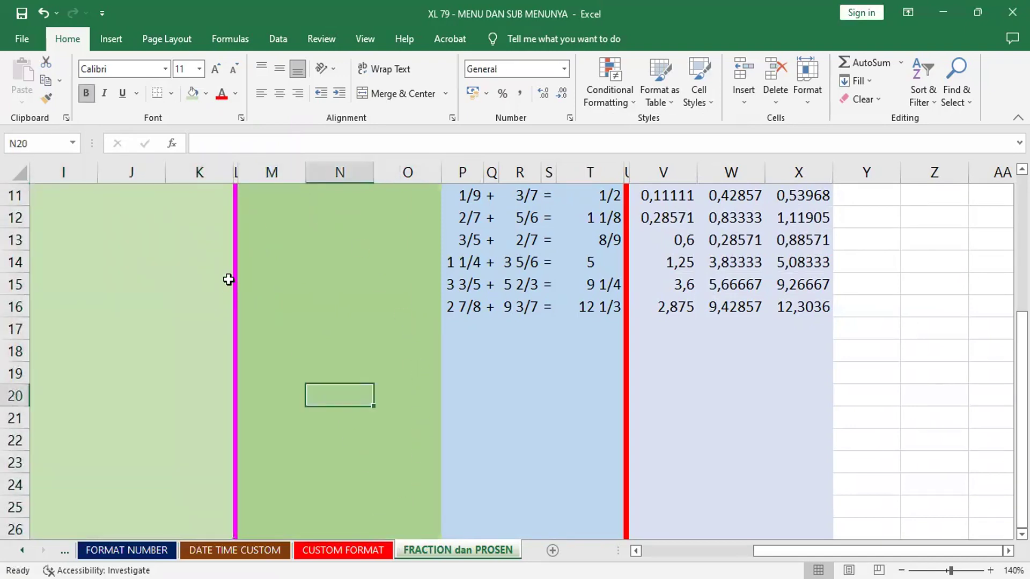
Enter 1% in the percentage-formatted cell I11 and in the General-formatted cell M11.
click(54, 194)
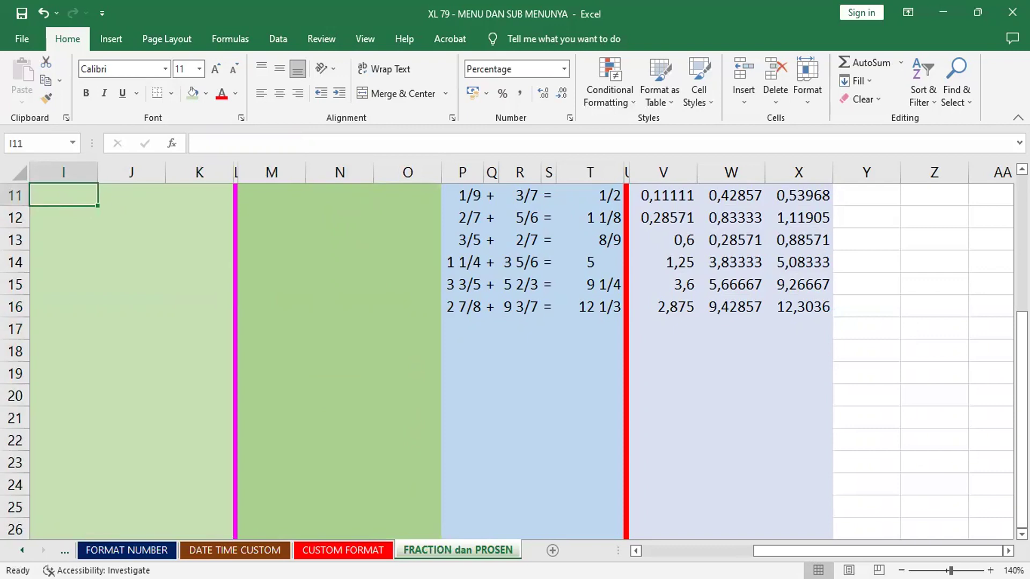
text(1)
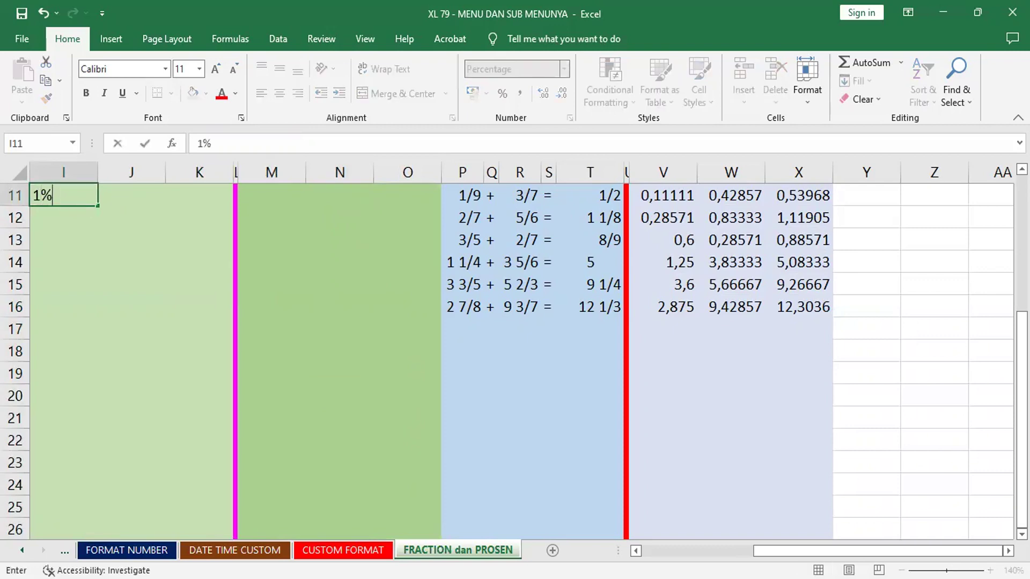
key(Return)
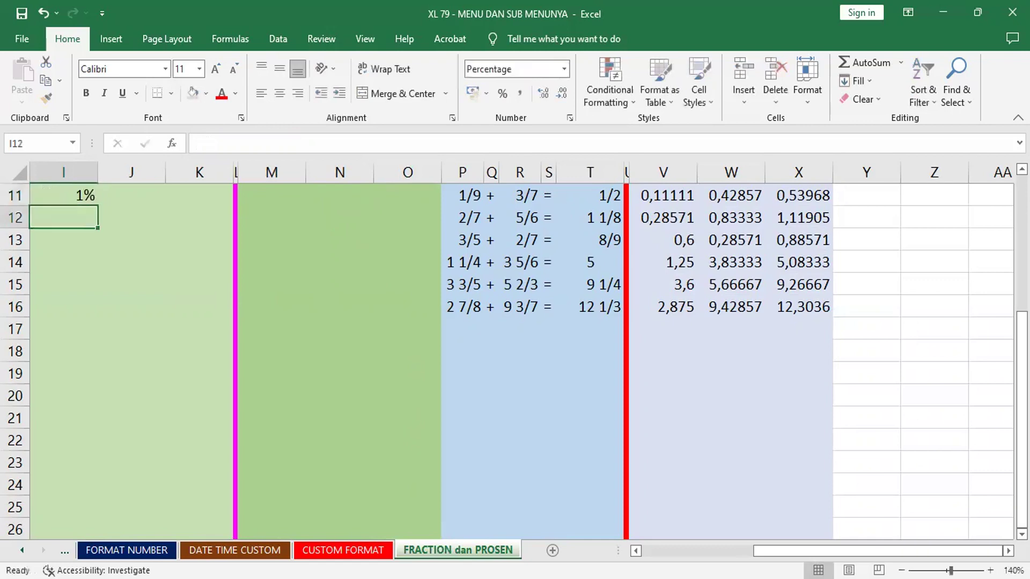
click(262, 203)
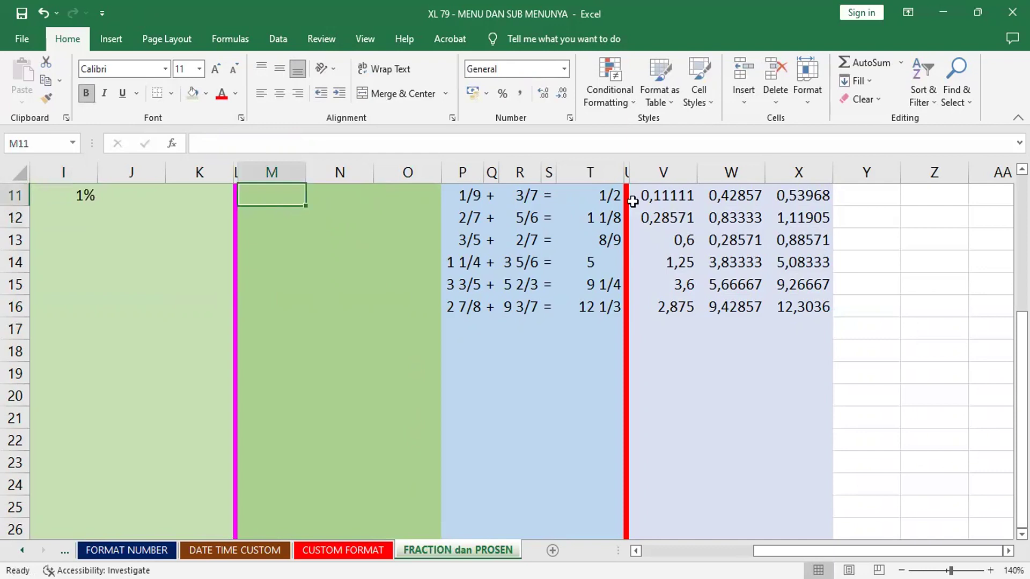
text(1%)
key(Return)
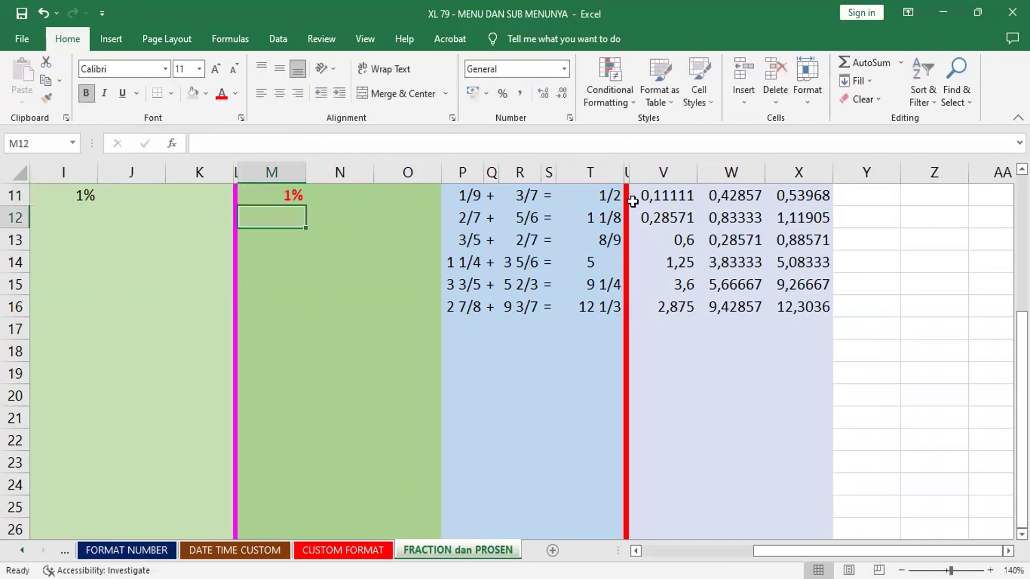
click(288, 197)
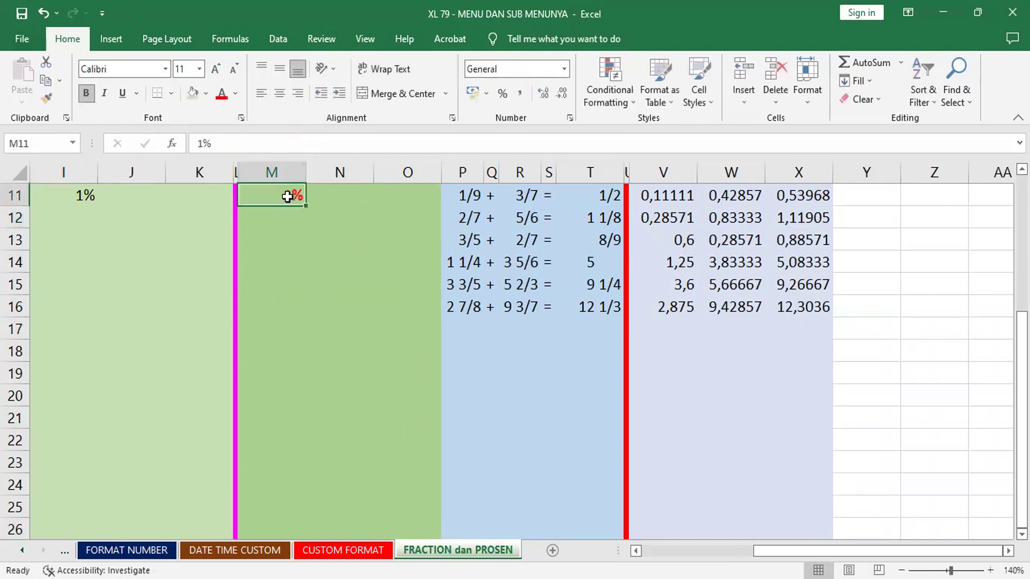
Clear M11, try 0,1% in the percentage-formatted cell I11, and delete that entry.
key(Delete)
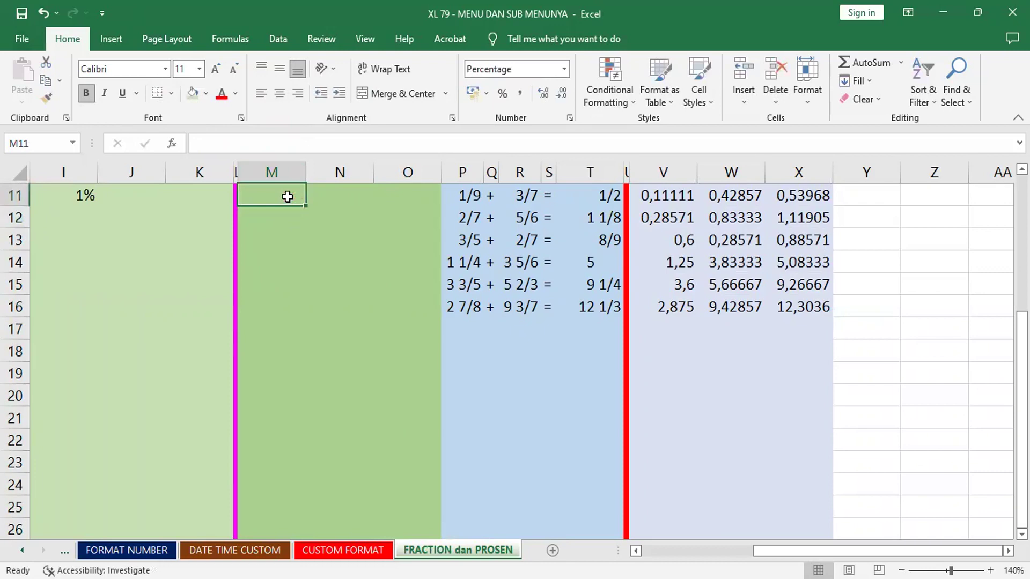
click(59, 199)
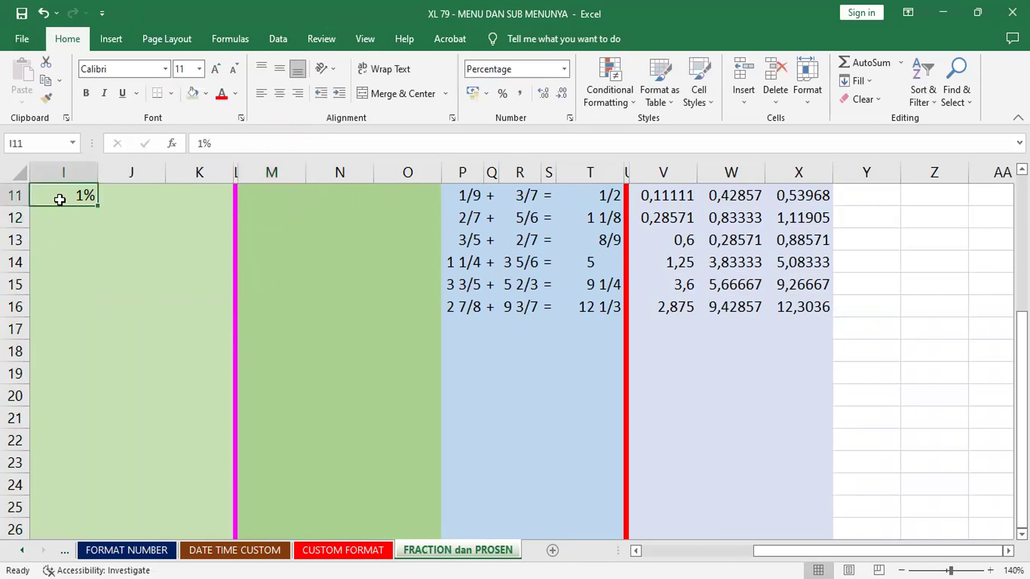
key(Delete)
text(0,)
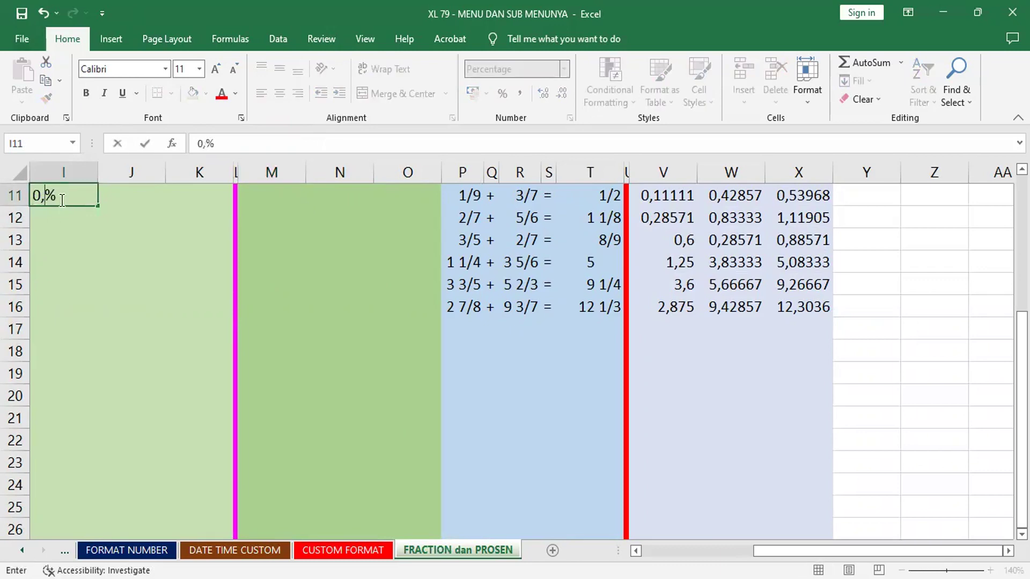
text(1)
key(Return)
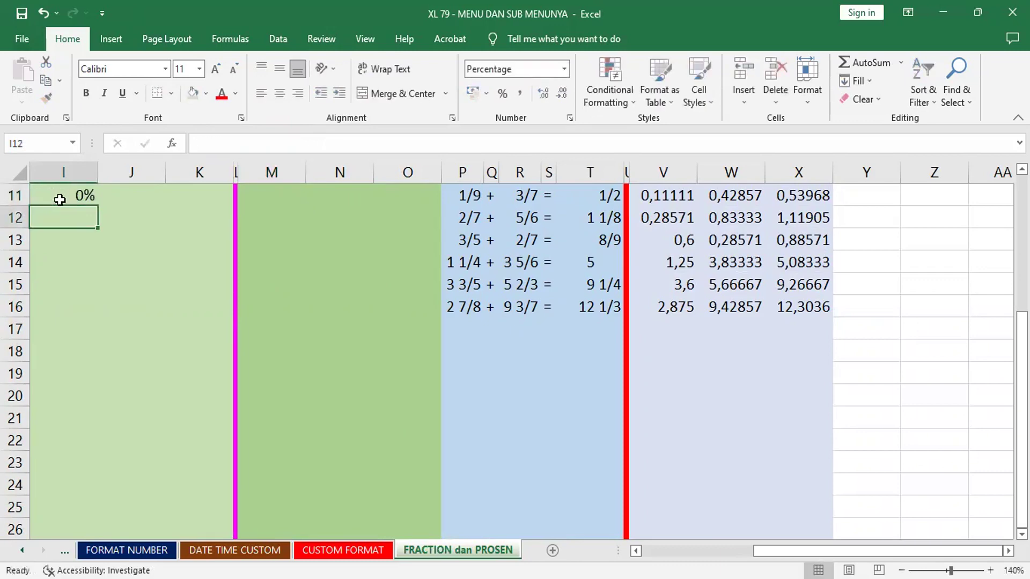
click(60, 200)
key(Delete)
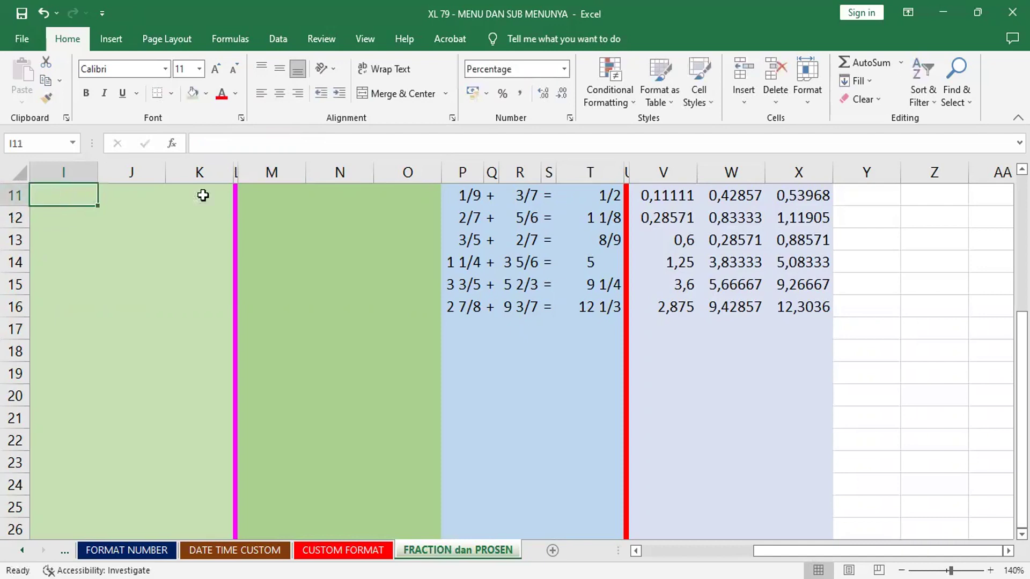
click(265, 191)
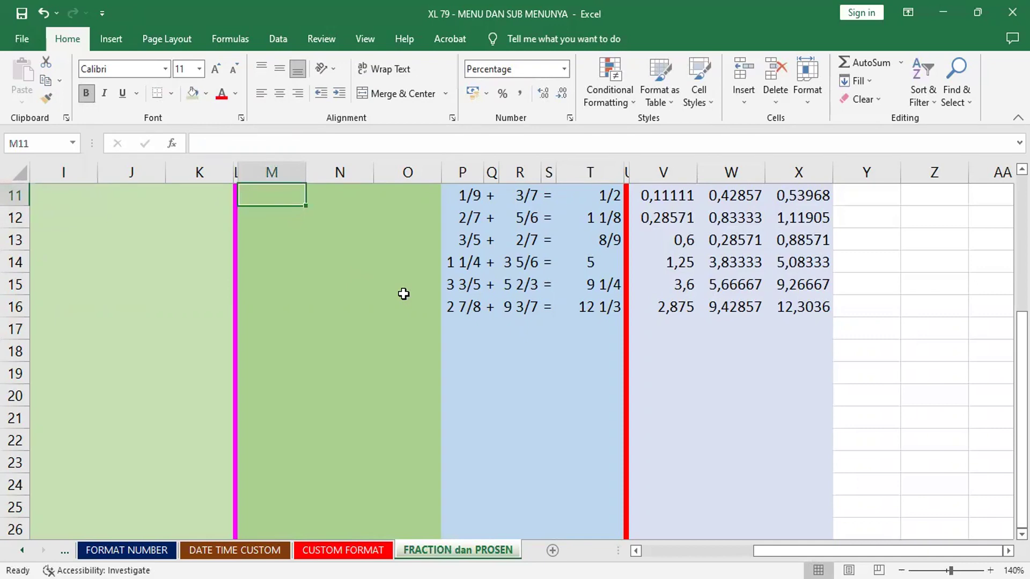
key(F2)
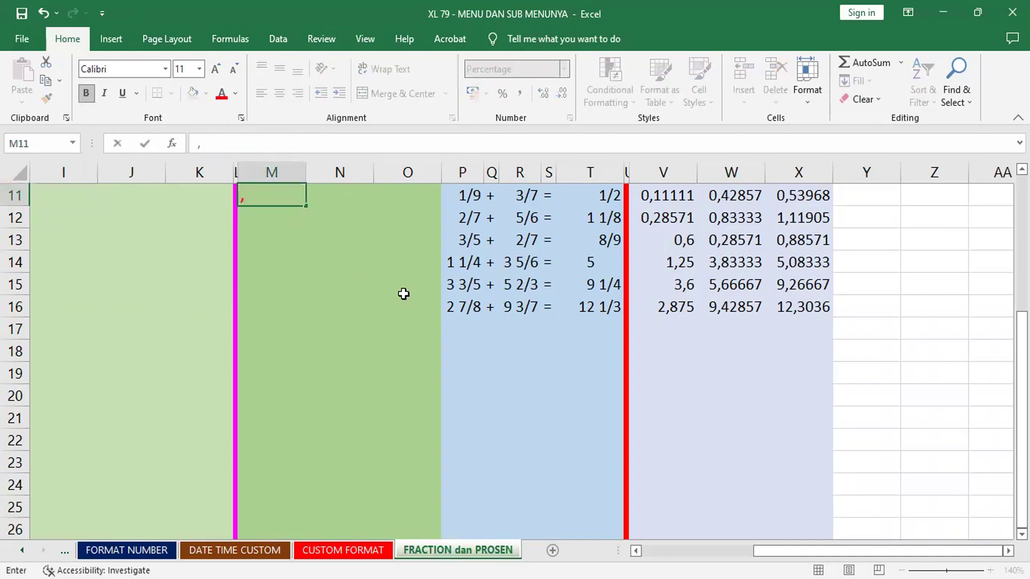
key(Escape)
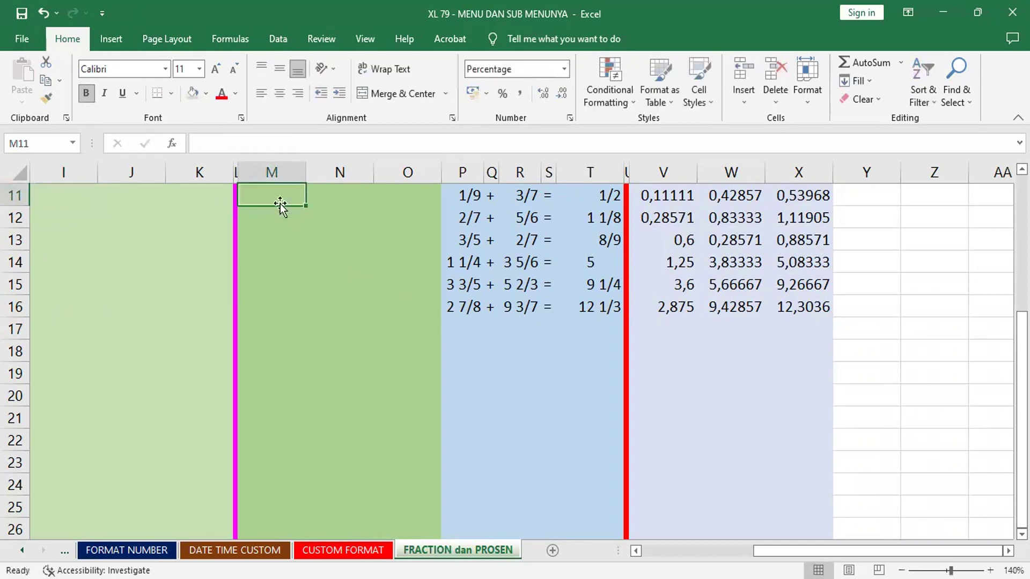
Reset the number format of cell M11 to General and enter 1% in it.
click(334, 227)
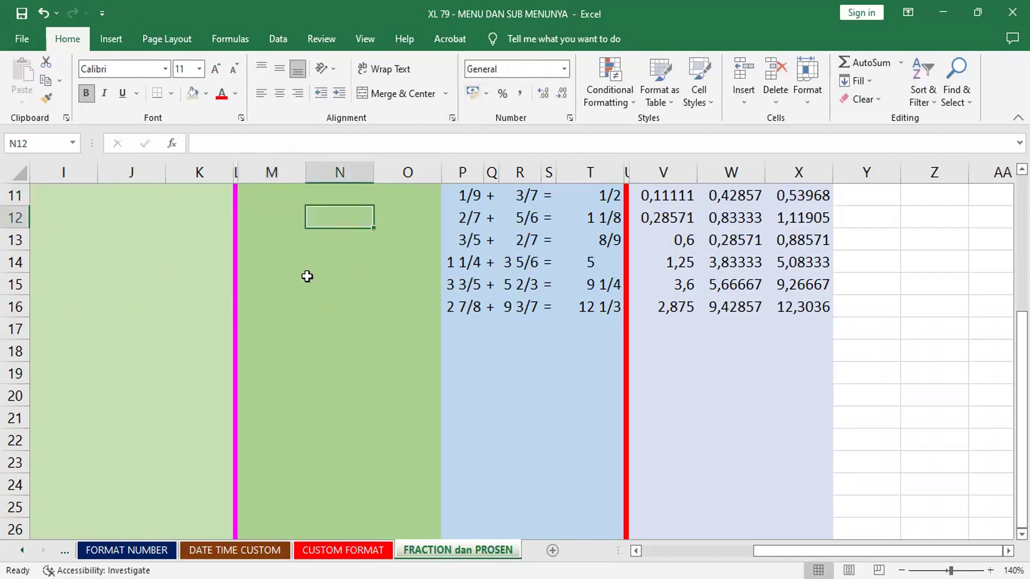
click(252, 189)
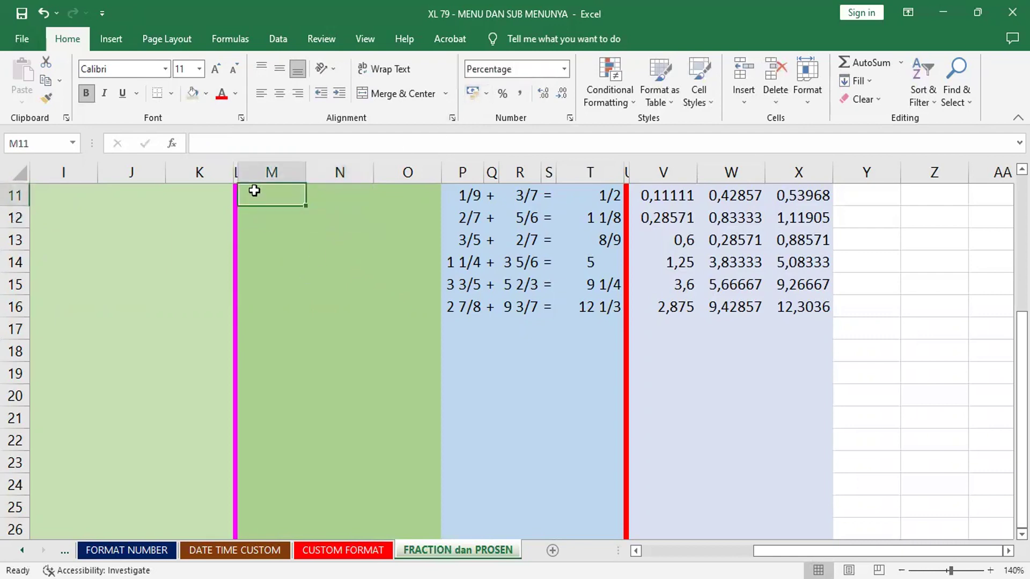
click(263, 235)
click(263, 217)
click(266, 194)
click(565, 70)
click(534, 91)
text(1%)
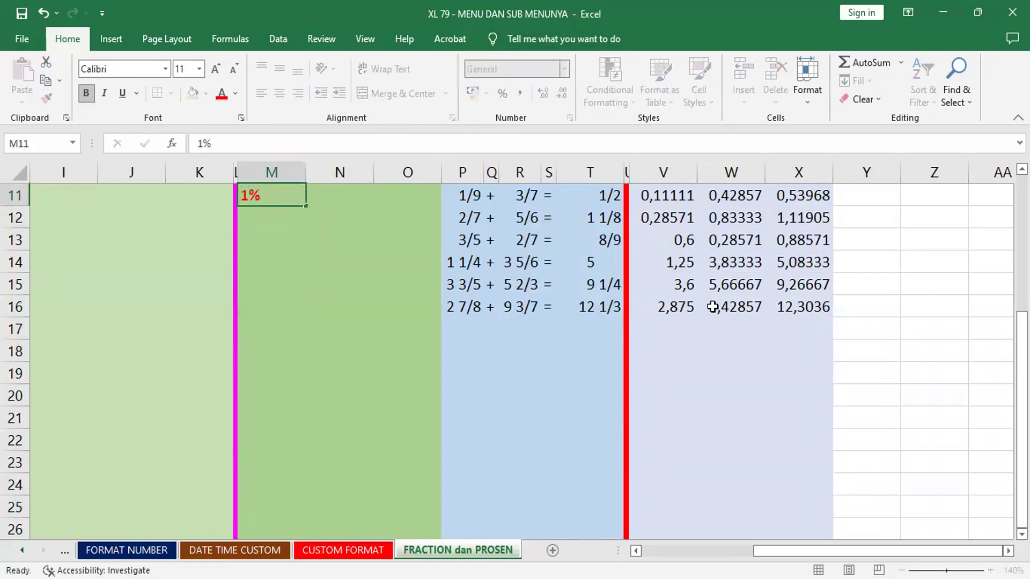
key(Return)
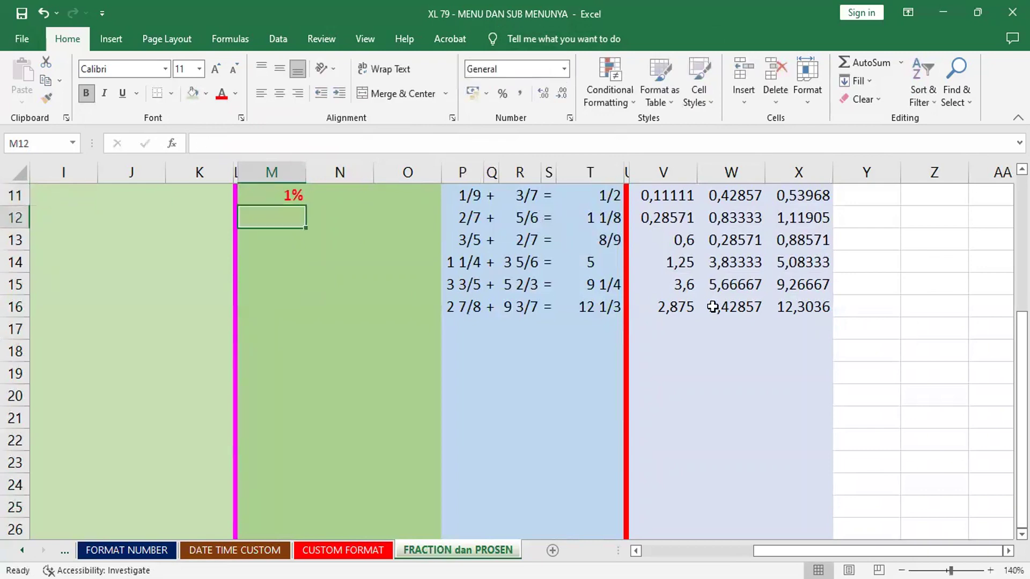
Enter 1% in the General-formatted cell M12 and reselect it to check its number format.
click(292, 195)
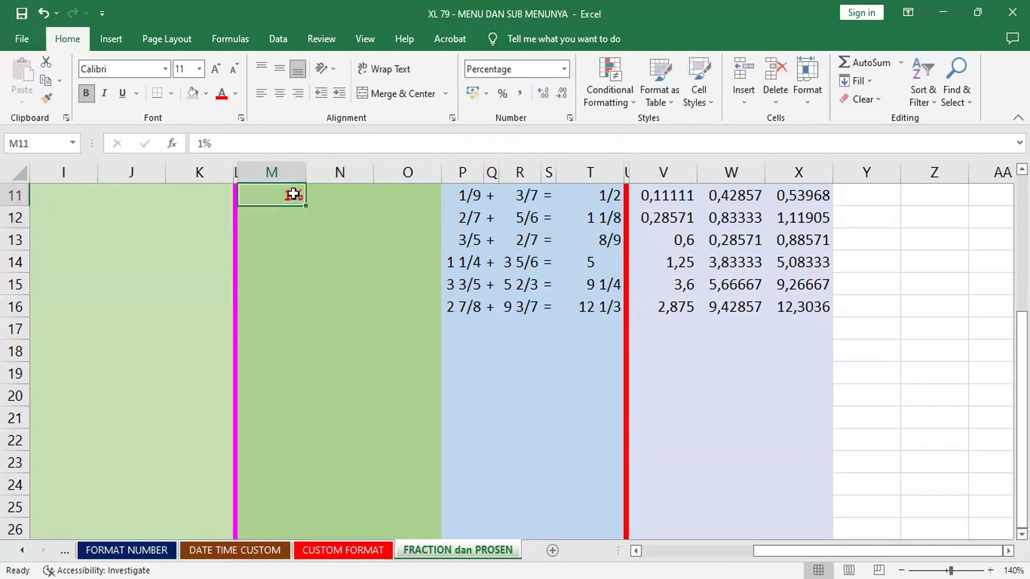
click(289, 222)
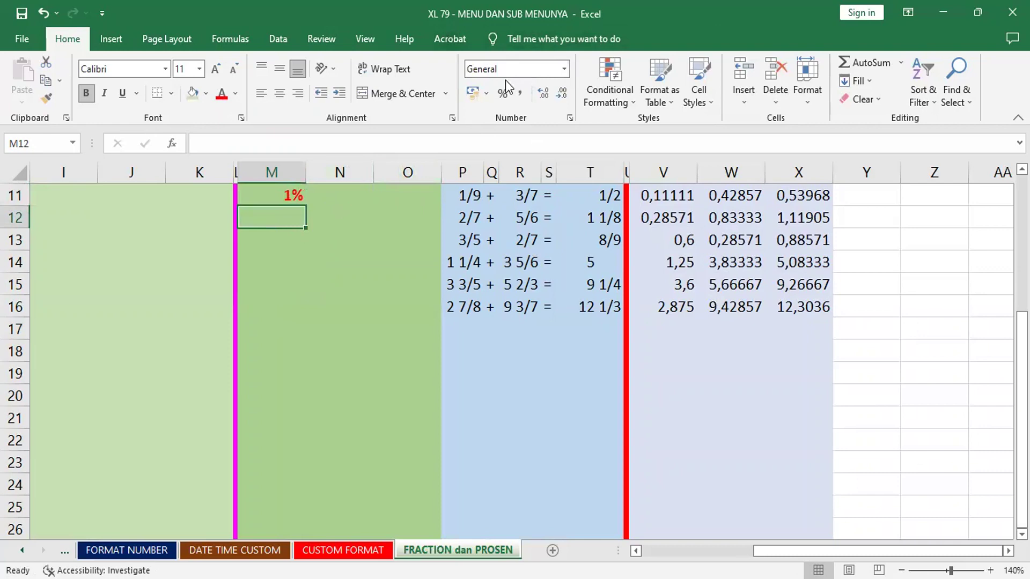
text(1%)
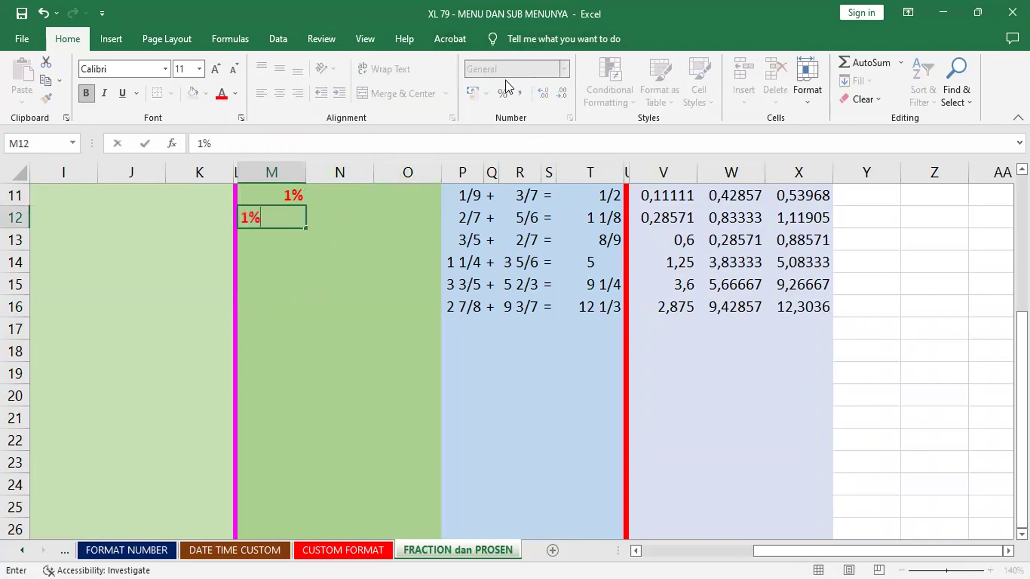
key(Return)
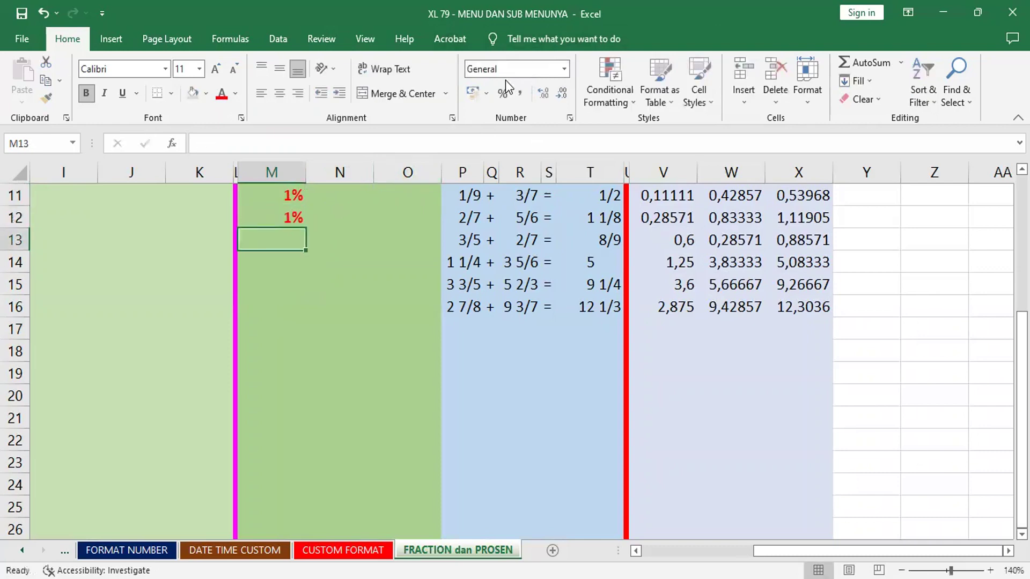
click(263, 220)
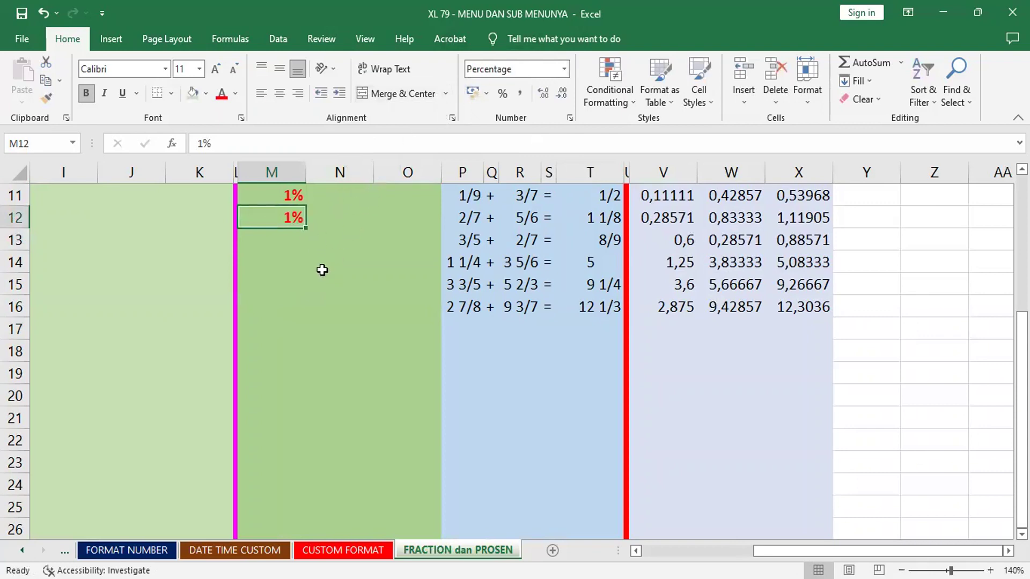
Enter 0,01 in the General-formatted cell N16 and in the percentage-formatted cell I11.
click(311, 300)
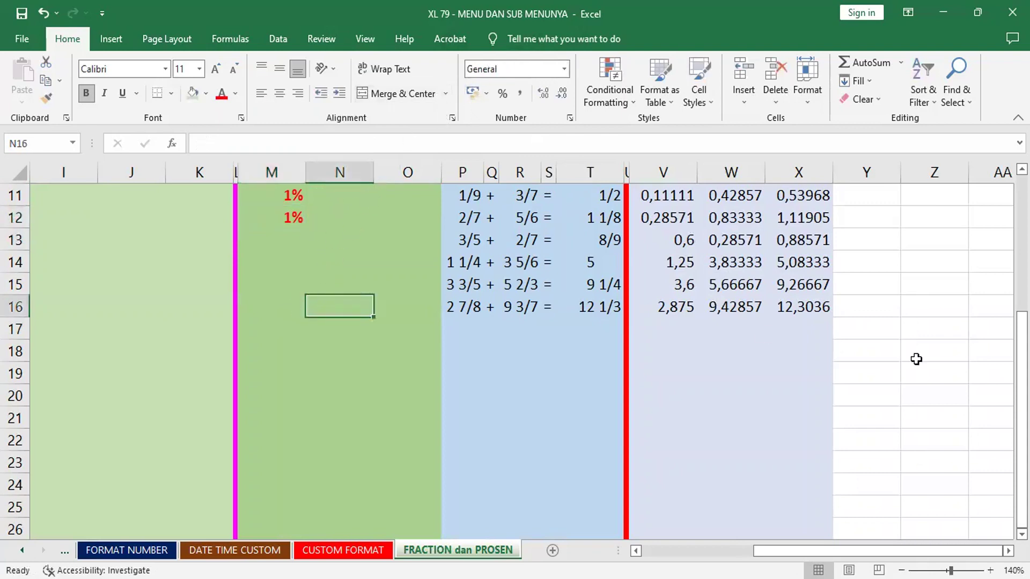
text(0,01)
key(Return)
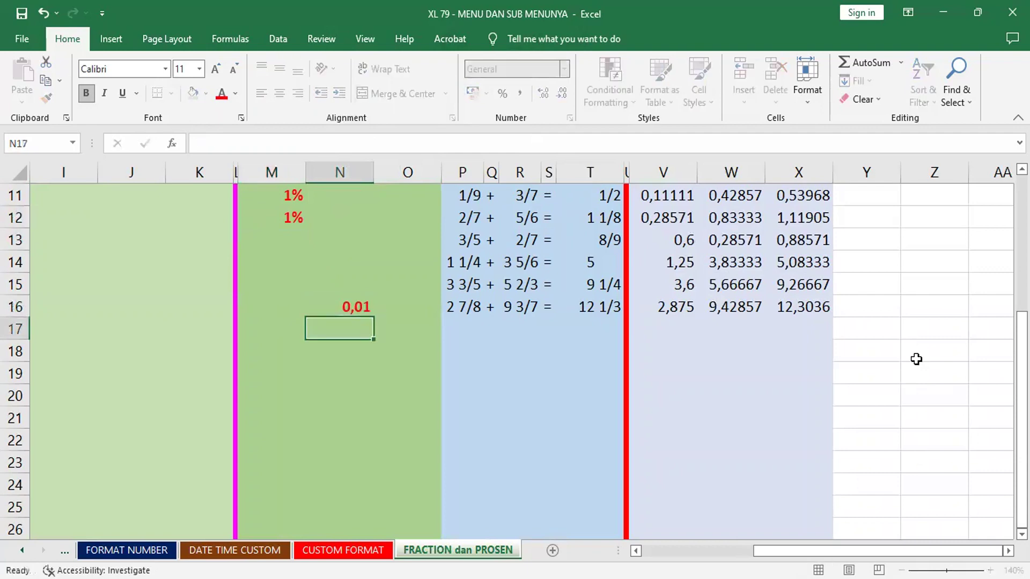
click(355, 306)
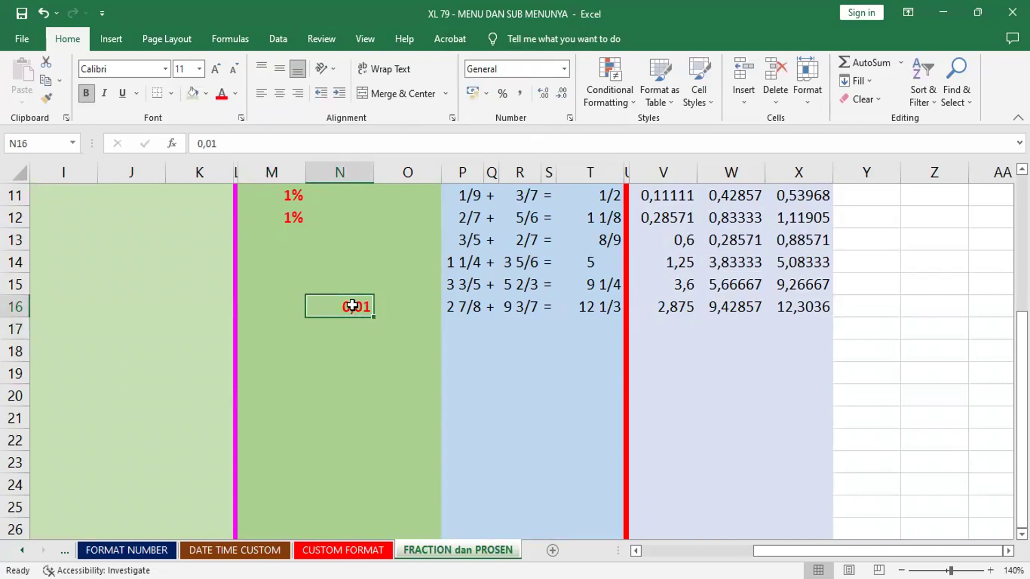
click(58, 195)
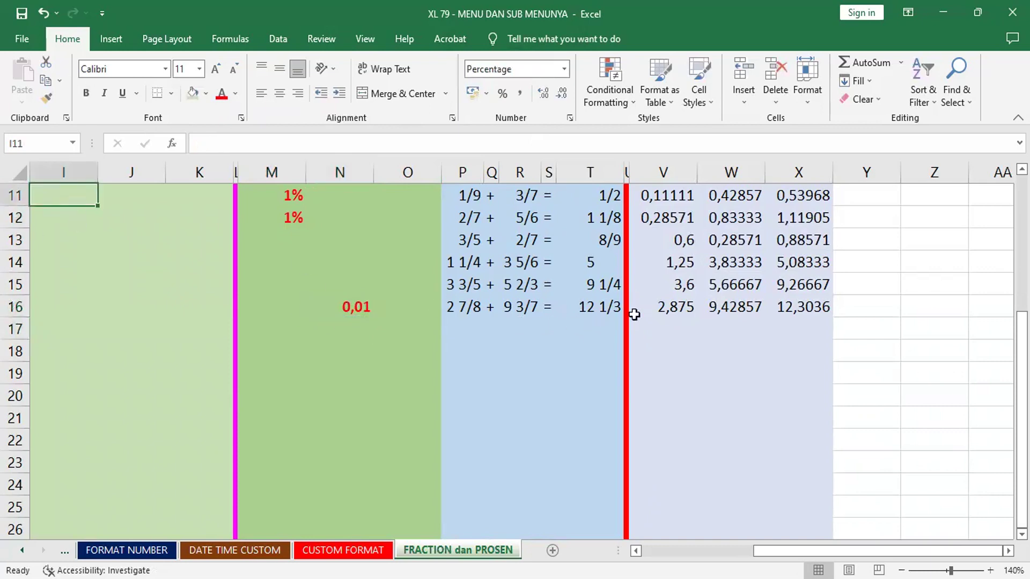
text(0,01)
key(Return)
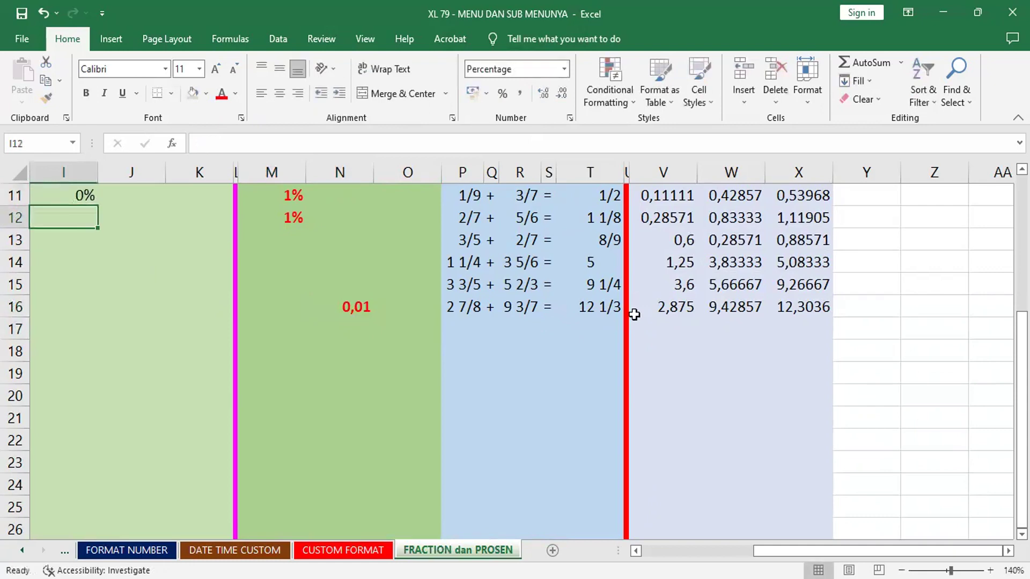
Apply the Percentage number format to cell N16 in the darker green block.
click(340, 308)
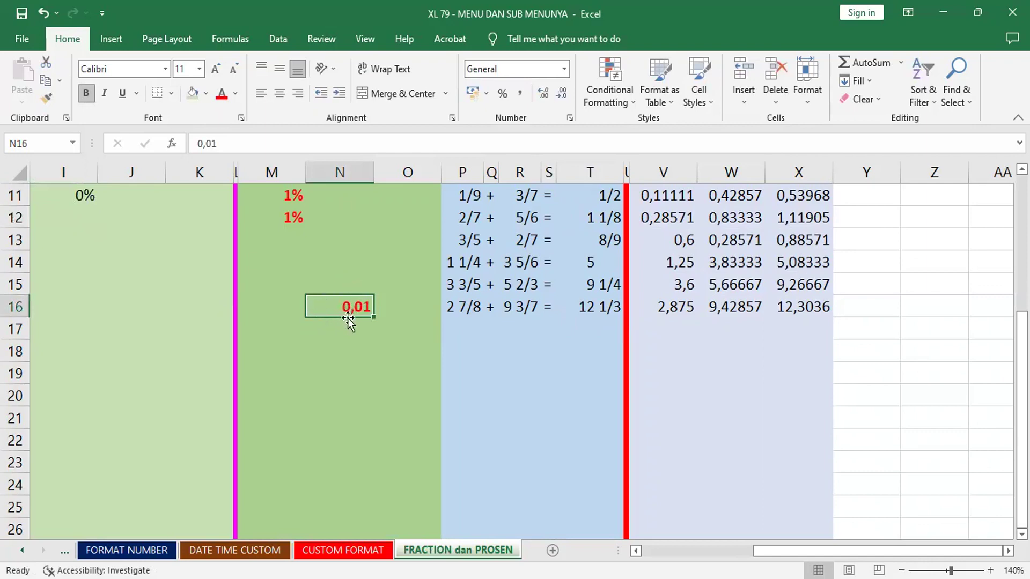
click(565, 69)
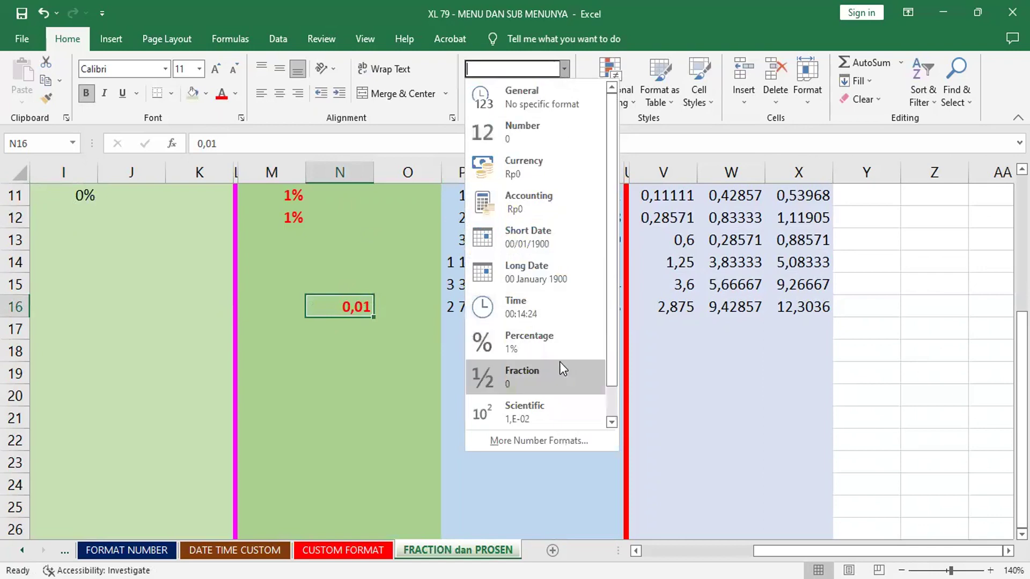
click(545, 338)
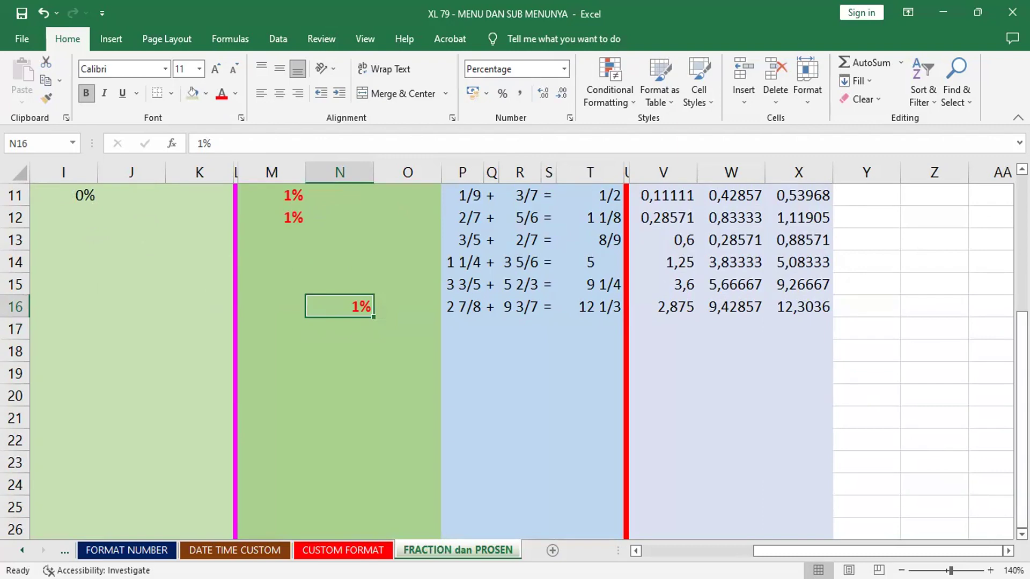
Fill the empty range Y11:AA26 with Gold, Accent 4, Lighter 60%.
scroll(515, 349, right, 5)
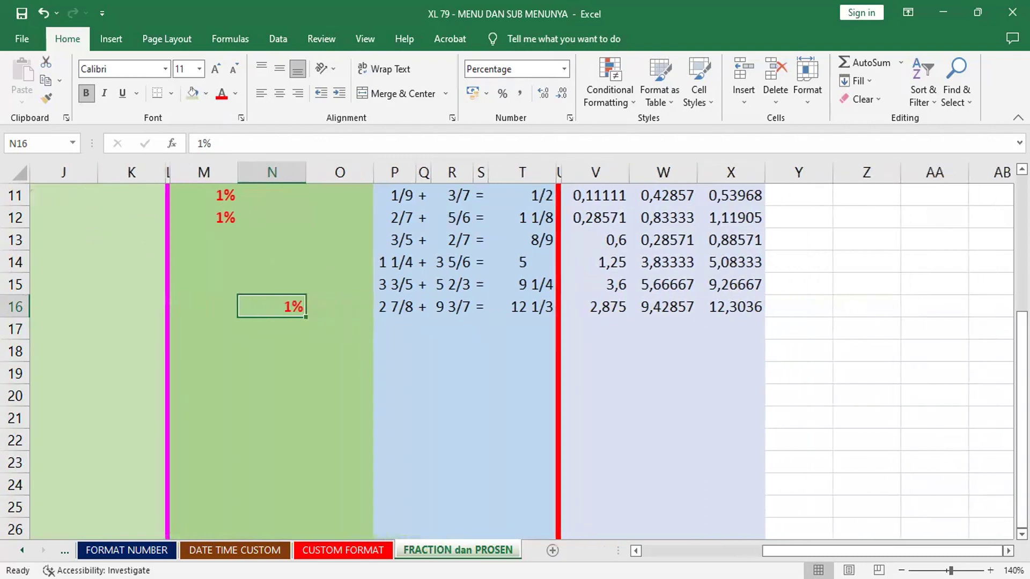
scroll(515, 349, right, 2)
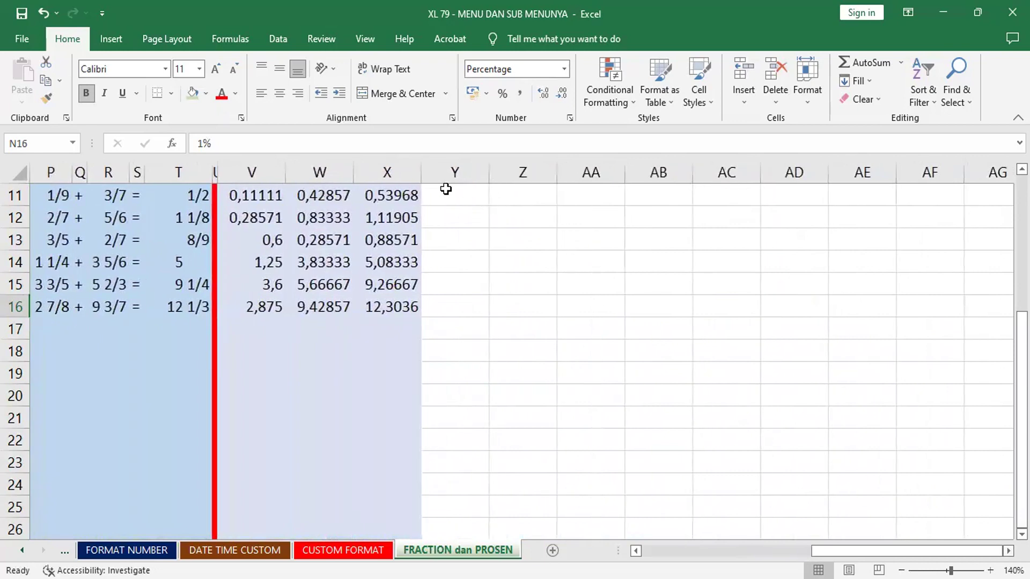
drag(446, 194, 600, 196)
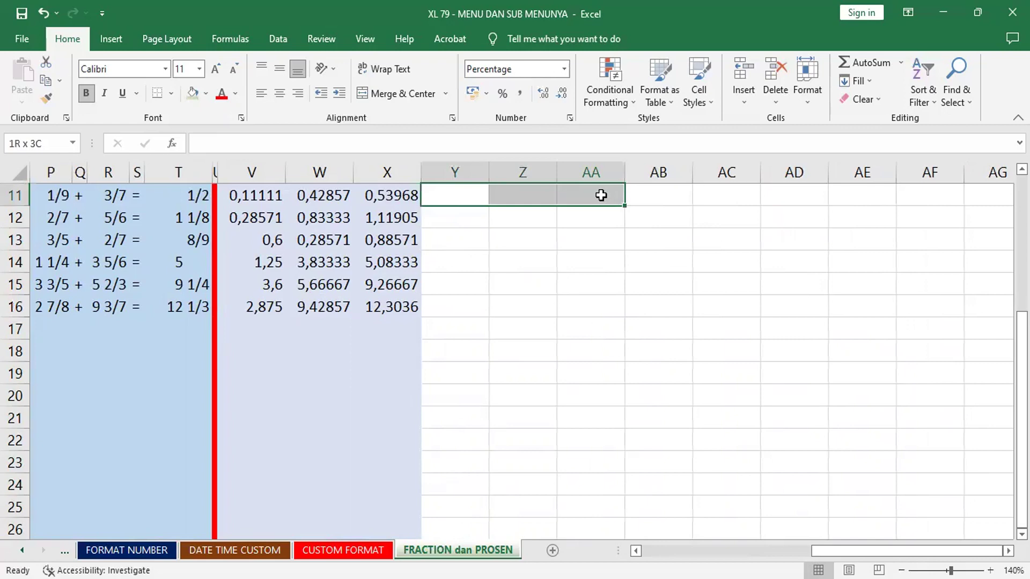
drag(601, 195, 613, 510)
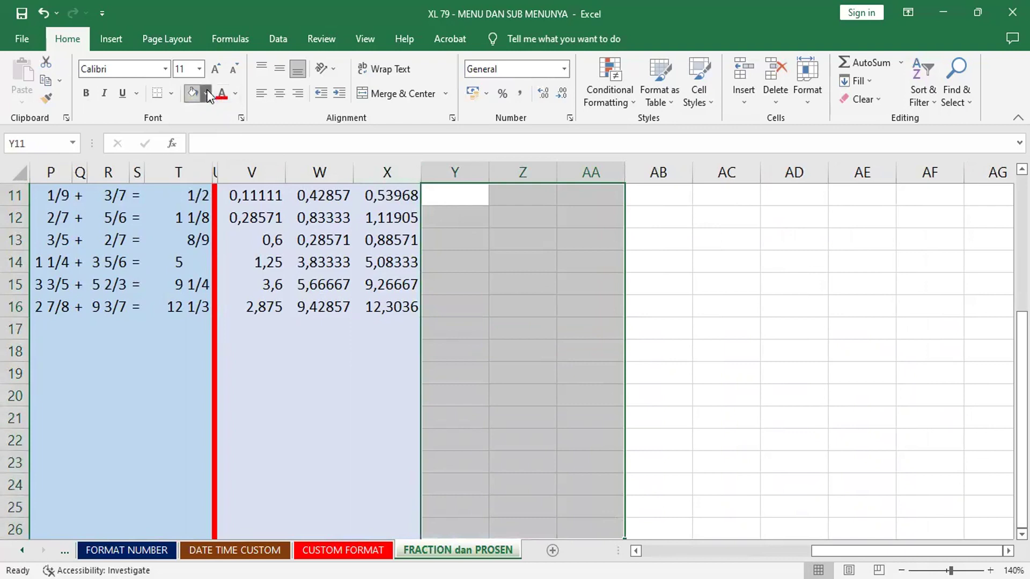
click(207, 96)
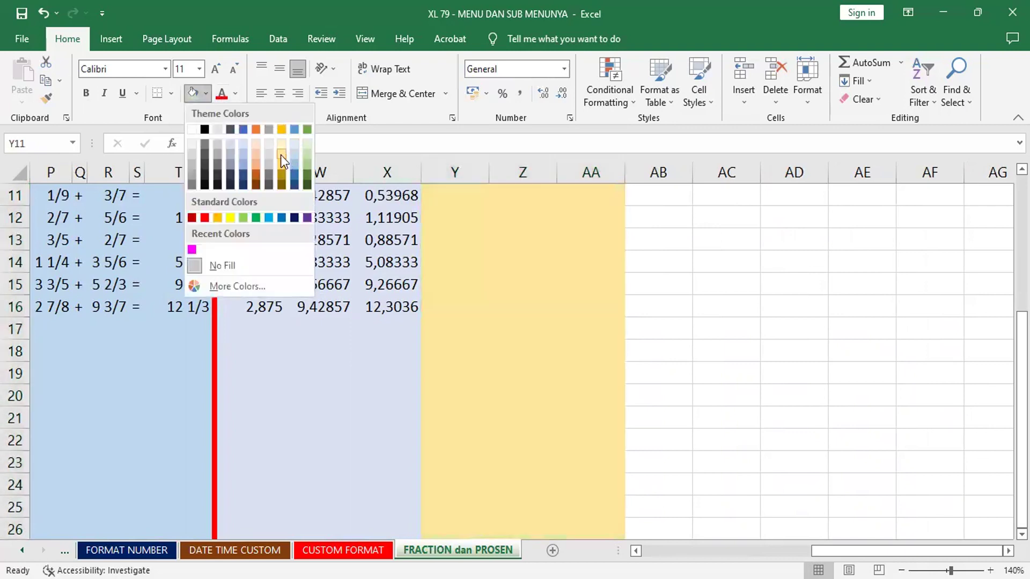
click(281, 155)
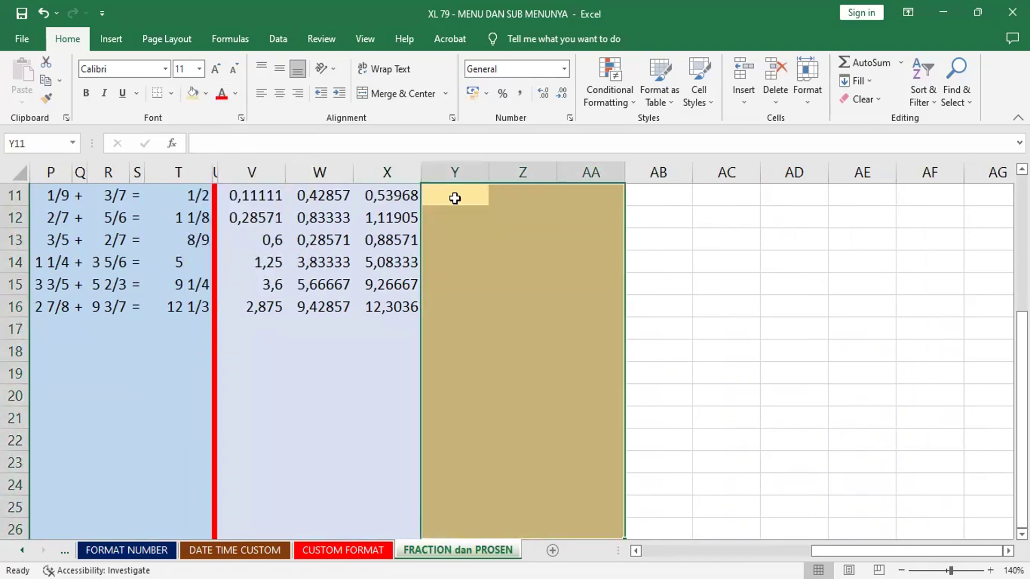
Enter 0,01 in the General-formatted cell AA11 of the gold block.
click(455, 198)
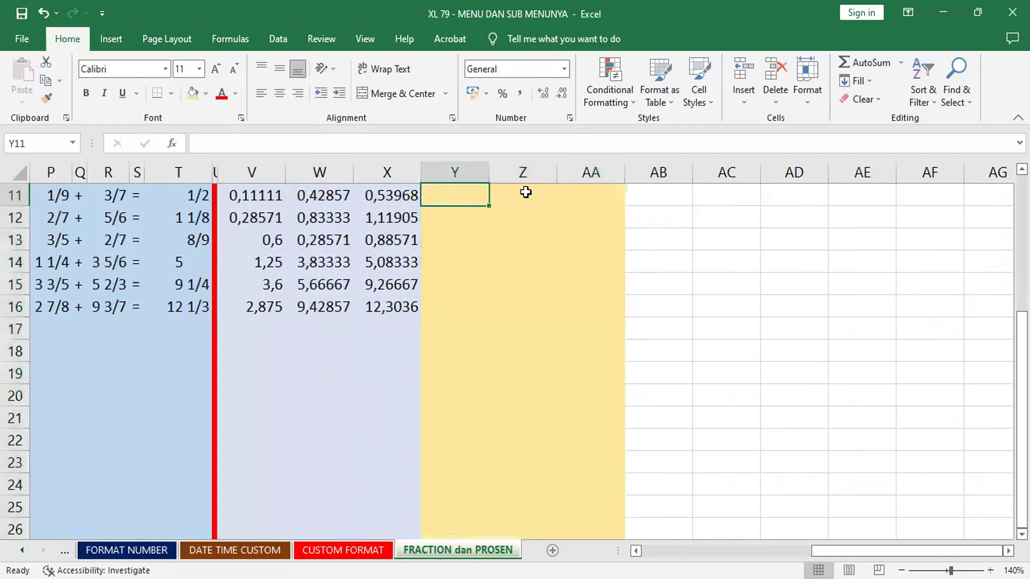
click(525, 195)
click(587, 196)
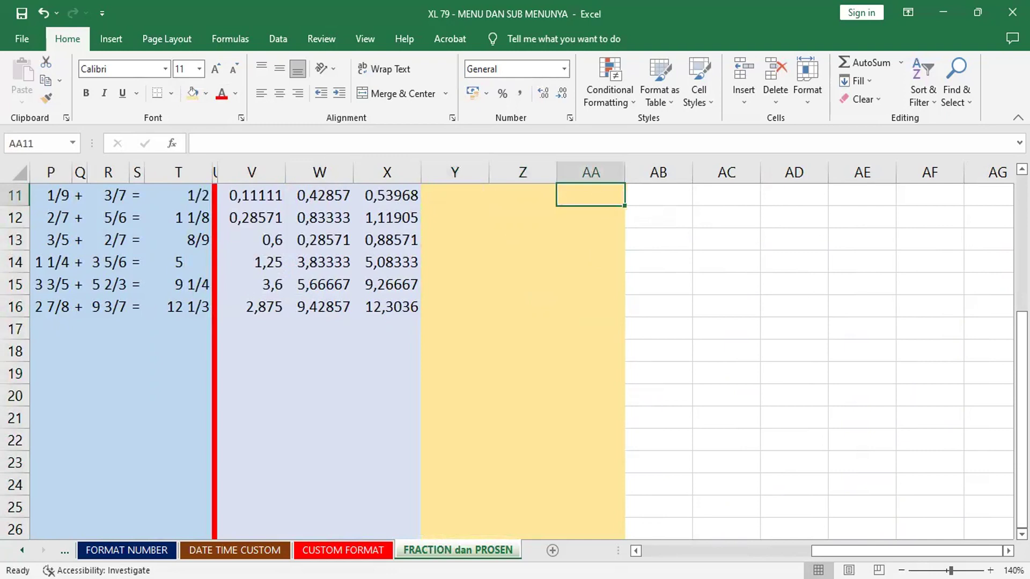
text(0,0)
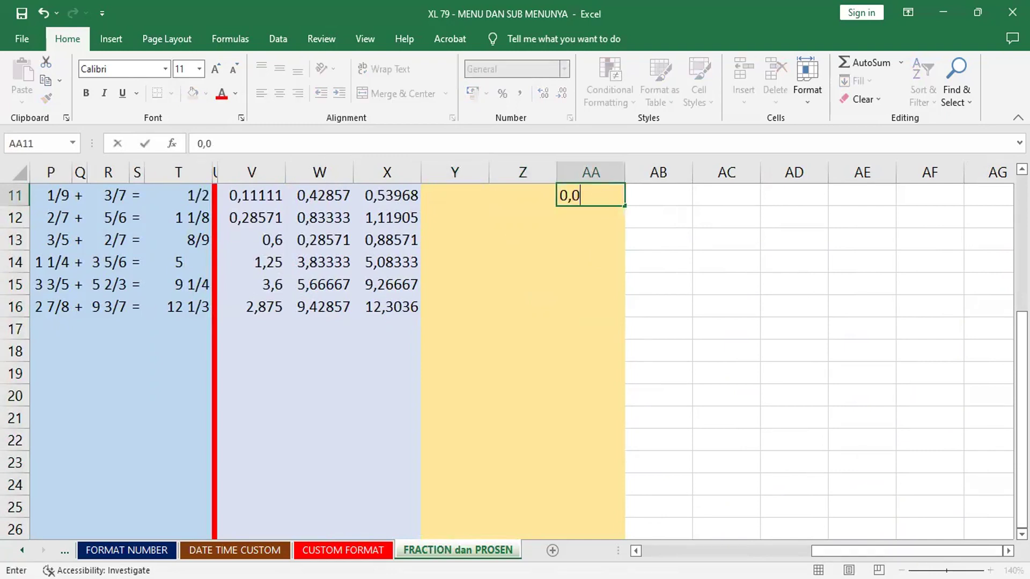
text(1)
key(Return)
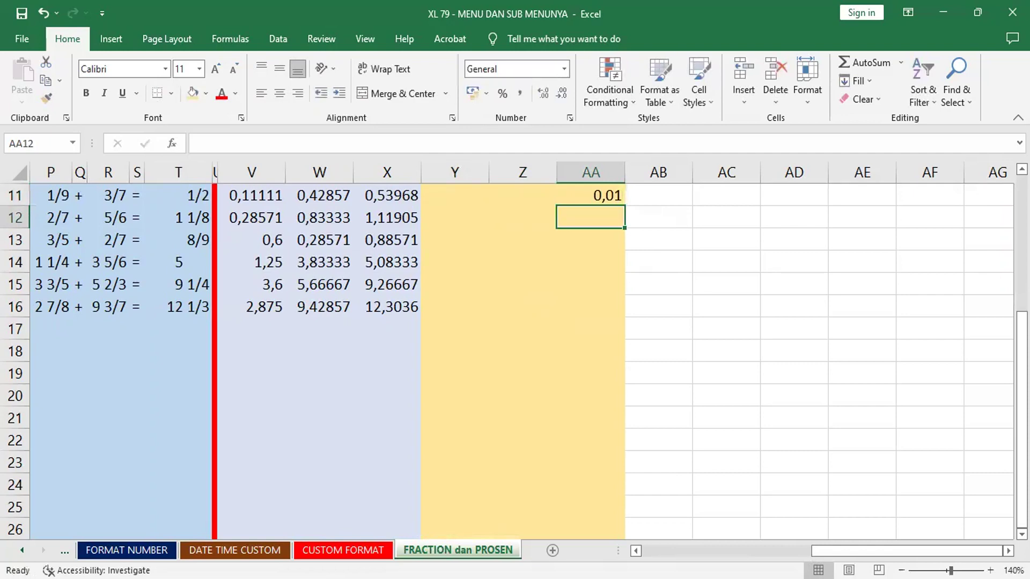
Enter 0,1, 0,25, 0,5, 0,75 and 1 down the General-formatted cells AA12 to AA16 of the gold block.
text(0,1)
key(Return)
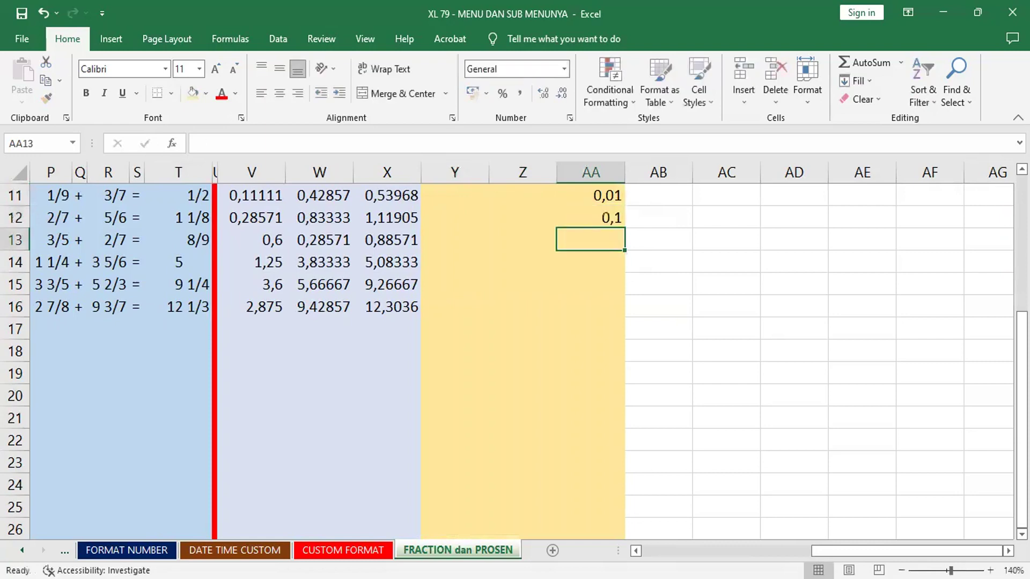
text(,25)
key(Return)
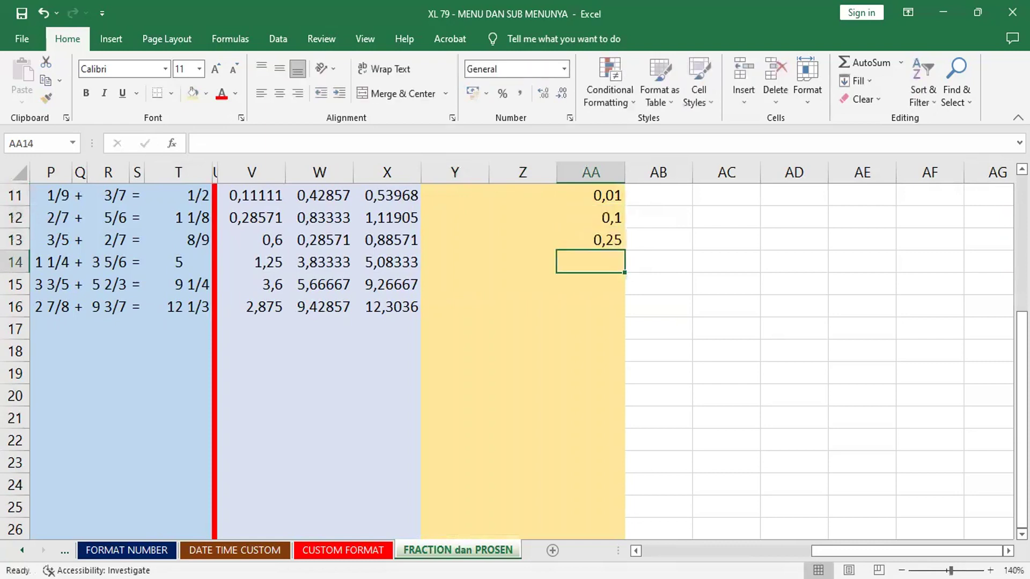
text(0,5)
key(Return)
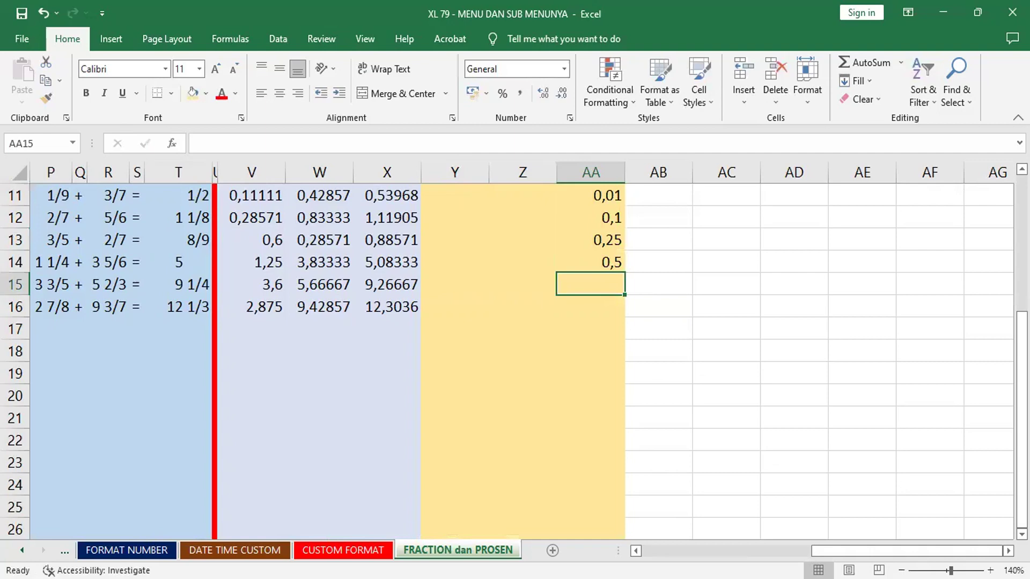
text(,75)
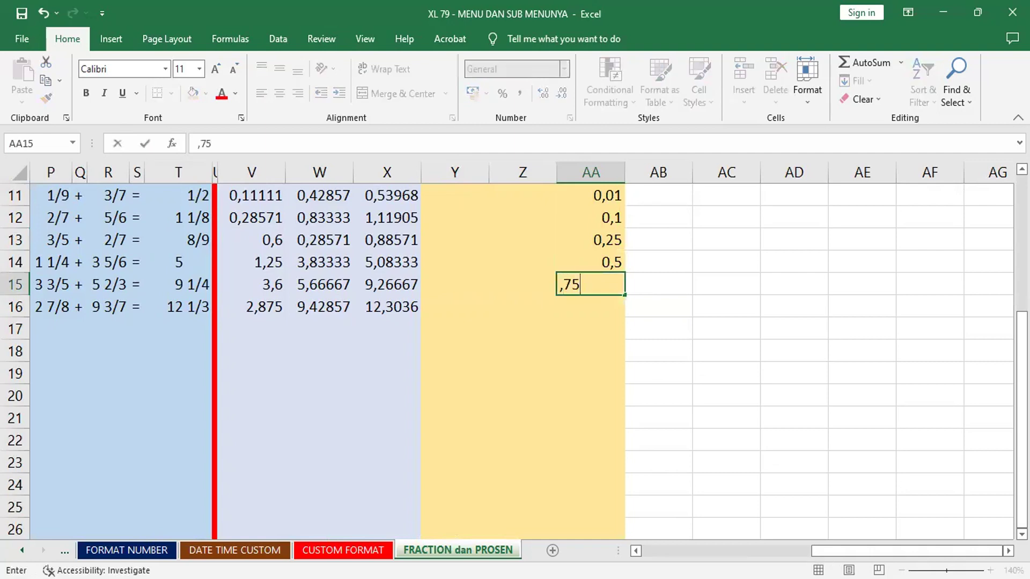
key(Return)
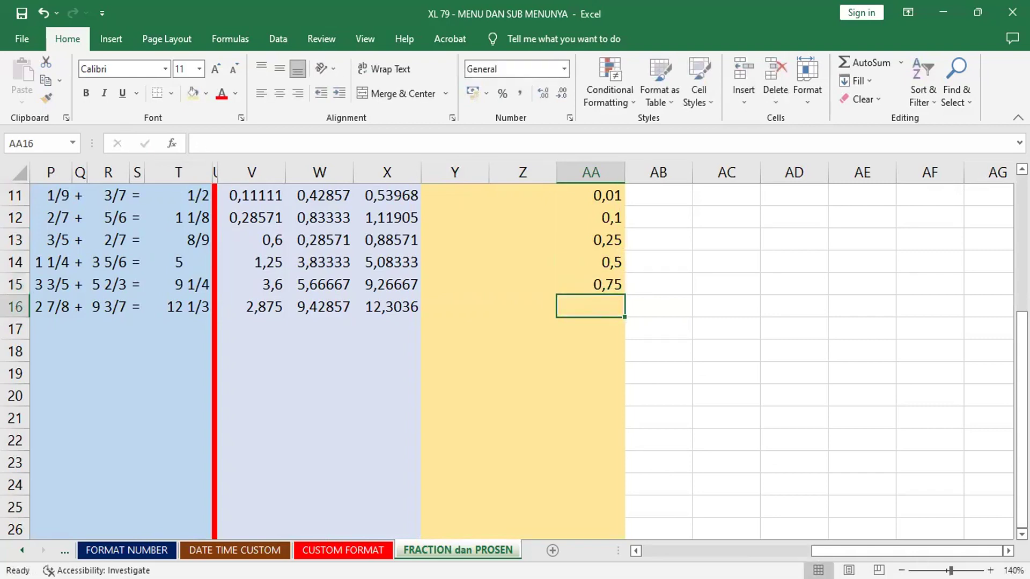
text(1)
key(Return)
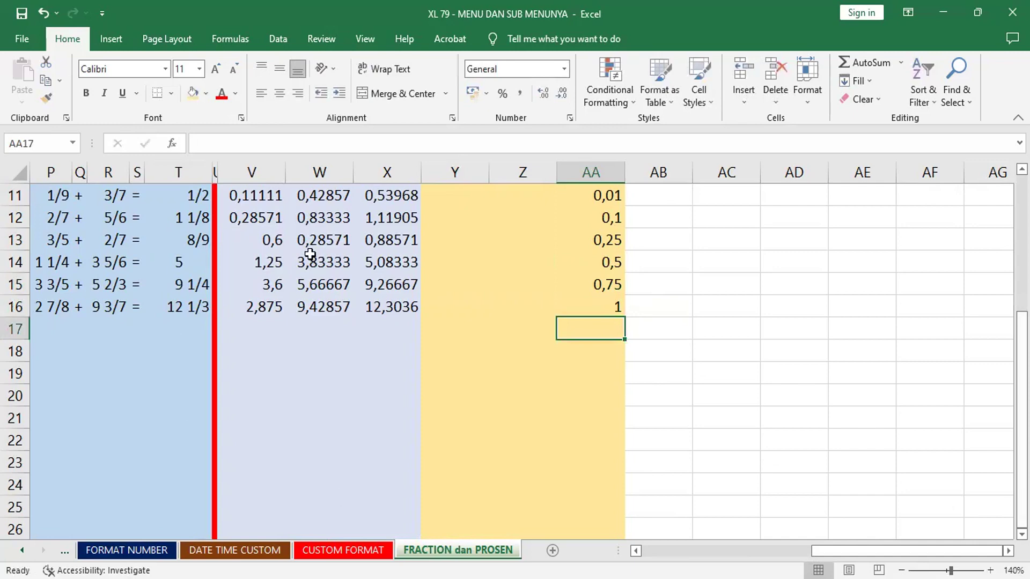
Apply the Percentage number format with 0 decimal places to the decimal values in AA11:AA16.
drag(597, 199, 600, 305)
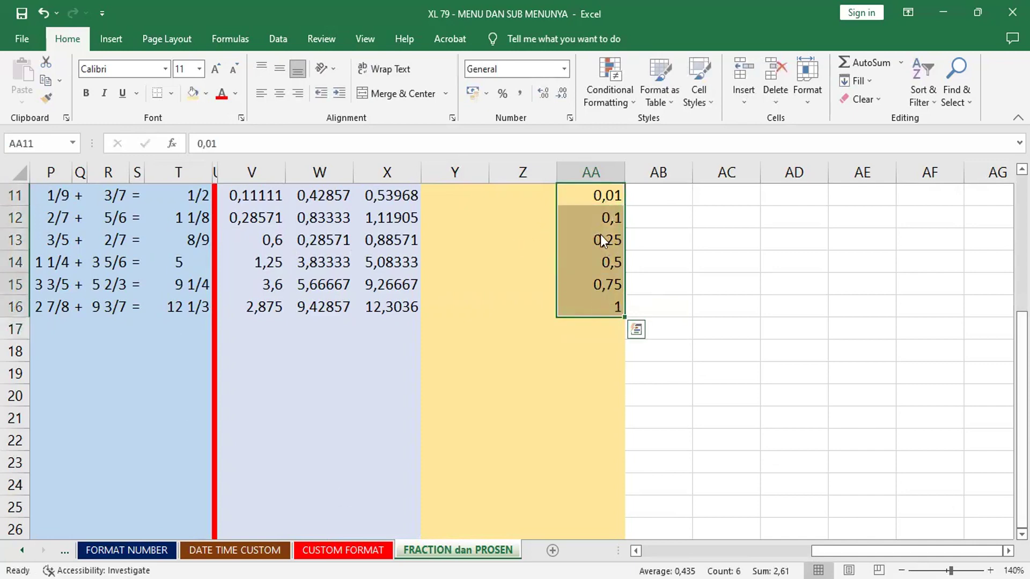
right_click(601, 234)
click(655, 511)
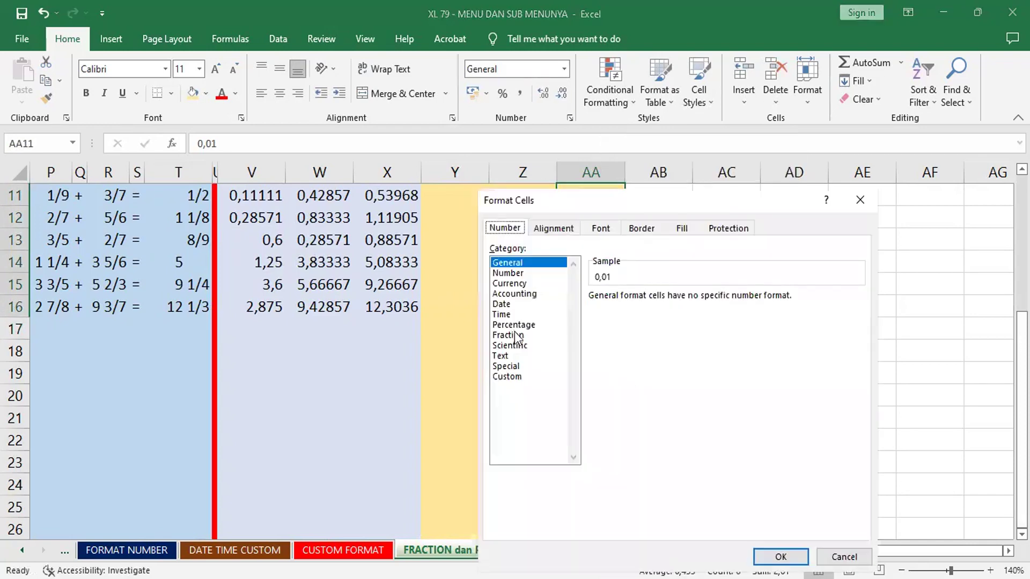
click(512, 325)
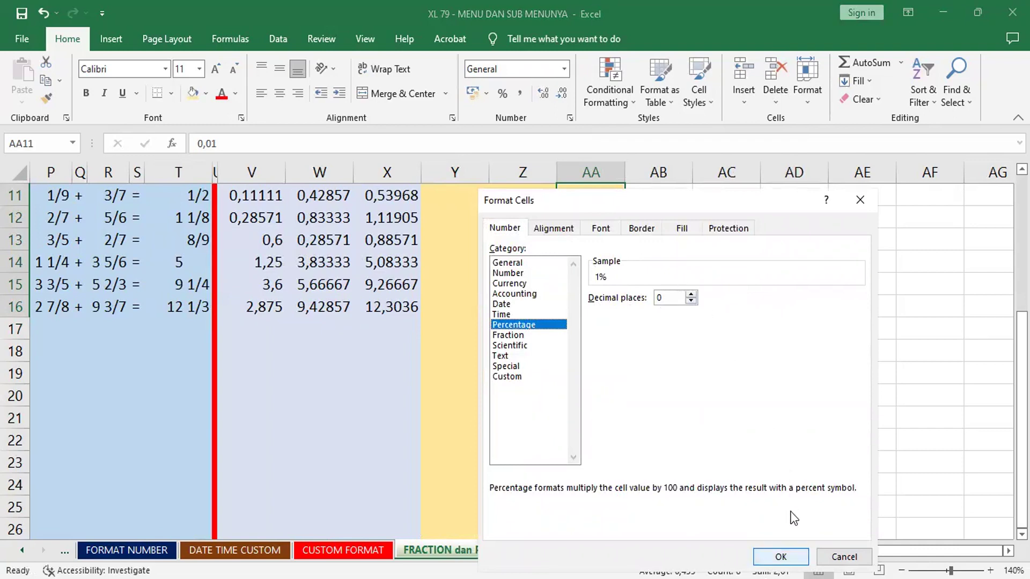
key(Tab)
key(Return)
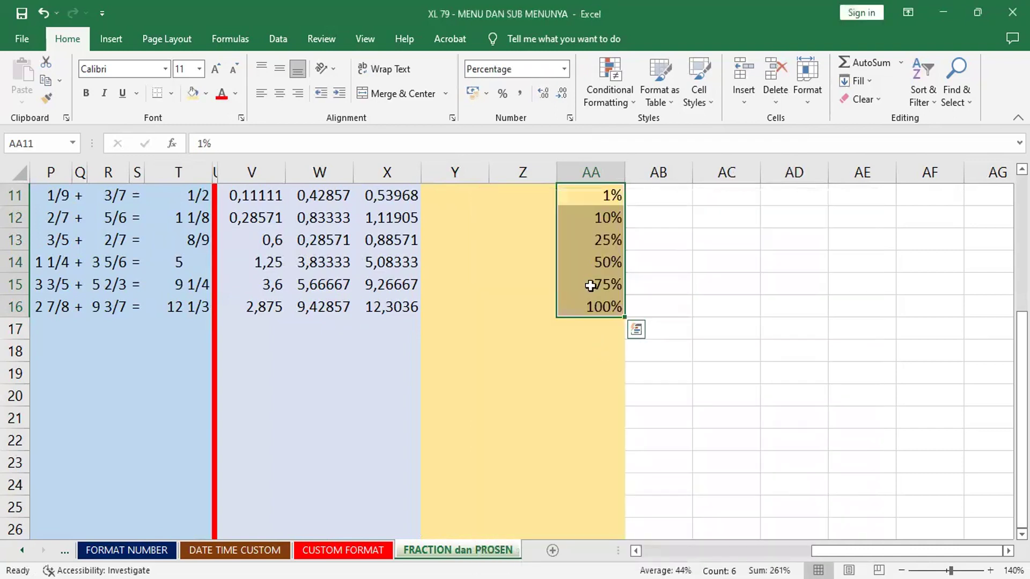
click(592, 332)
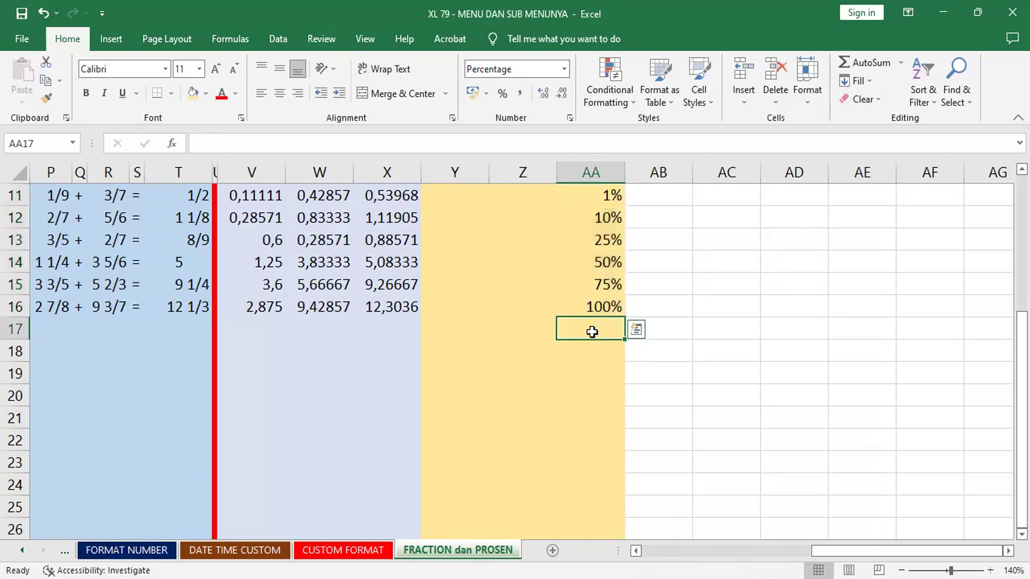
Apply the Percentage number format to the empty range Z11:Z16 in the gold block.
click(520, 194)
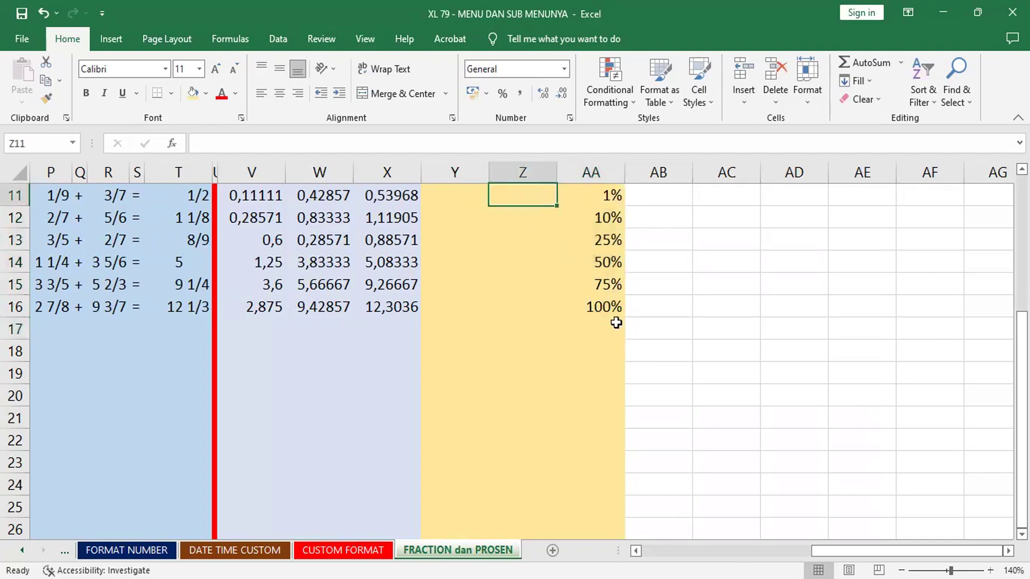
shift+click(533, 315)
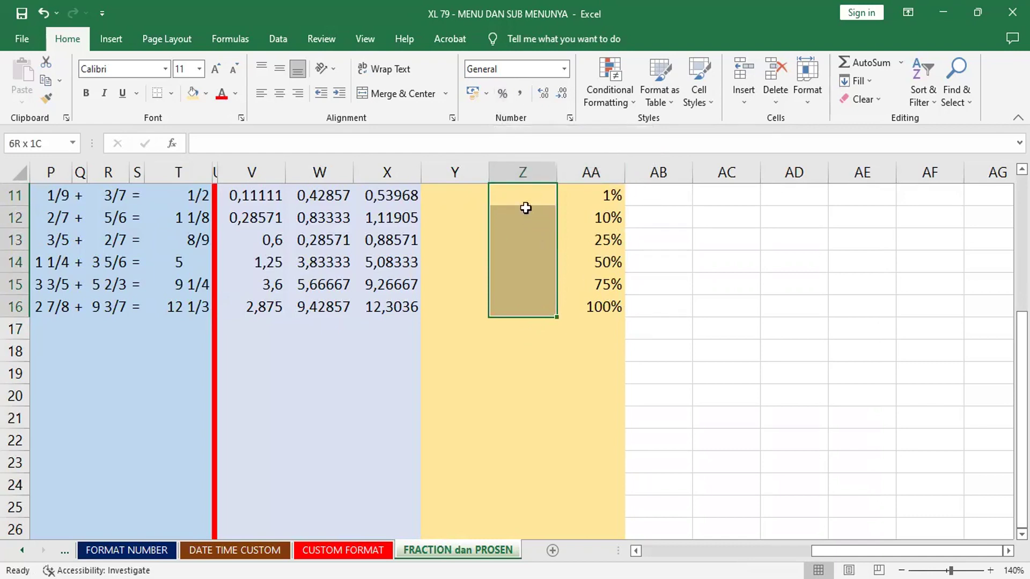
click(503, 95)
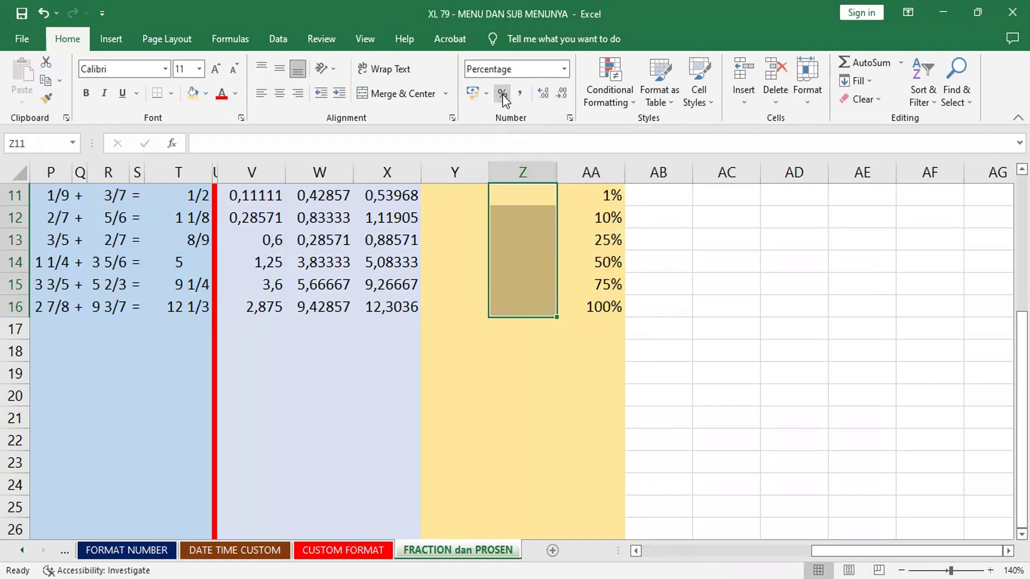
Enter 1%, 10%, 25%, 50%, 75% and 100% down the percentage-formatted cells Z11 to Z16.
text(1)
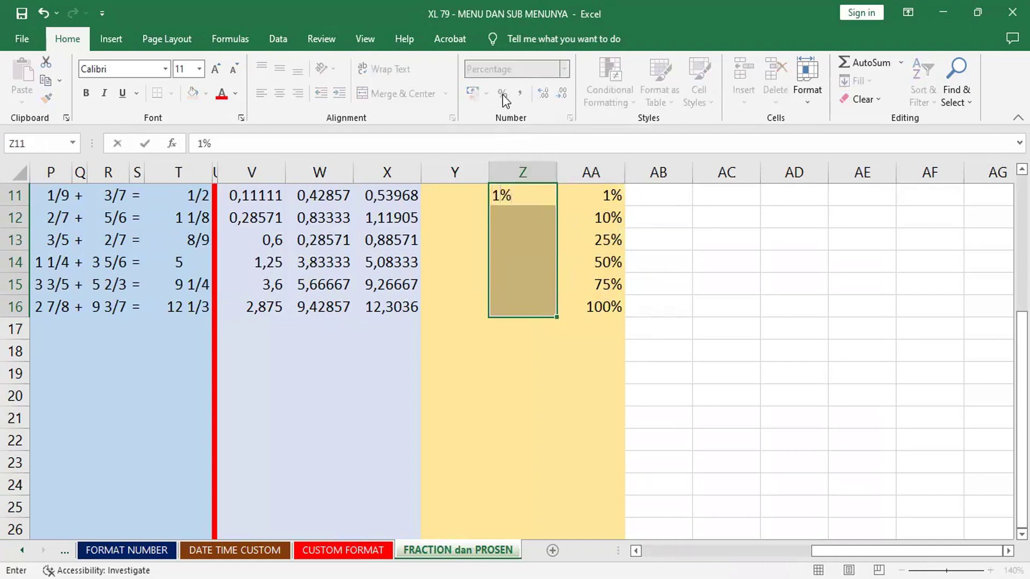
key(Return)
text(10)
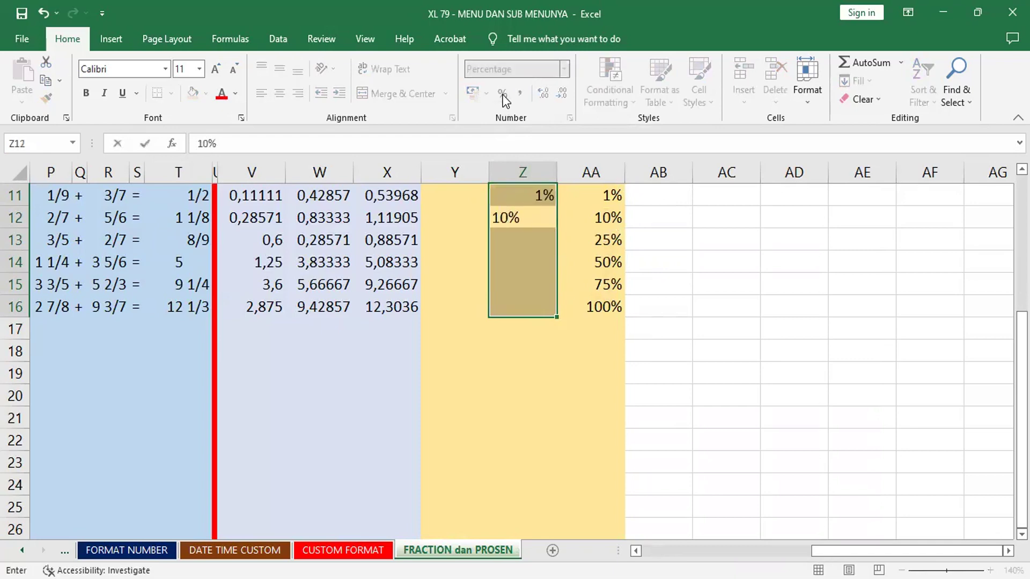
key(Return)
text(25)
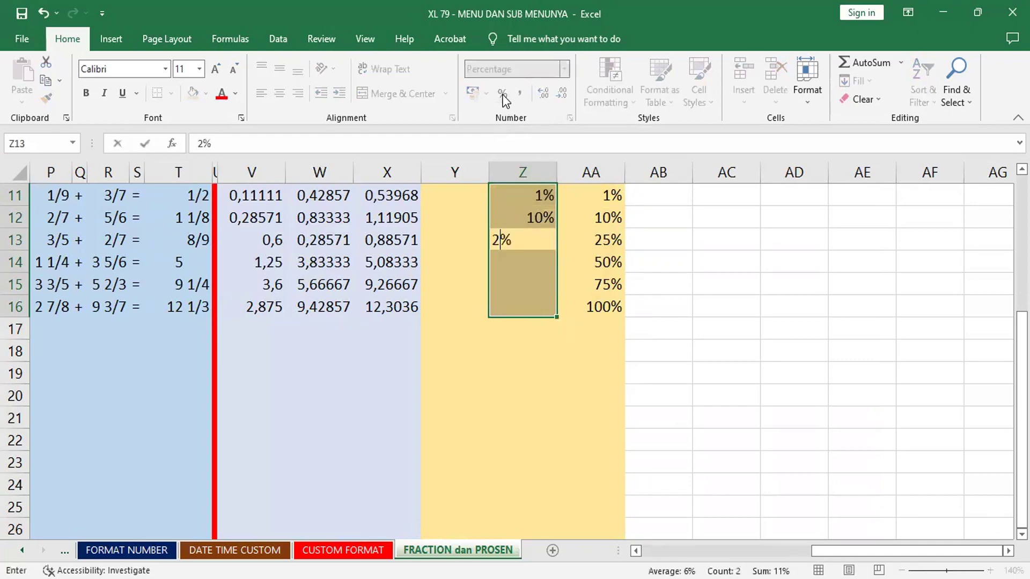
key(Return)
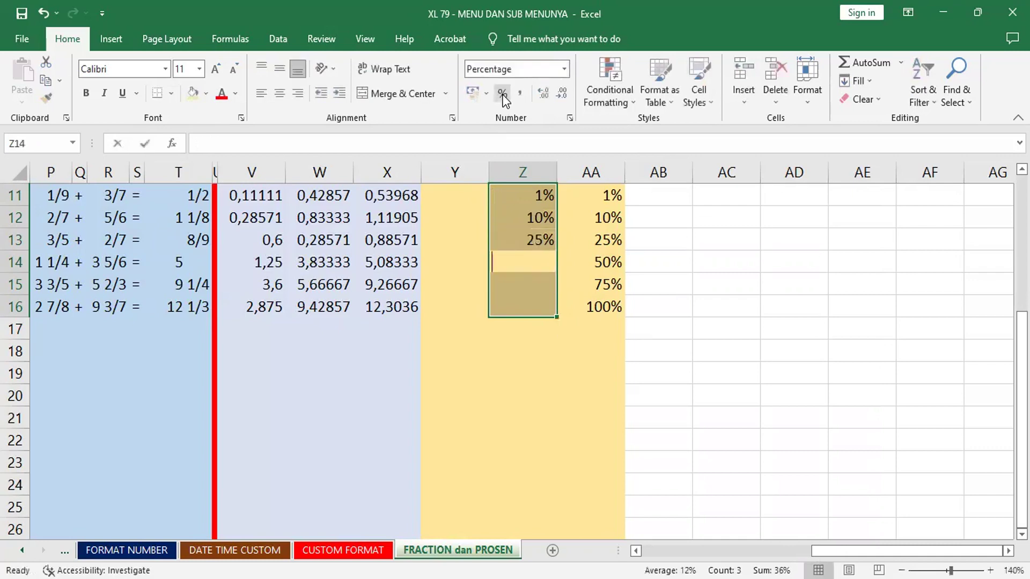
text(50)
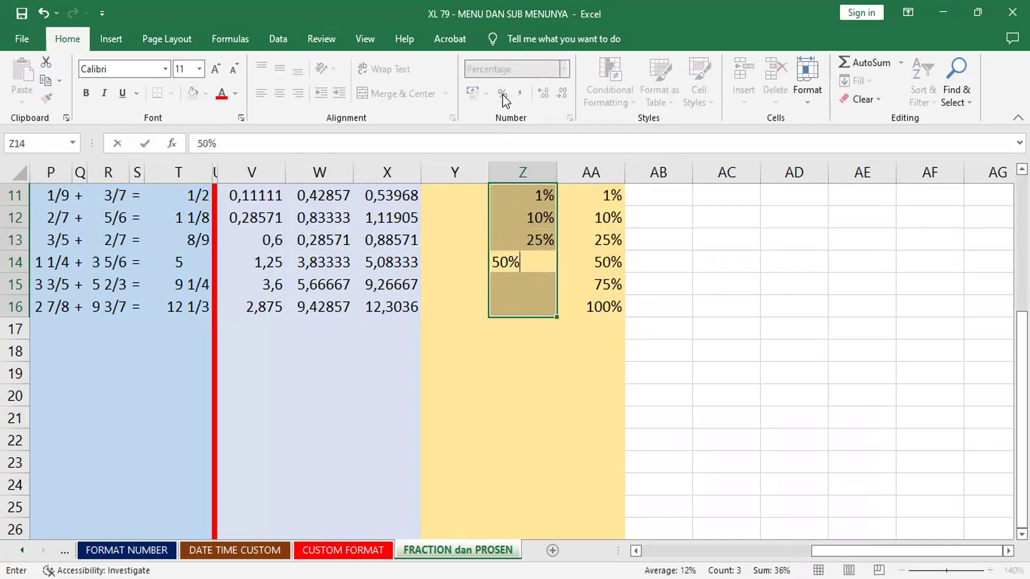
key(Return)
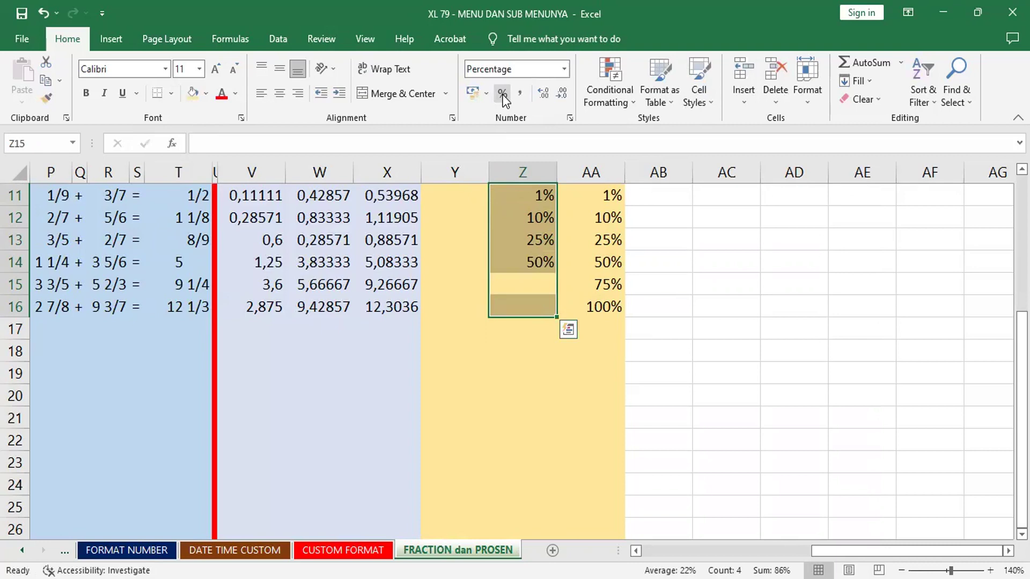
text(75)
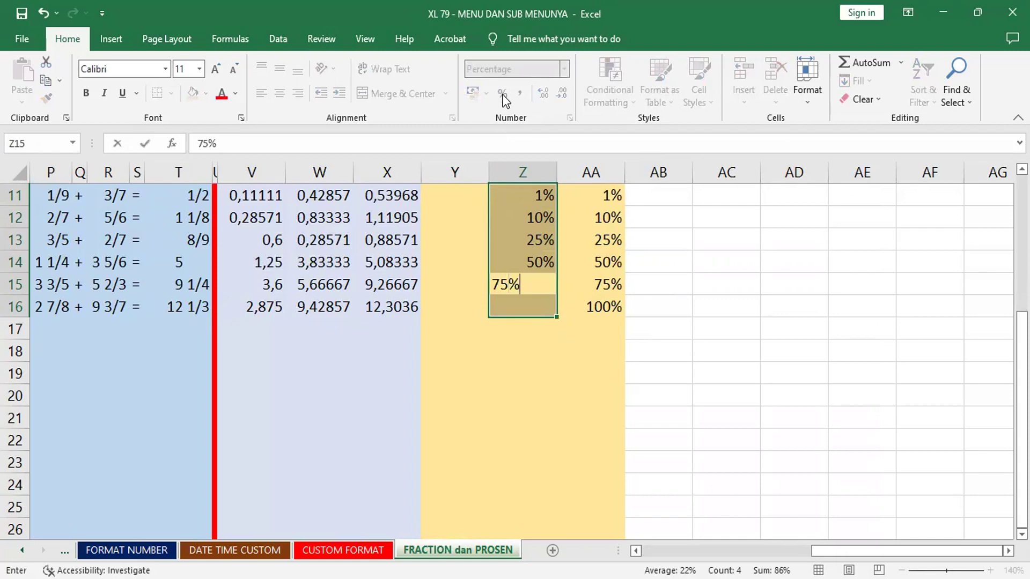
key(Return)
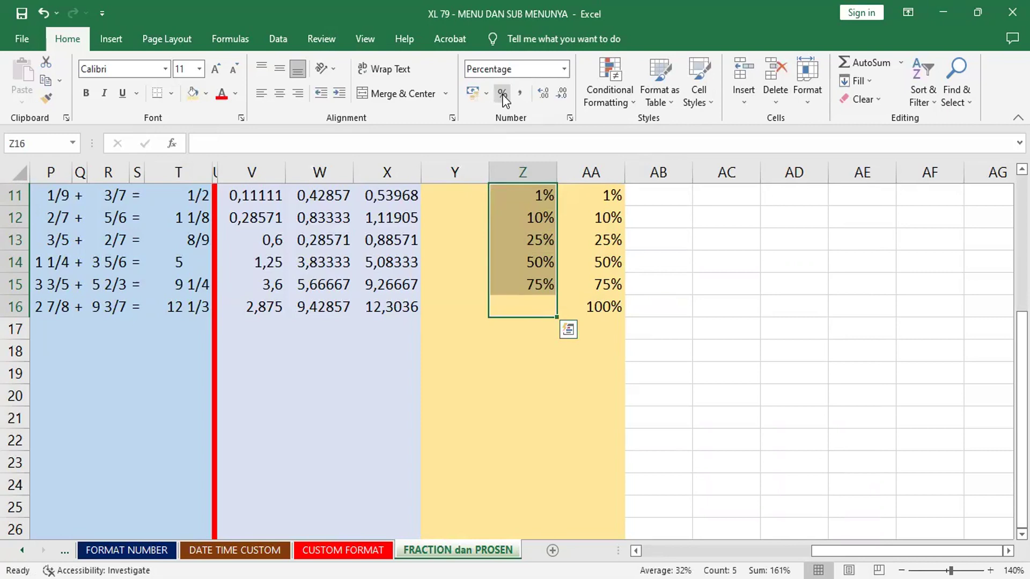
text(100)
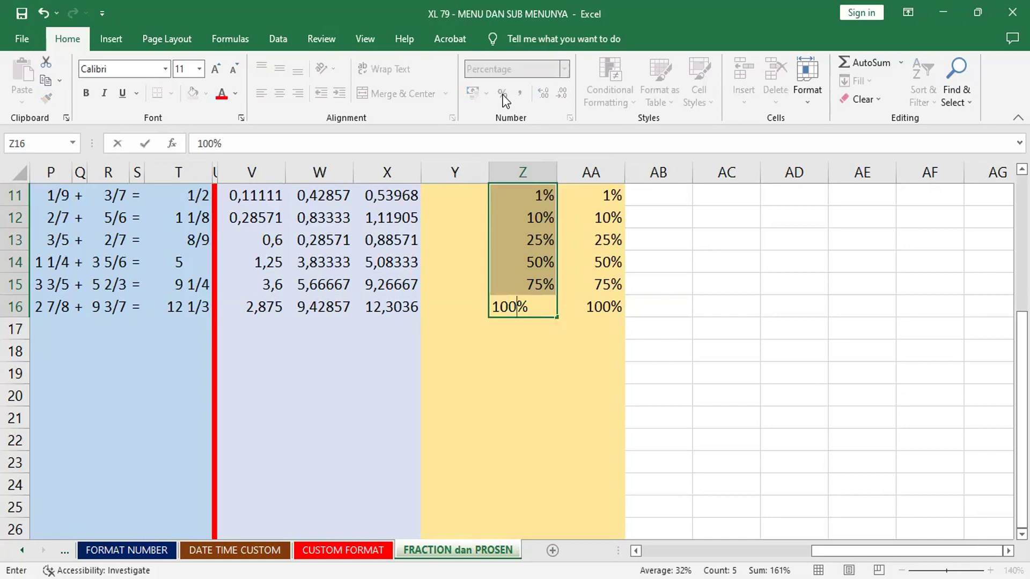
key(Return)
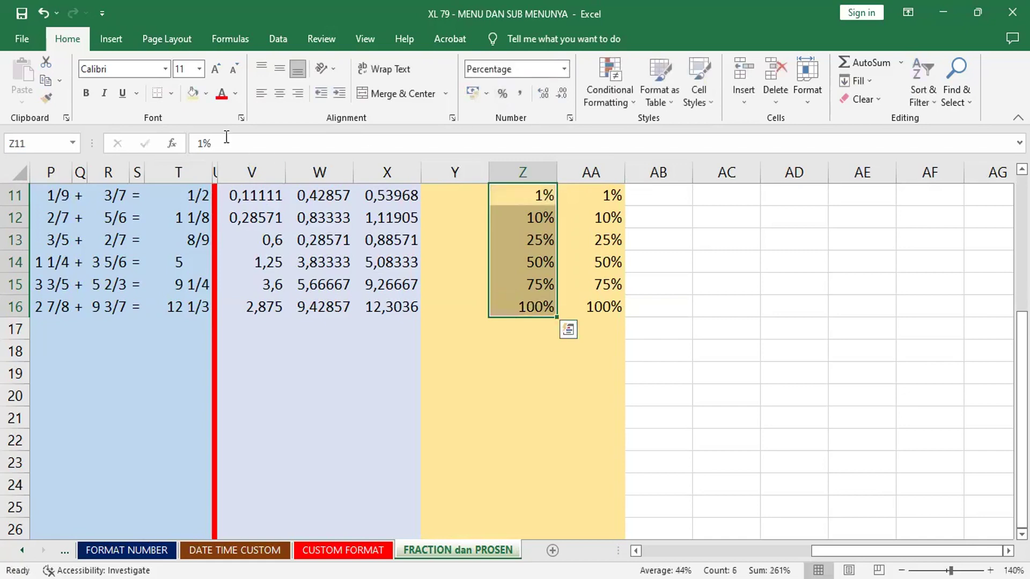
click(459, 398)
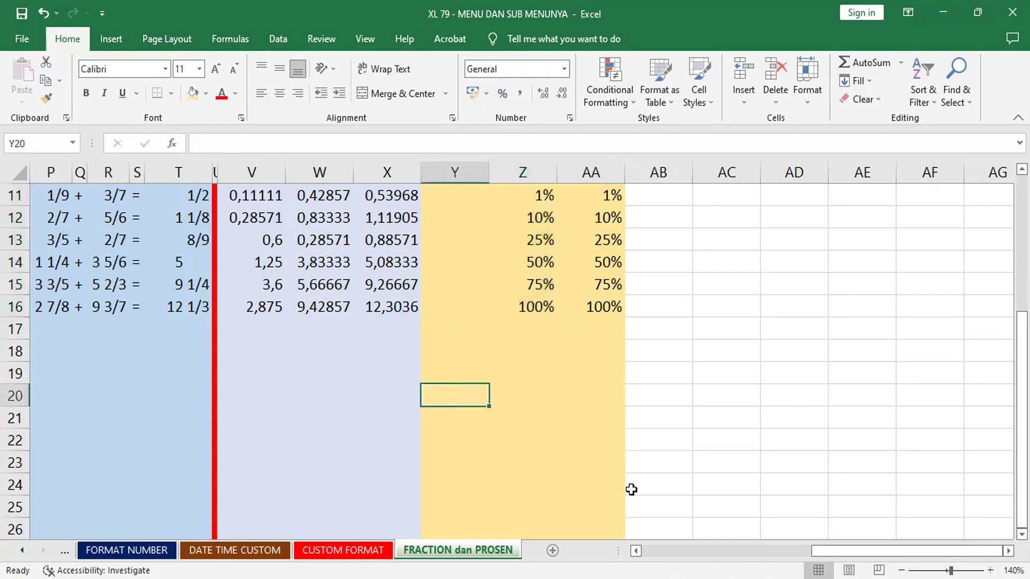
Review the Number, Alignment, Font, Border and Fill settings in Format Cells for the empty cell Z18, leaving them unapplied.
right_click(510, 351)
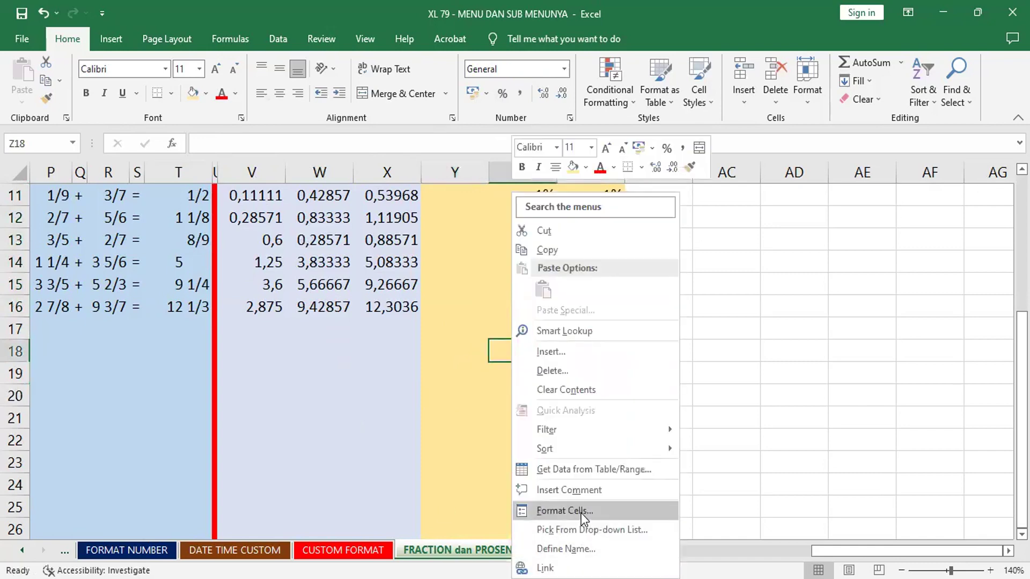
click(581, 512)
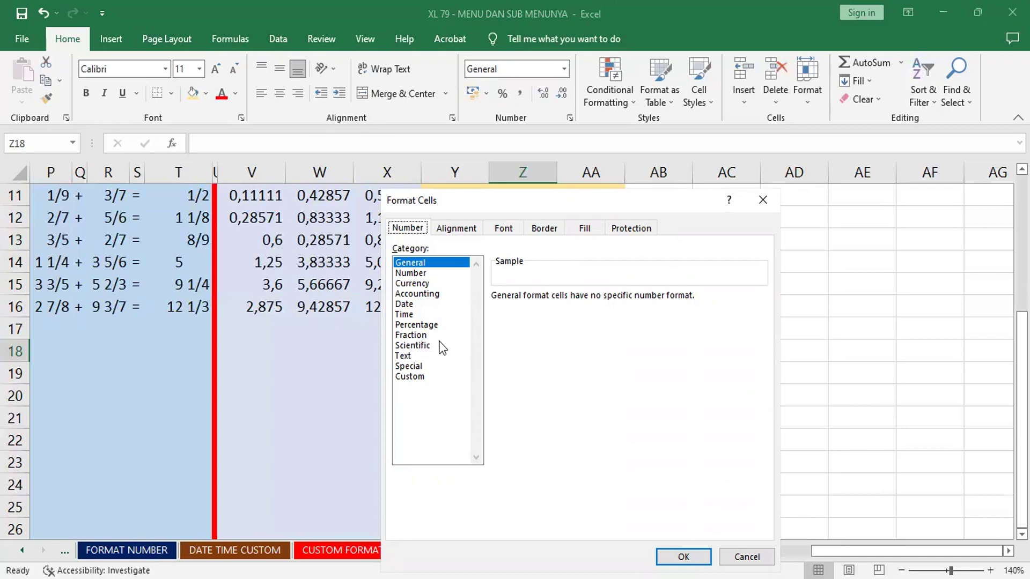
click(471, 230)
click(504, 231)
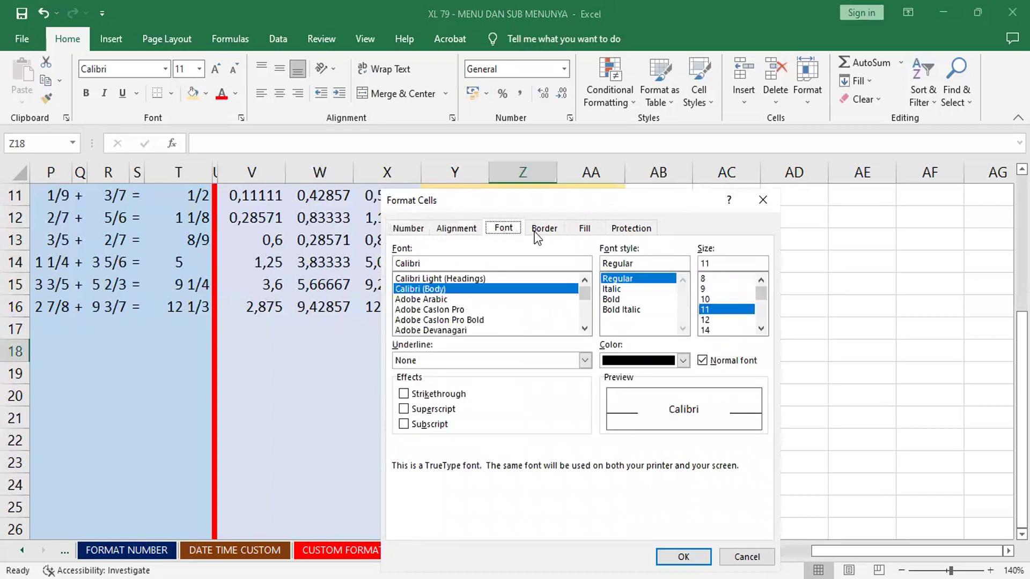
click(545, 233)
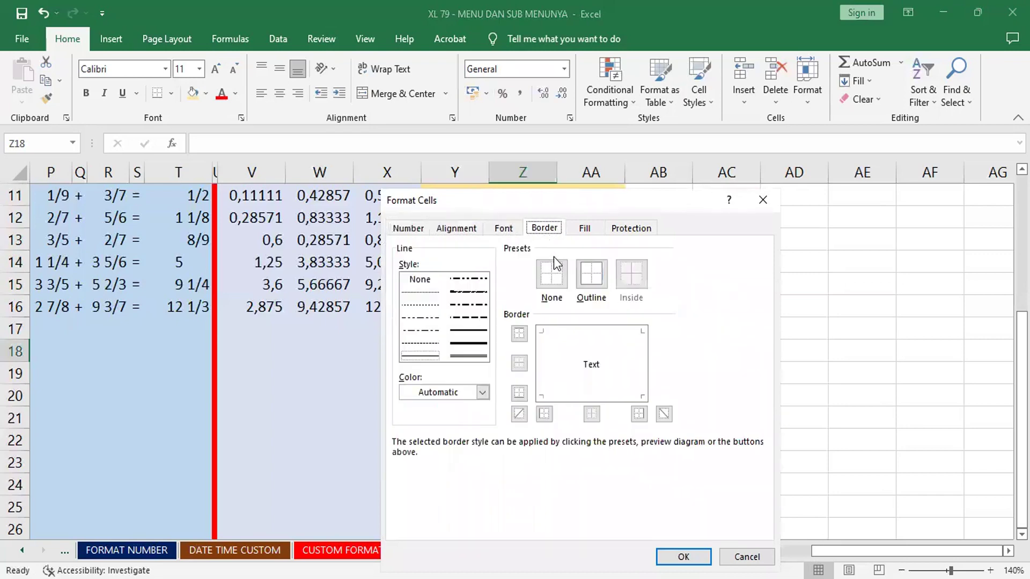
click(587, 229)
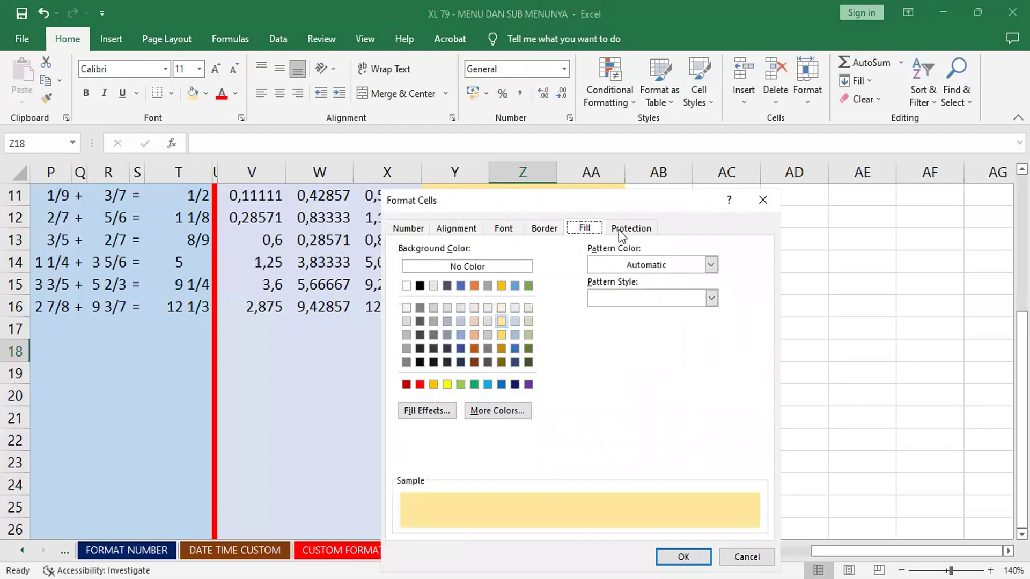
click(406, 230)
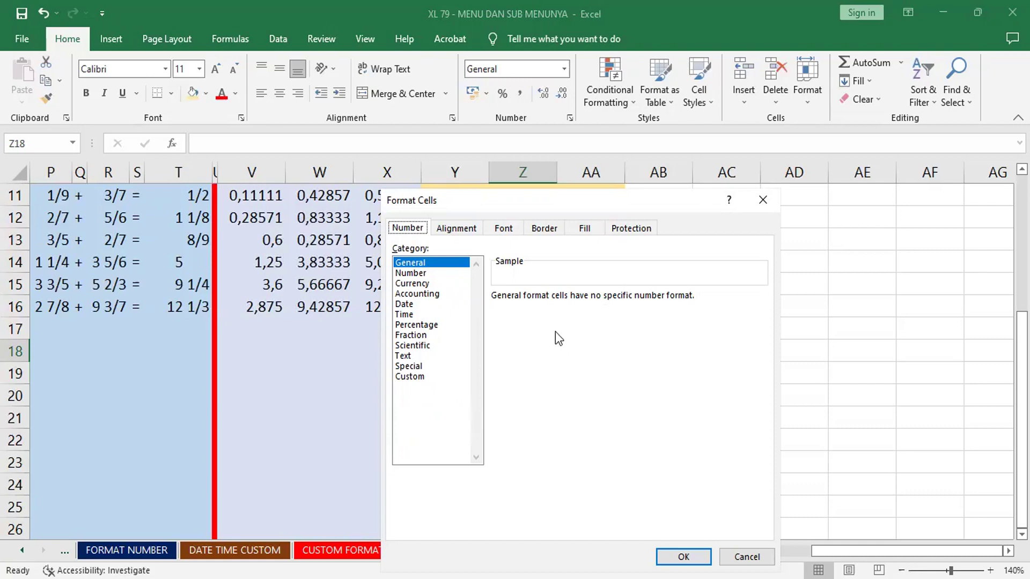
click(540, 233)
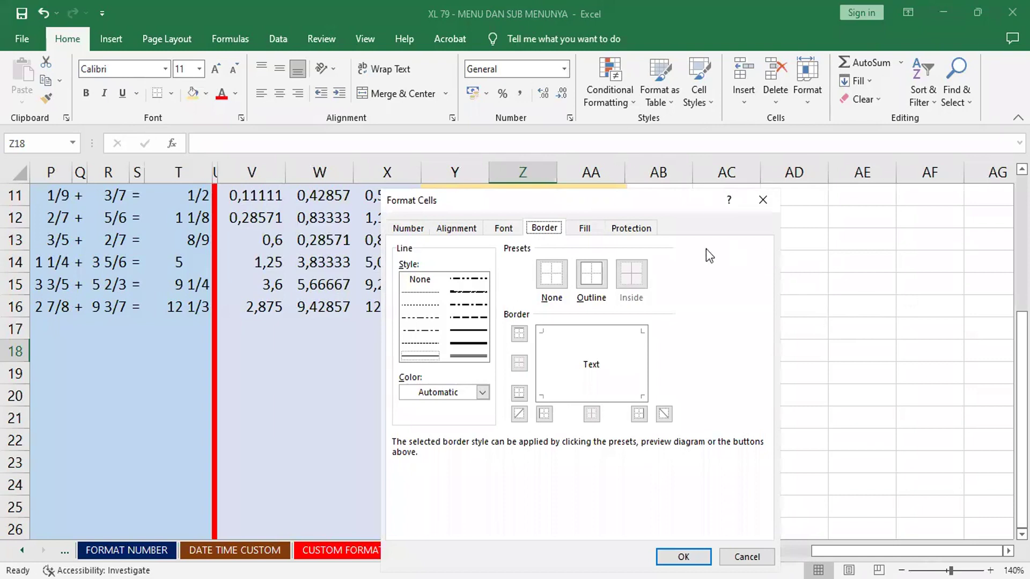
key(Escape)
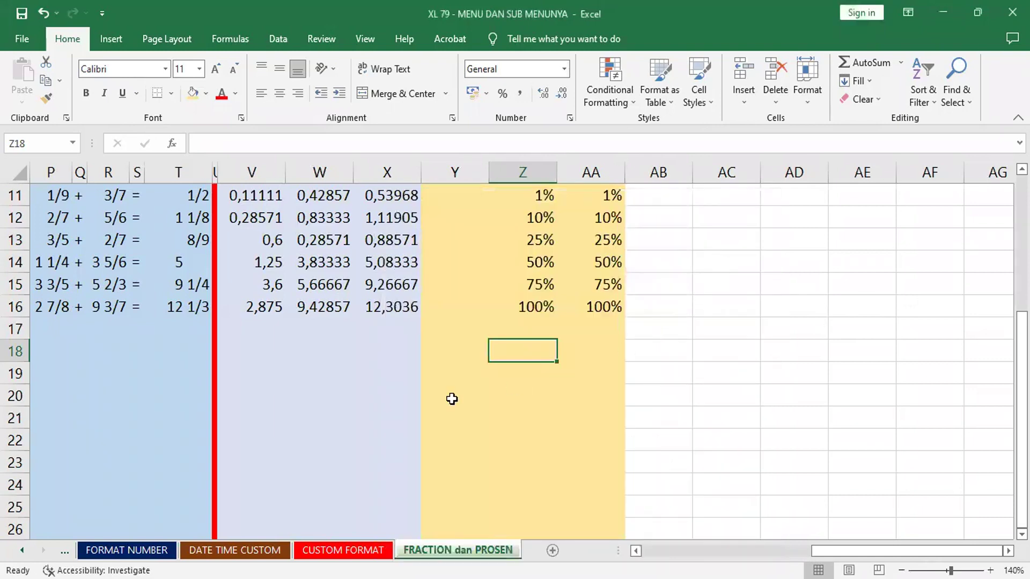